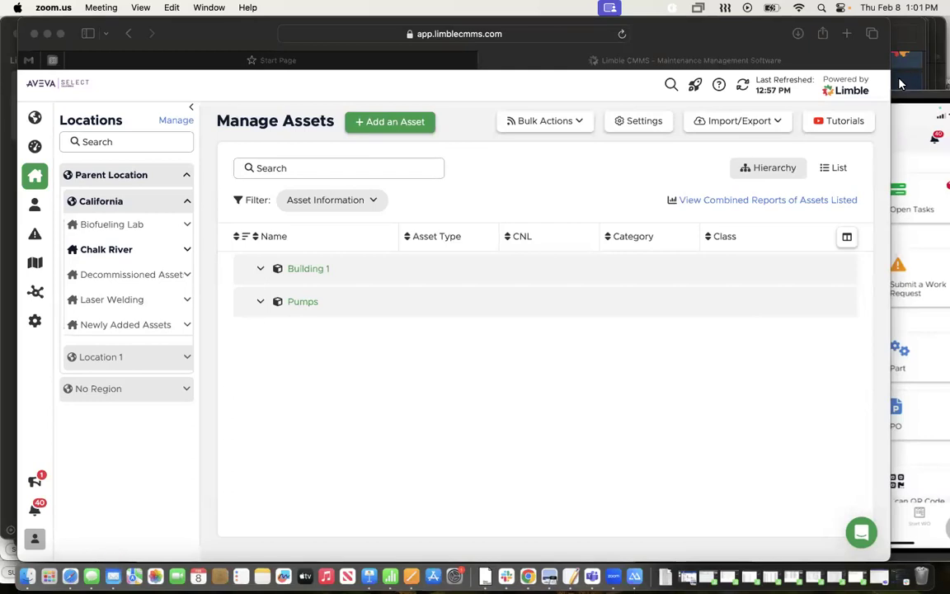
Step: Bring up the Asset Management slide in Preview and return to the Manage Assets page in Safari
click(901, 84)
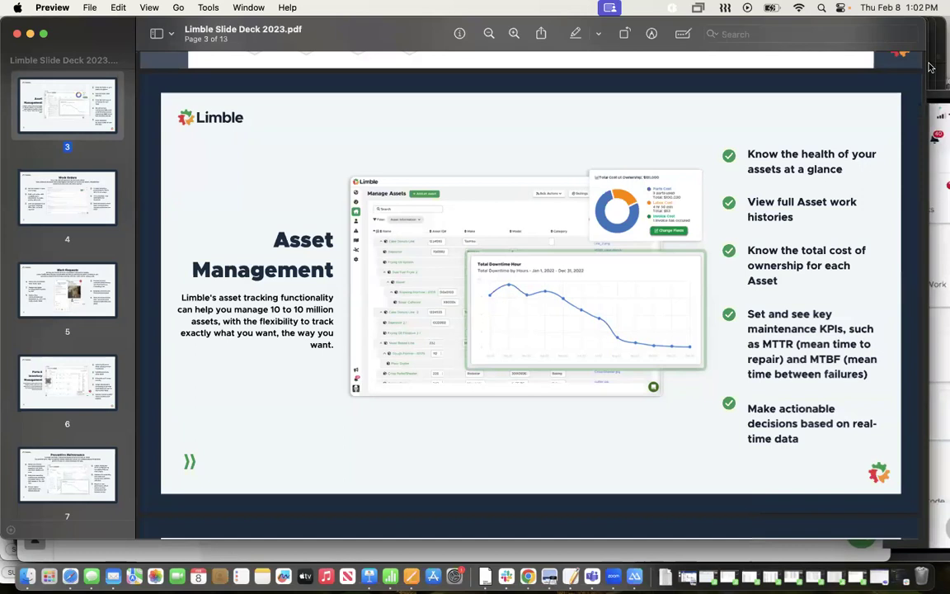
key(super+Tab)
click(204, 220)
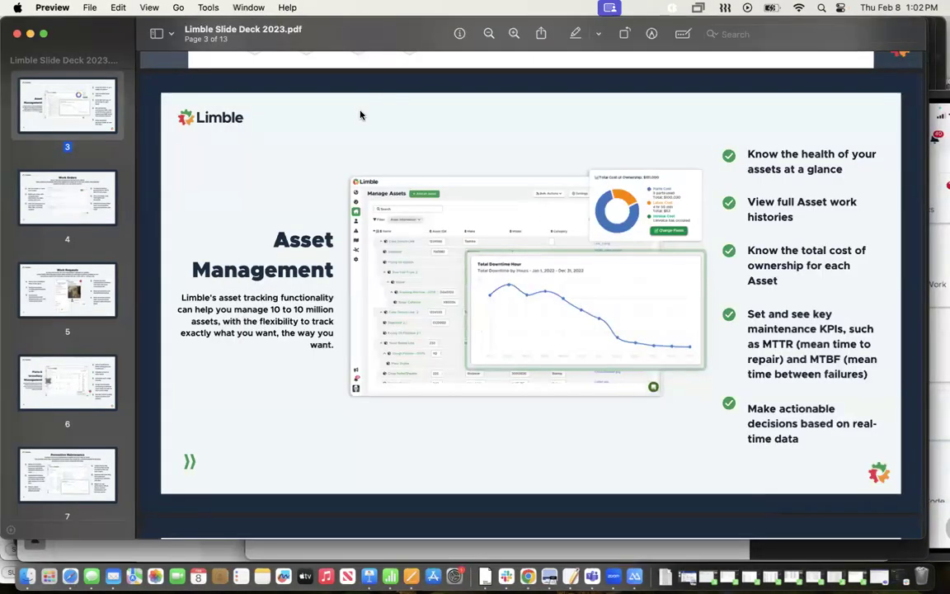
click(71, 577)
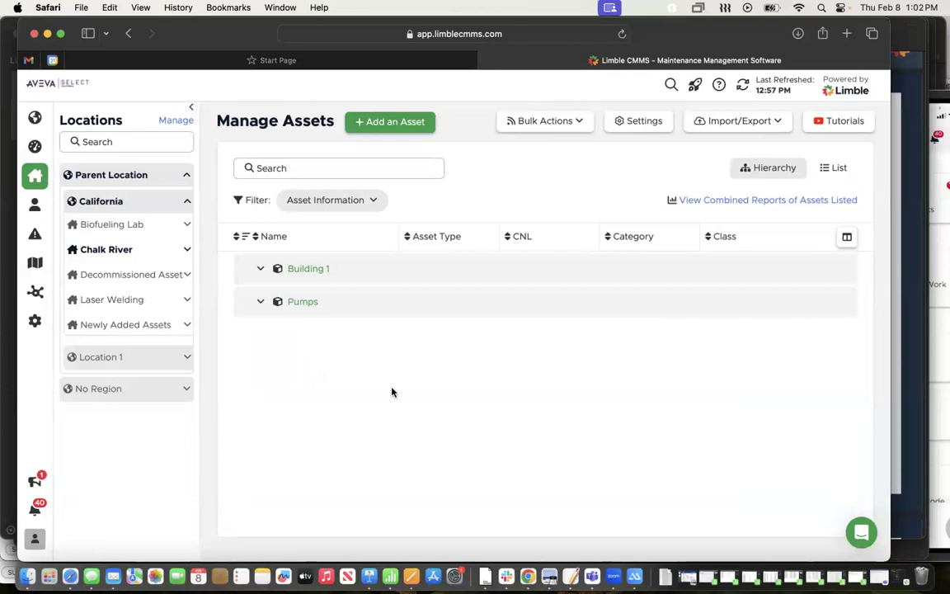
Step: Add a blank asset named "Example 1" to the Chalk River location
click(387, 122)
text(Example)
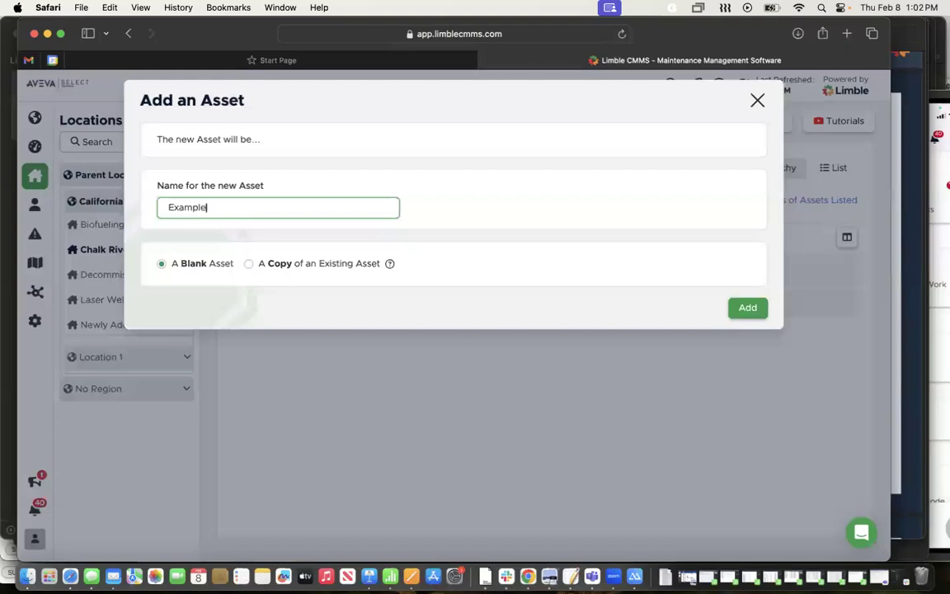
text( 1)
click(748, 308)
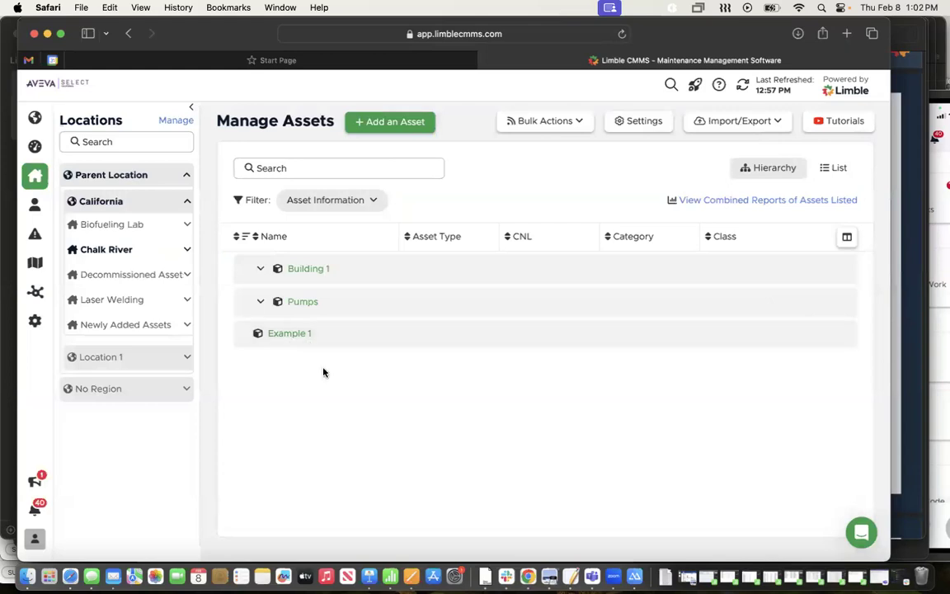
Step: Open the Example 1 asset and create a new Documents-type field named "Training" on it
click(289, 334)
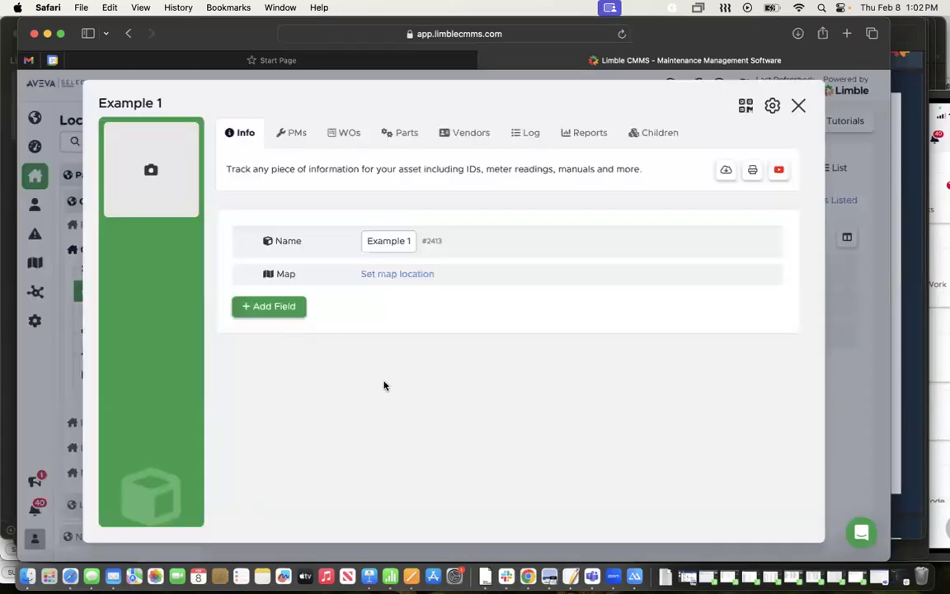
click(255, 307)
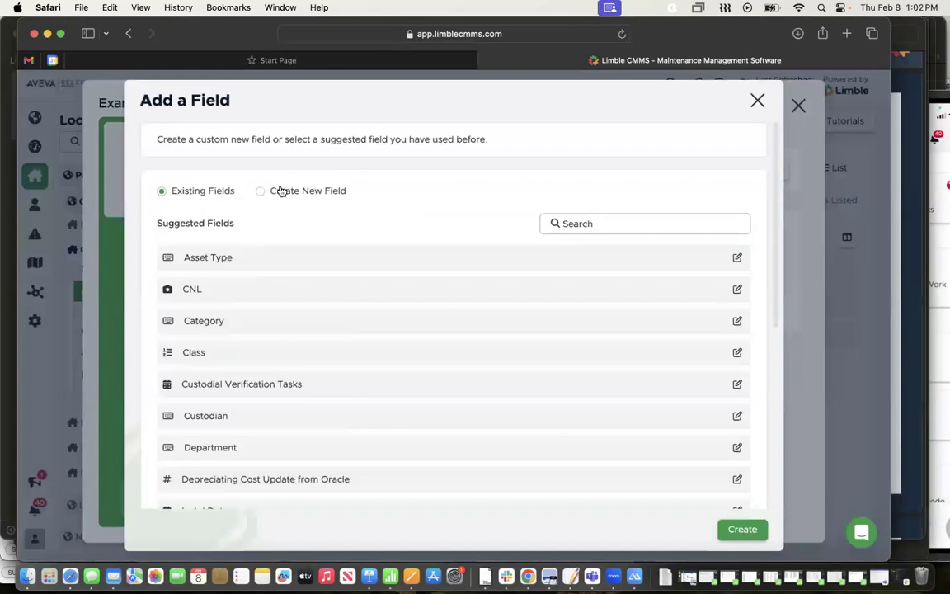
click(282, 191)
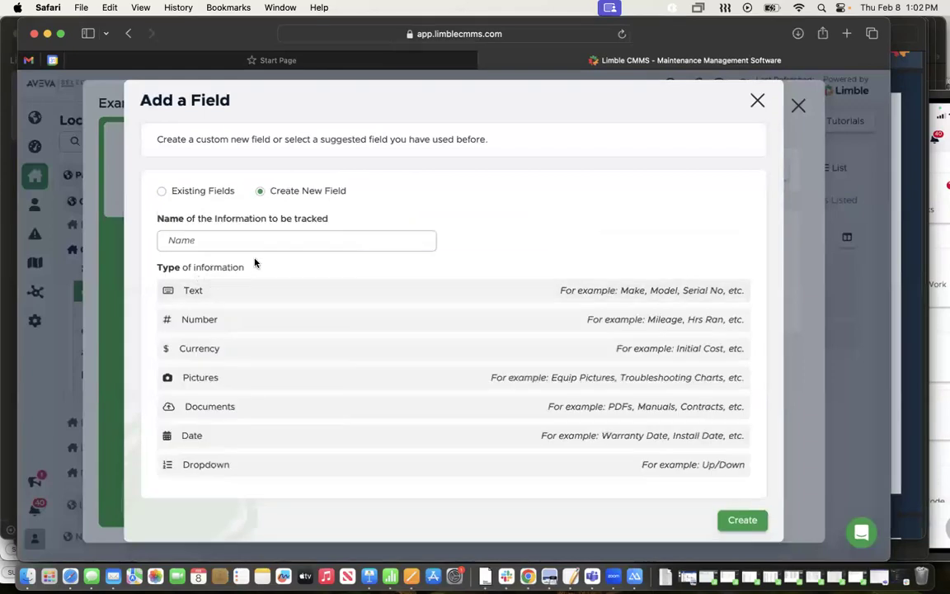
click(212, 409)
click(229, 245)
text(Training)
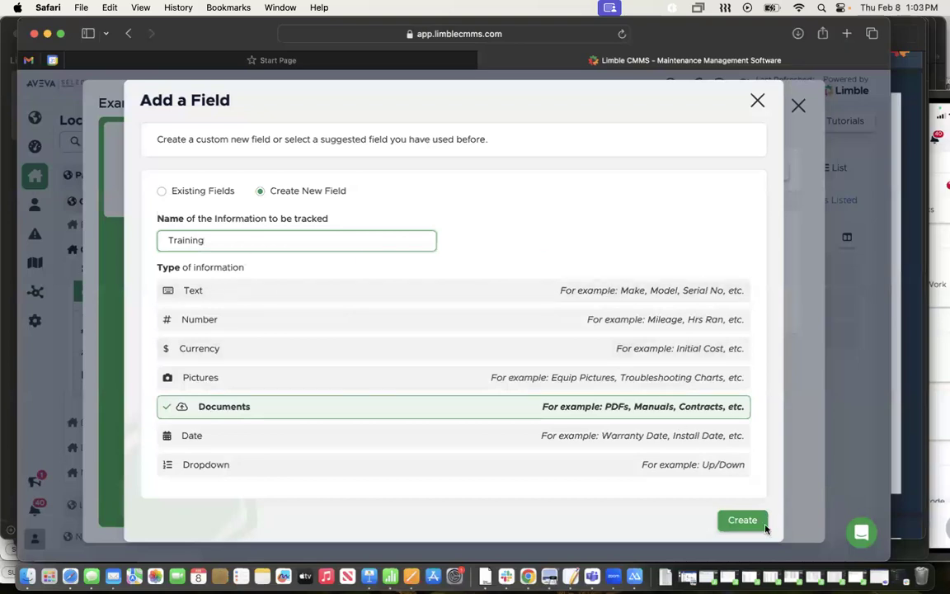
click(743, 520)
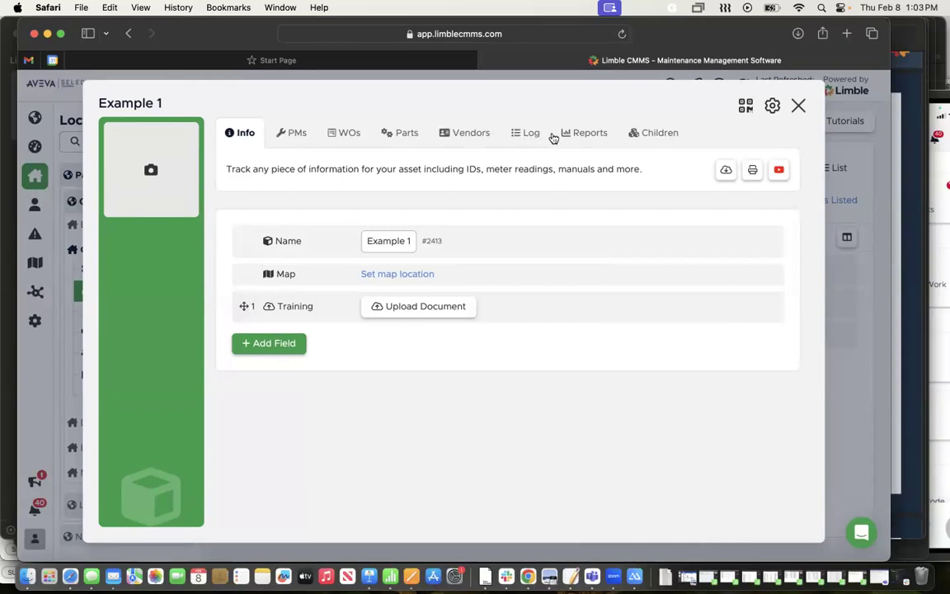
Step: Review the report statistics and cost charts of the Example 1 asset, and close its details
click(590, 134)
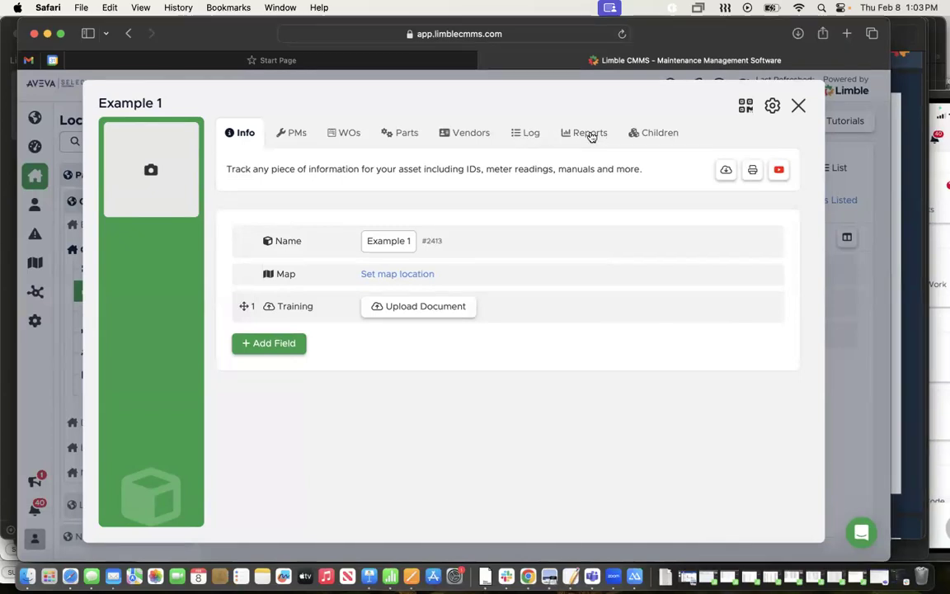
scroll(592, 335, down, 3)
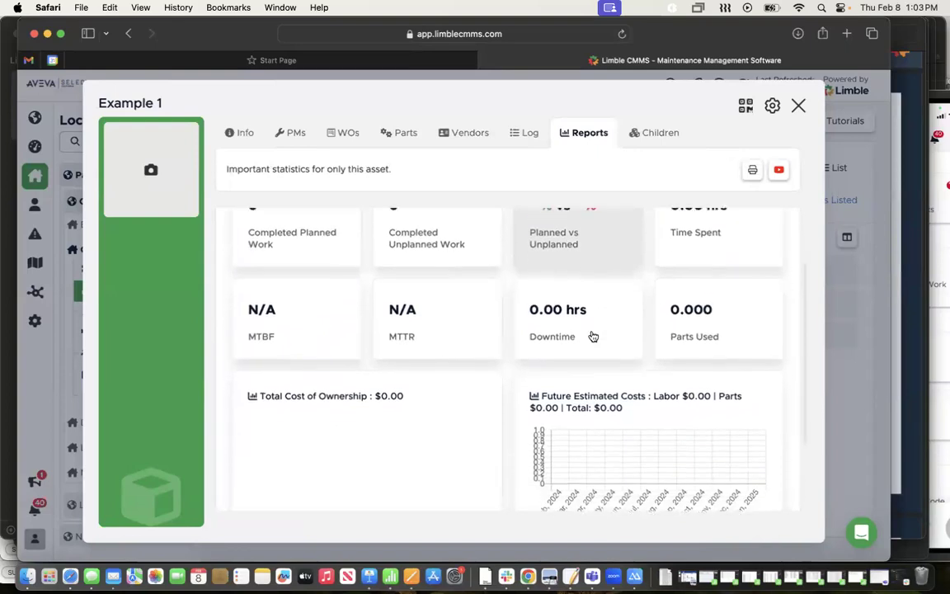
scroll(592, 335, down, 3)
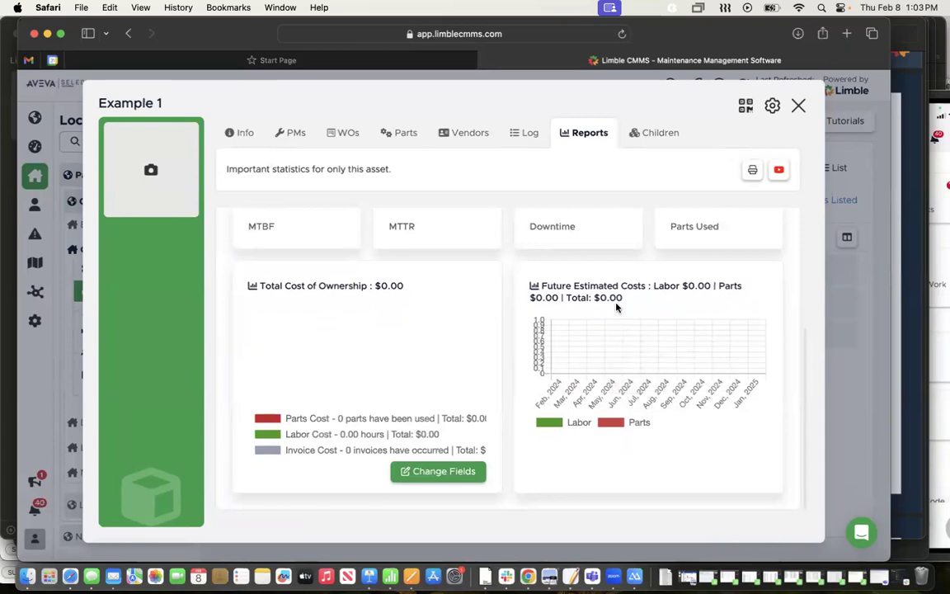
scroll(616, 308, up, 3)
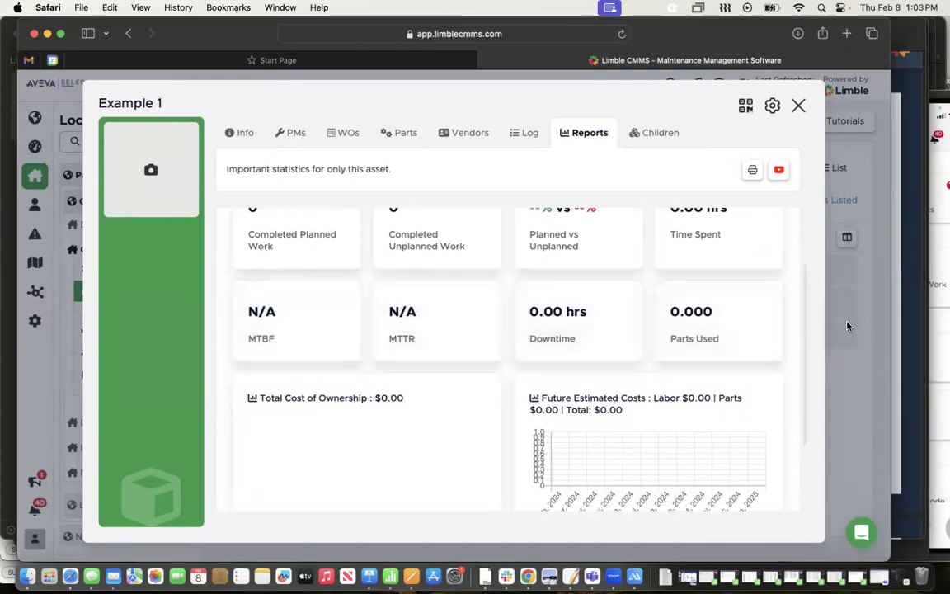
scroll(702, 369, up, 2)
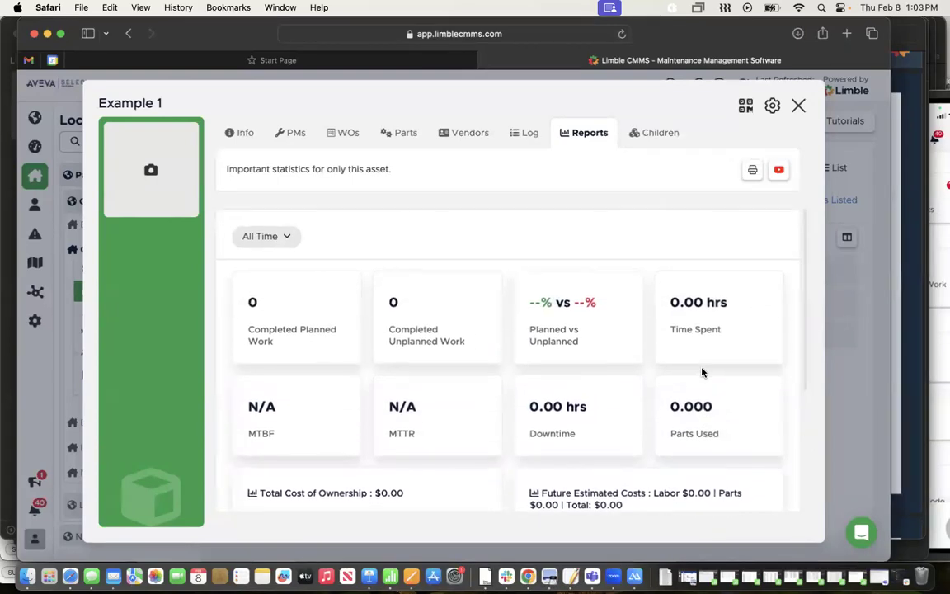
click(38, 397)
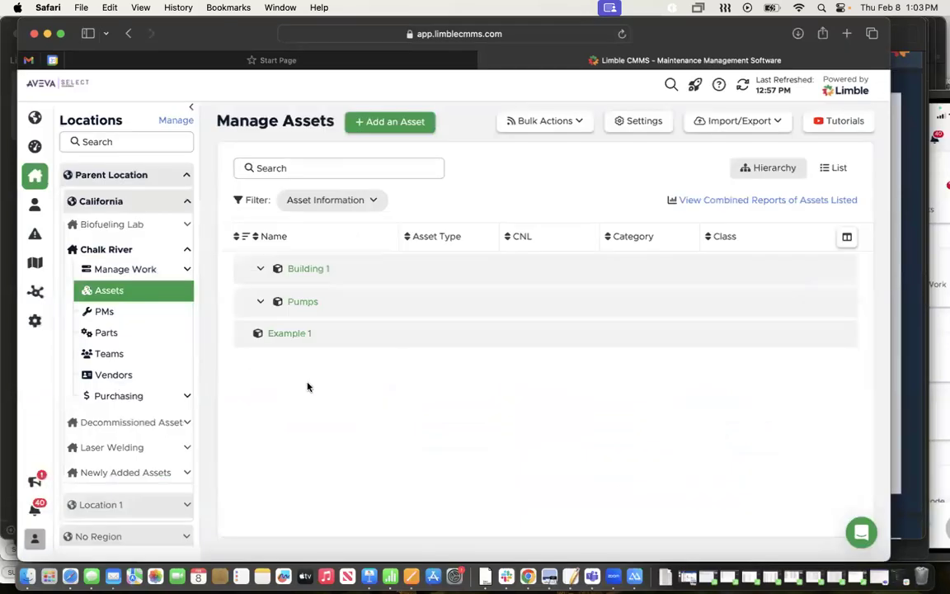
Step: Move the New Microscope asset from Pumps to under Belt in Building 1's HVAC hierarchy, and collapse Building 1
click(260, 272)
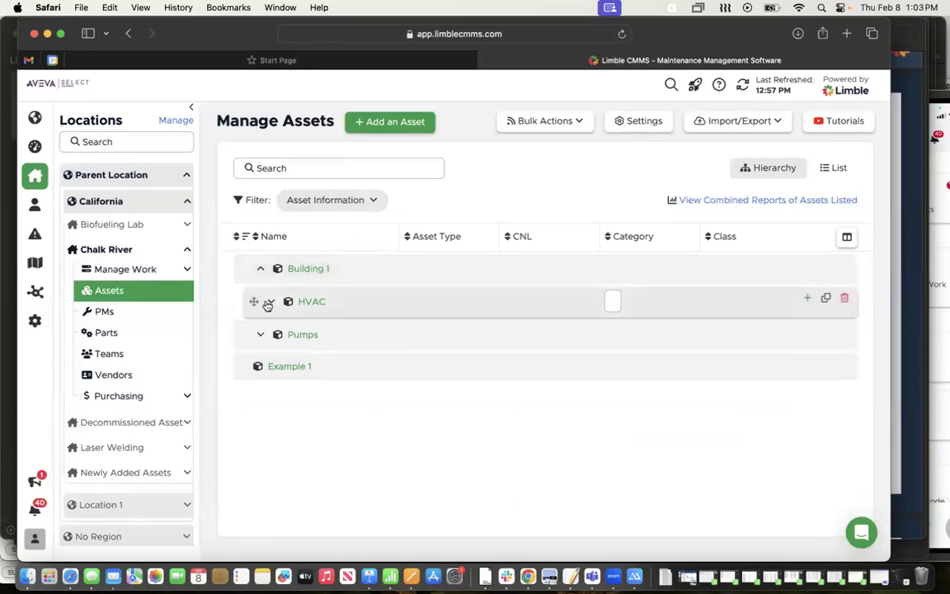
click(269, 304)
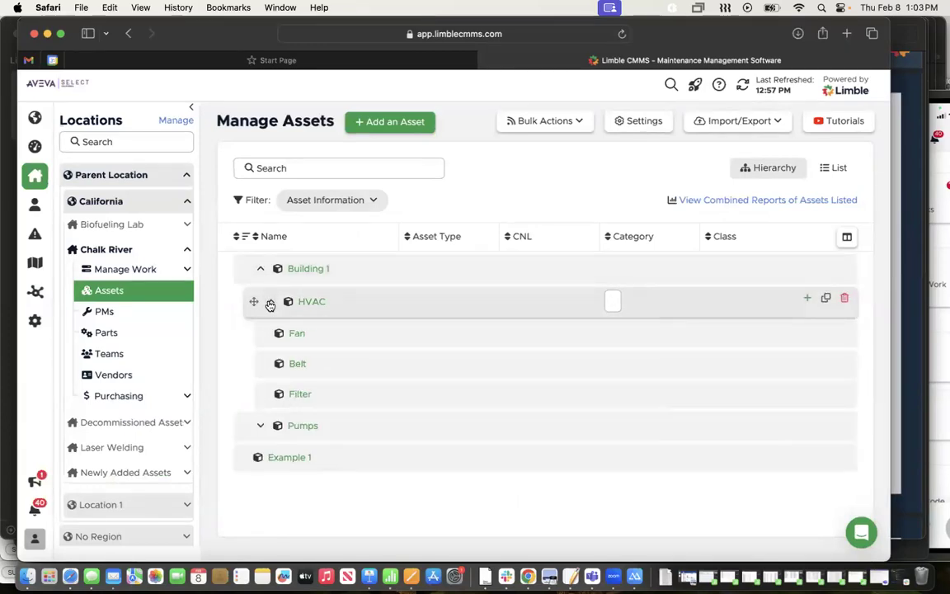
click(260, 427)
scroll(378, 401, down, 1)
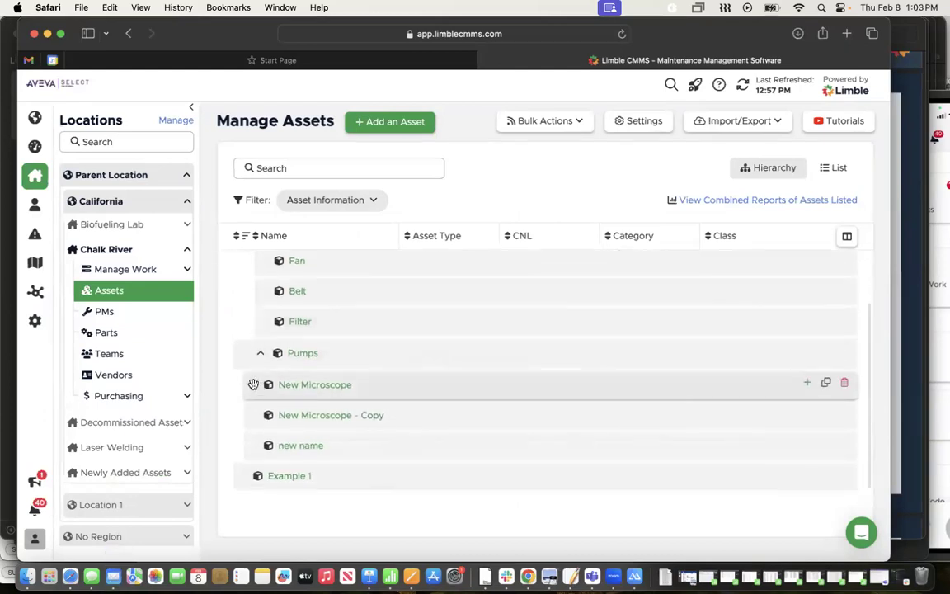
drag(254, 388, 330, 345)
scroll(473, 369, up, 2)
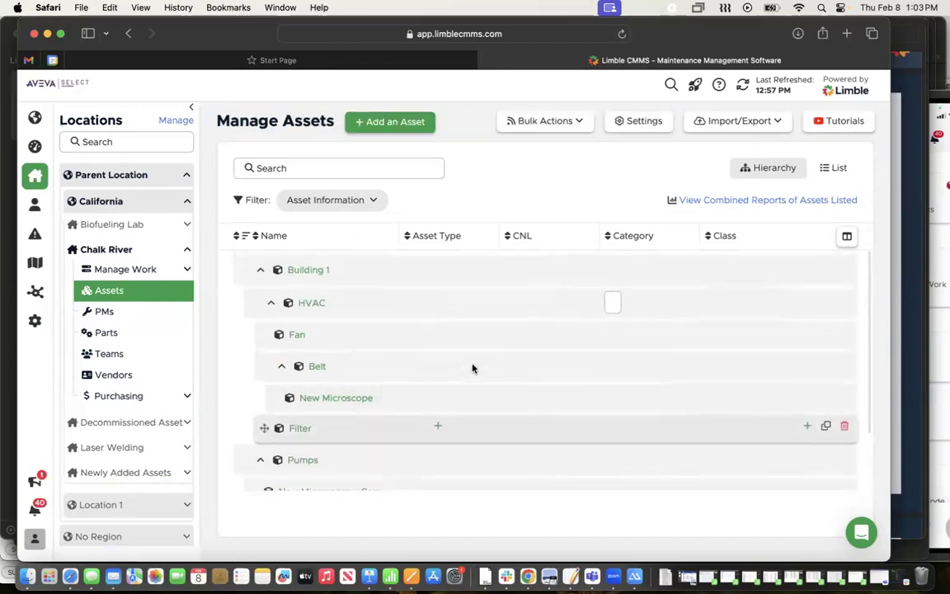
click(267, 270)
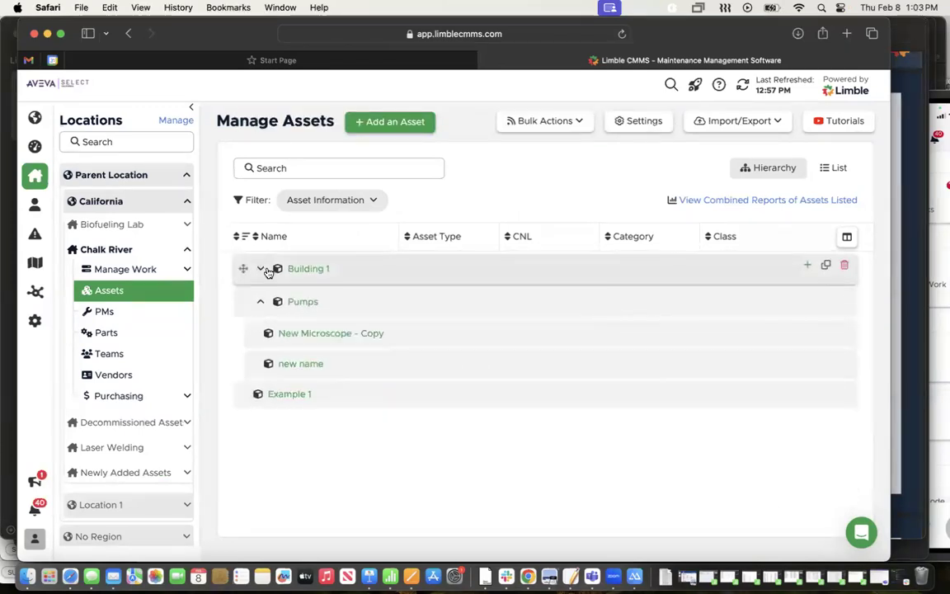
Step: Switch to the Work Orders slide in Preview and bring the ApowerMirror phone window fully on screen over it
click(899, 337)
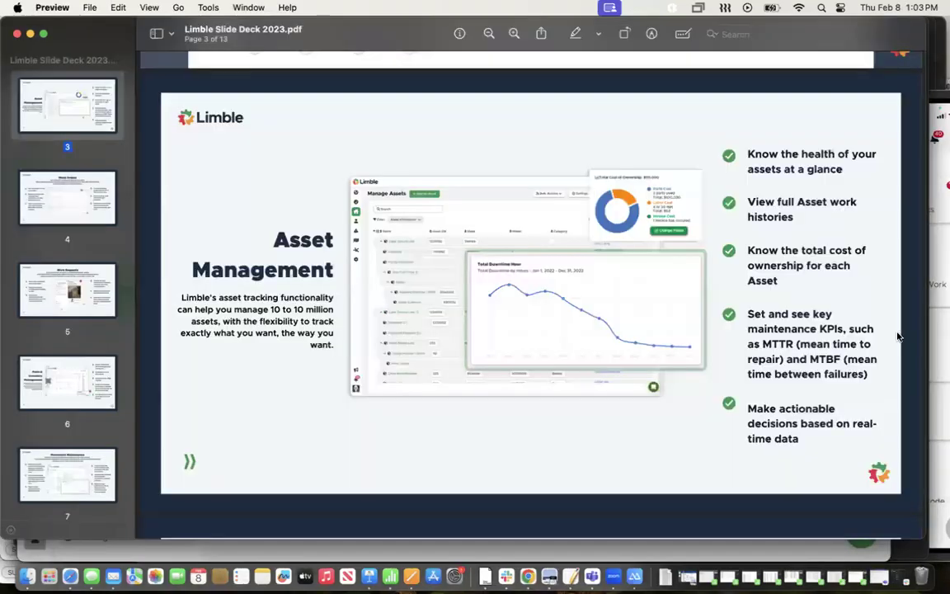
click(83, 203)
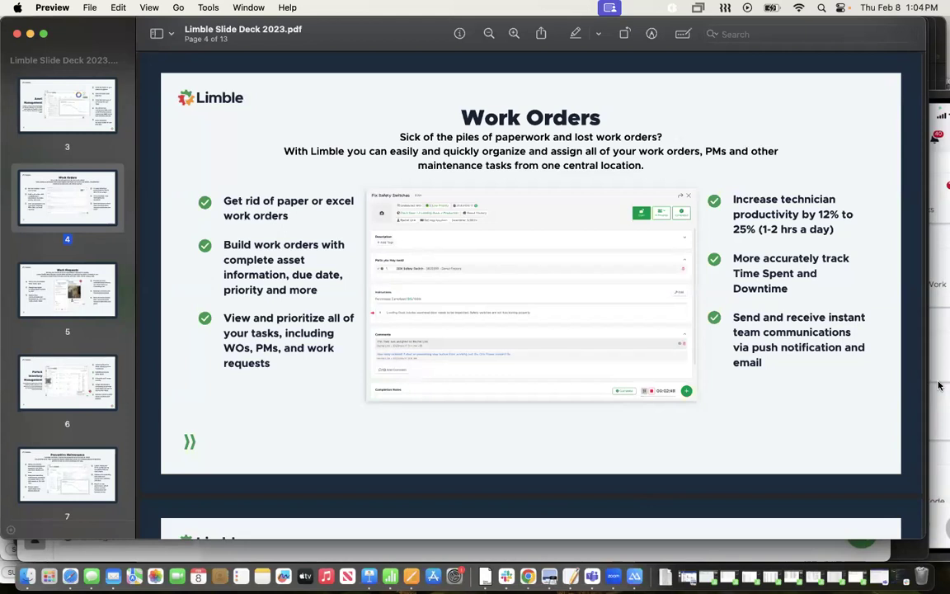
click(939, 324)
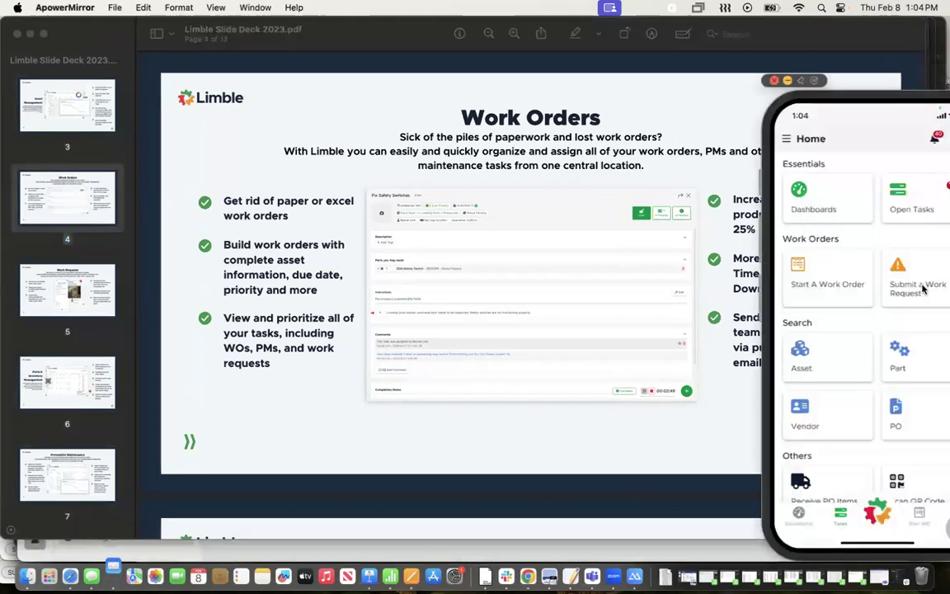
drag(889, 97, 838, 75)
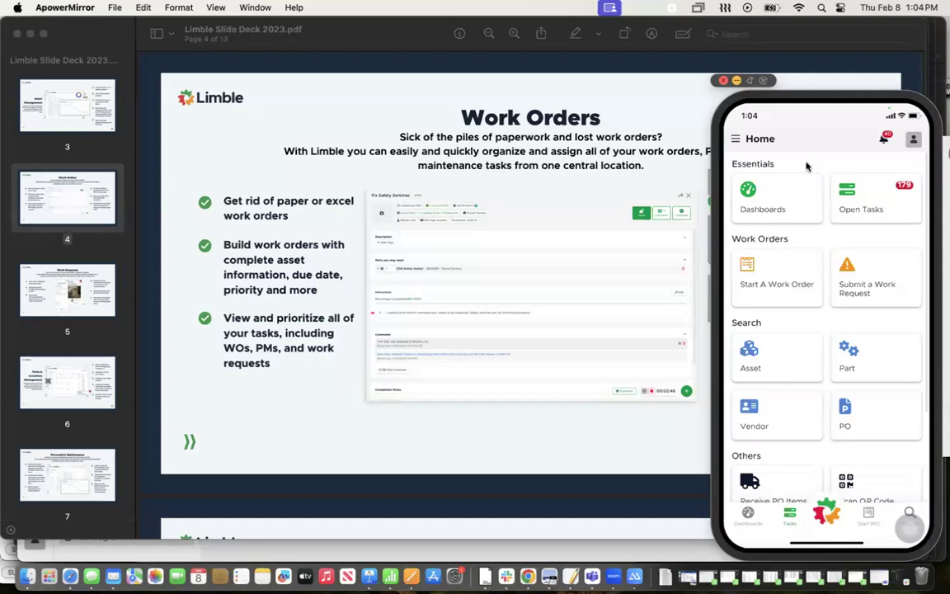
Step: Open the Open Tasks list in the mirrored mobile app and browse the tasks grouped by location
click(904, 230)
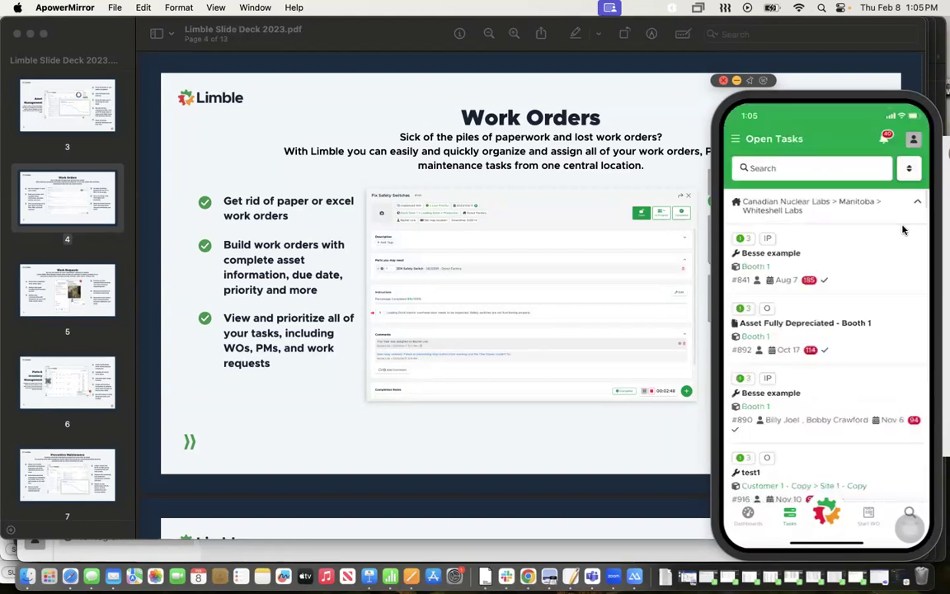
scroll(903, 230, down, 5)
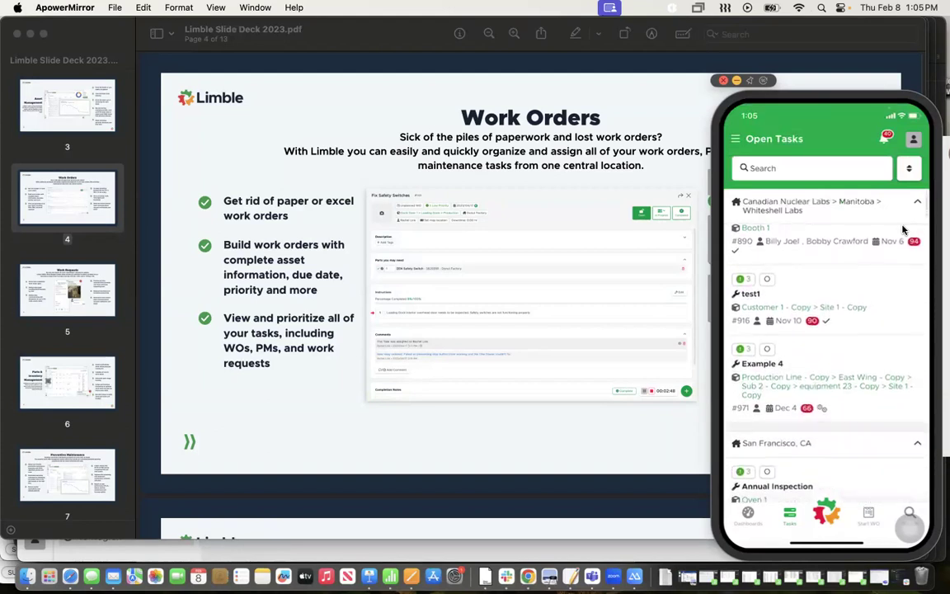
scroll(903, 231, up, 3)
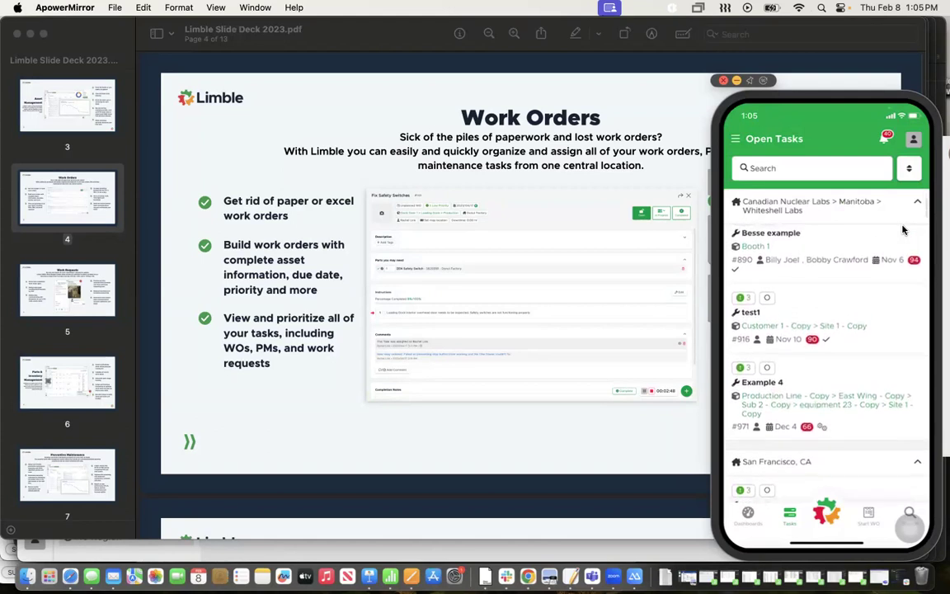
scroll(903, 230, up, 2)
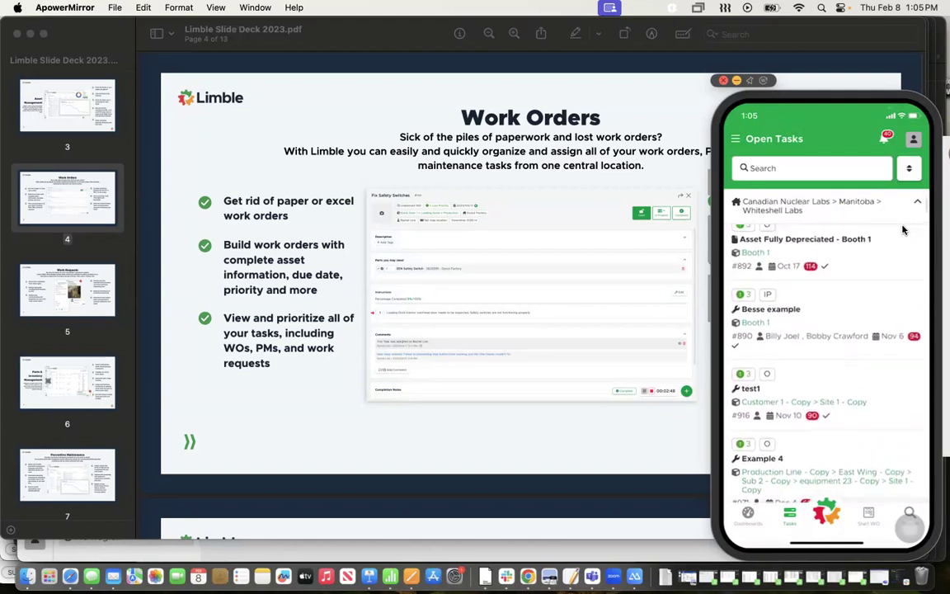
scroll(904, 231, down, 5)
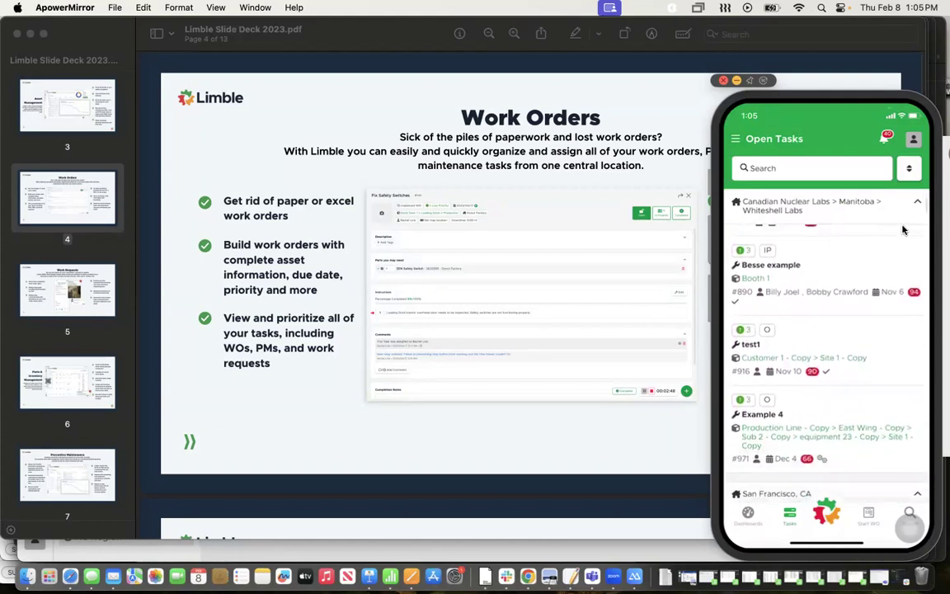
scroll(903, 231, down, 4)
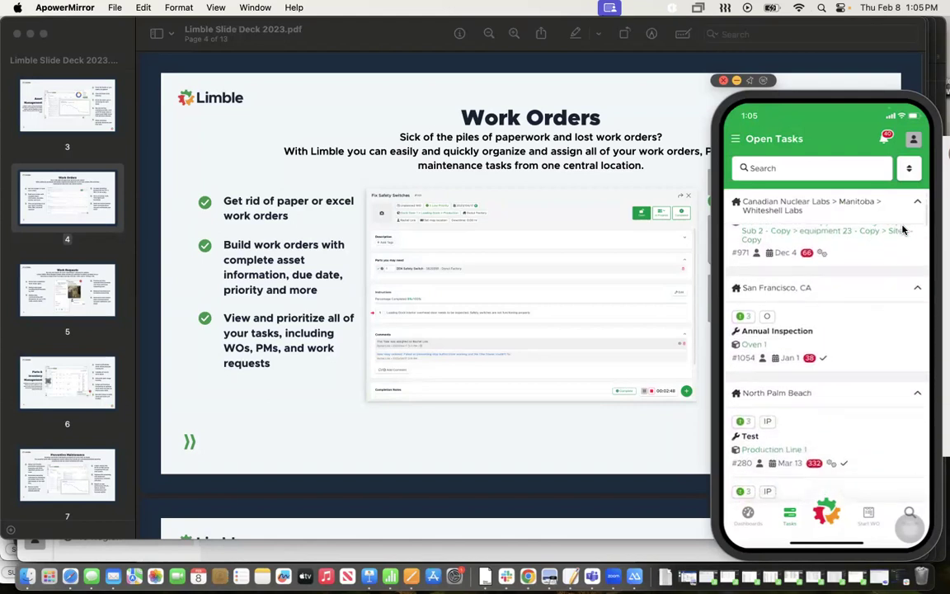
scroll(904, 231, down, 2)
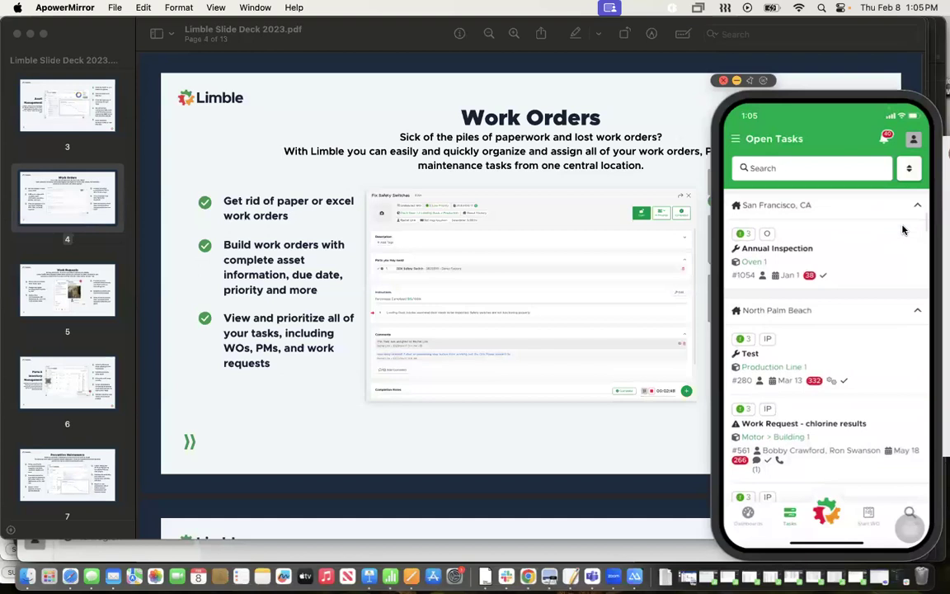
Step: Open the Annual Inspection task for Oven 1 and look through its status, description, instructions and comments
click(904, 230)
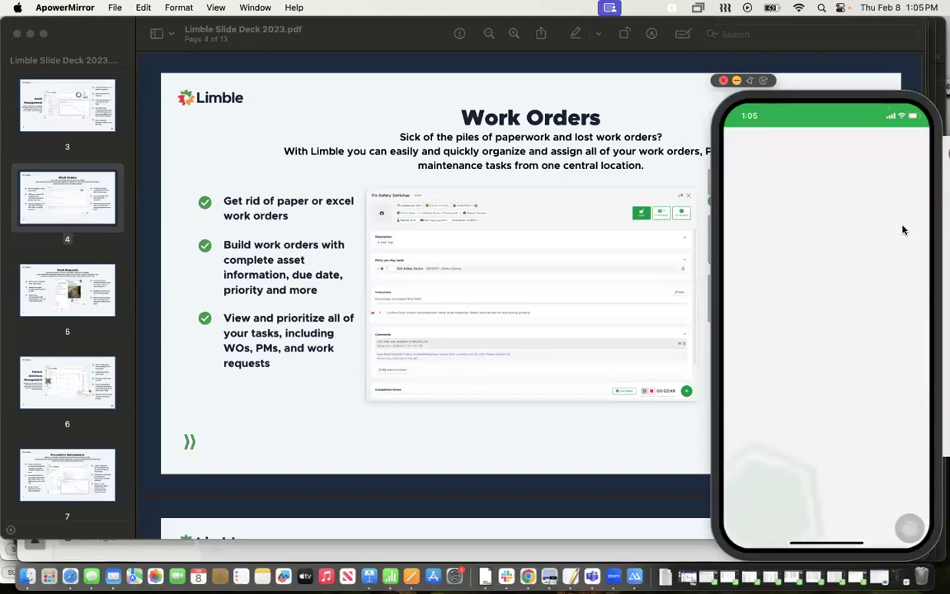
scroll(903, 230, down, 3)
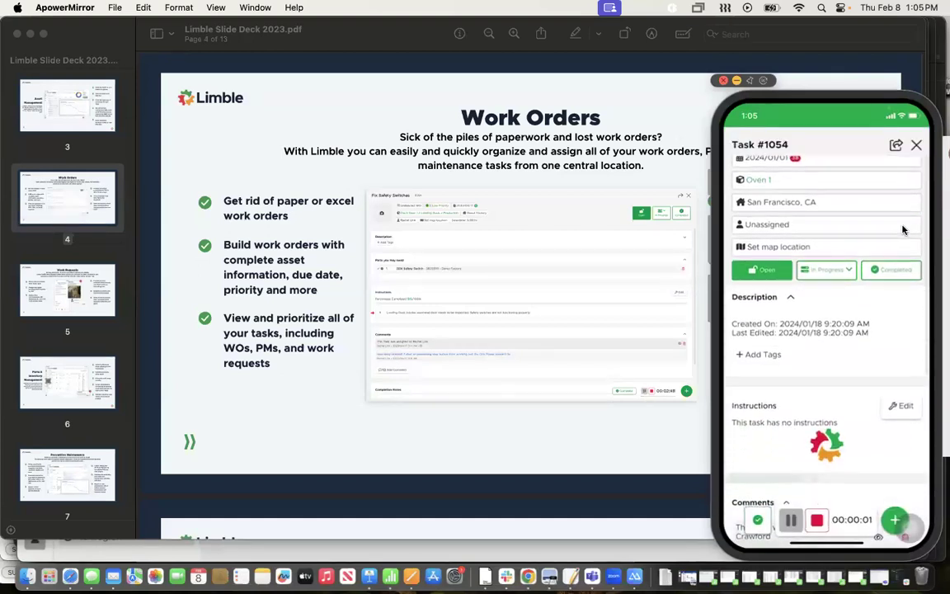
scroll(903, 230, up, 2)
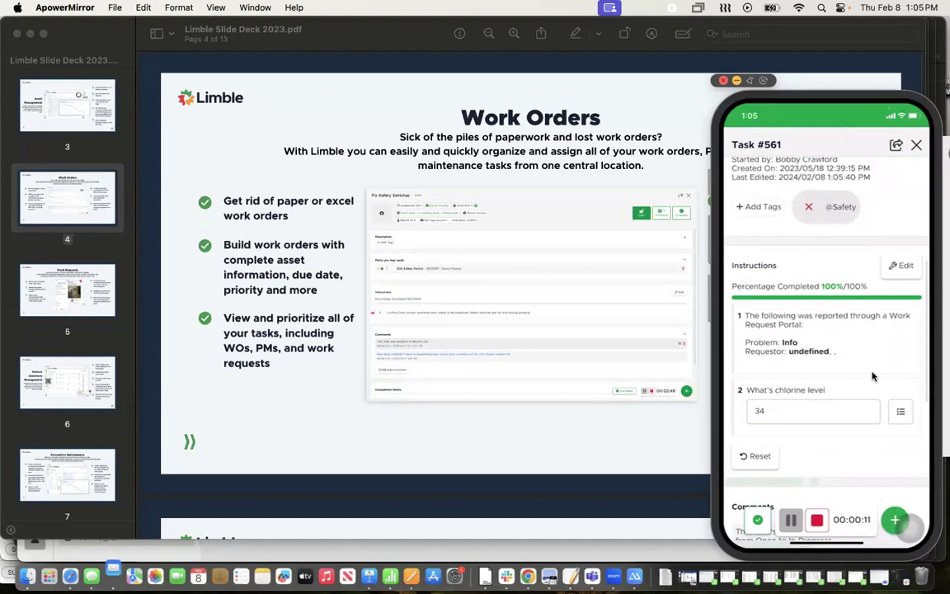
Step: Look through the chlorine results work request in the mobile app, covering its details, description, instructions and comments
scroll(873, 376, down, 1)
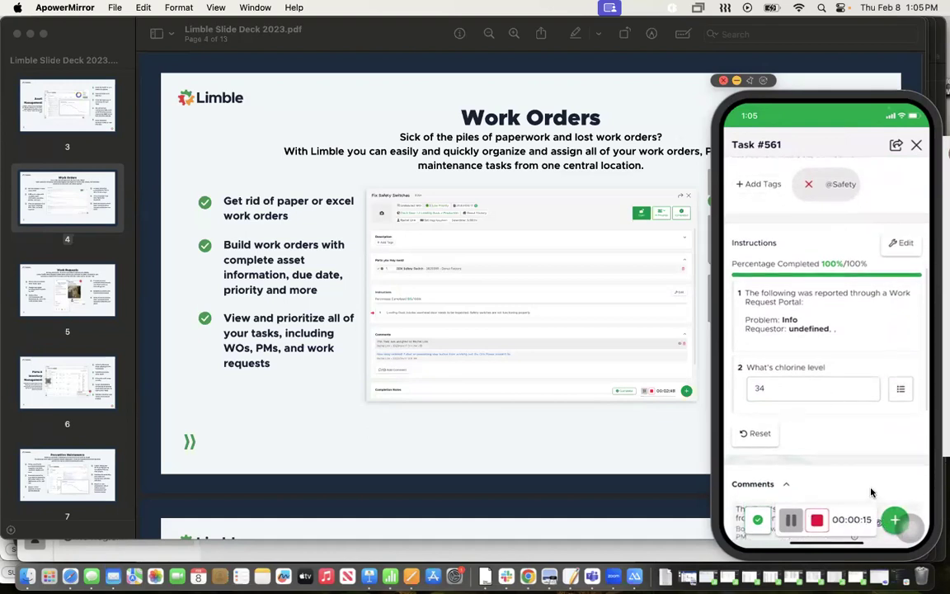
scroll(872, 492, down, 5)
scroll(872, 492, down, 3)
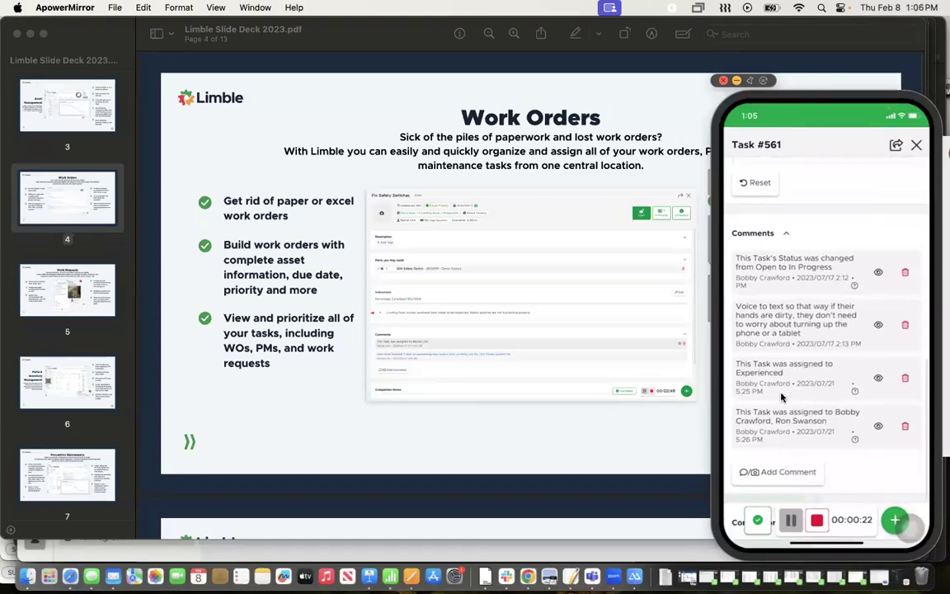
scroll(806, 382, up, 5)
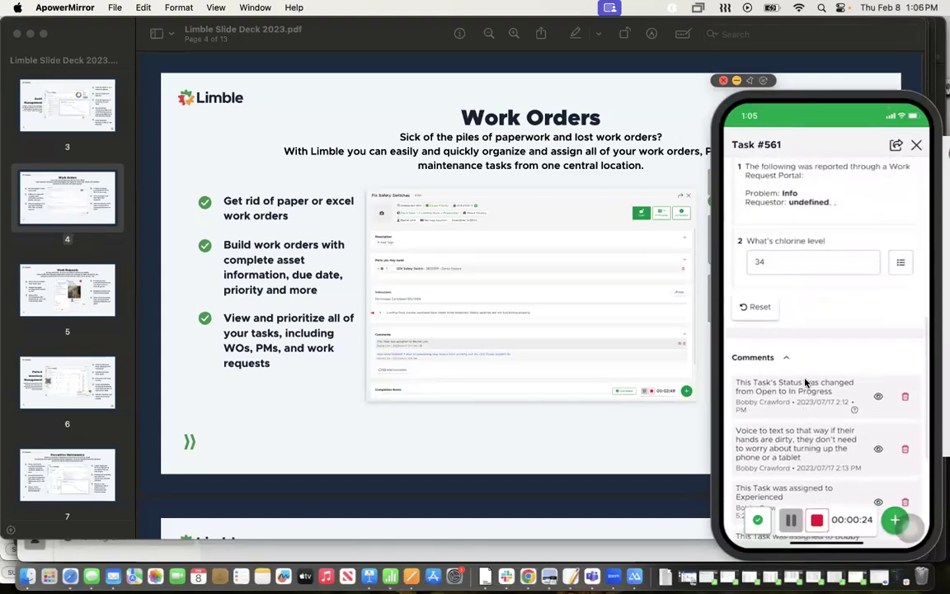
scroll(806, 382, up, 3)
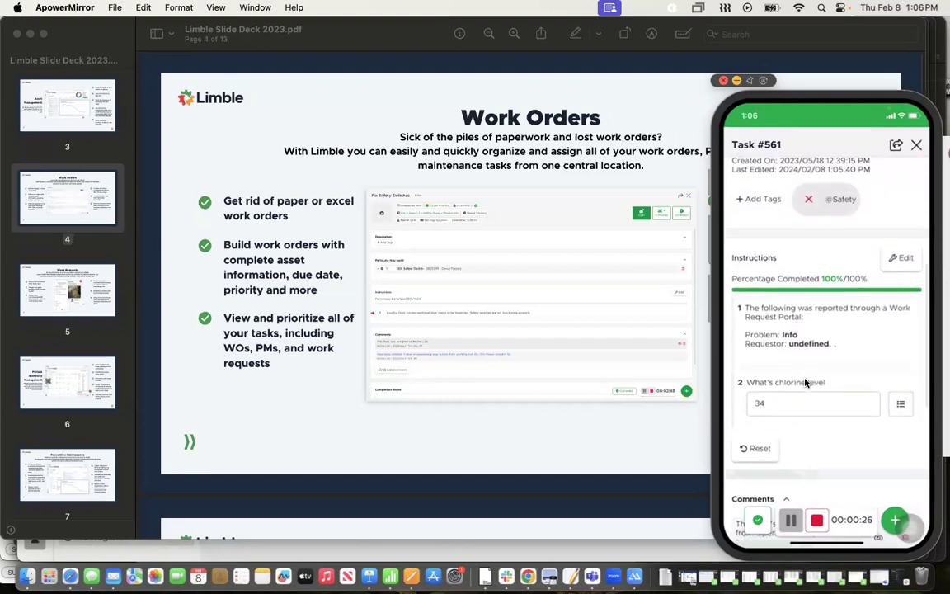
scroll(806, 382, up, 4)
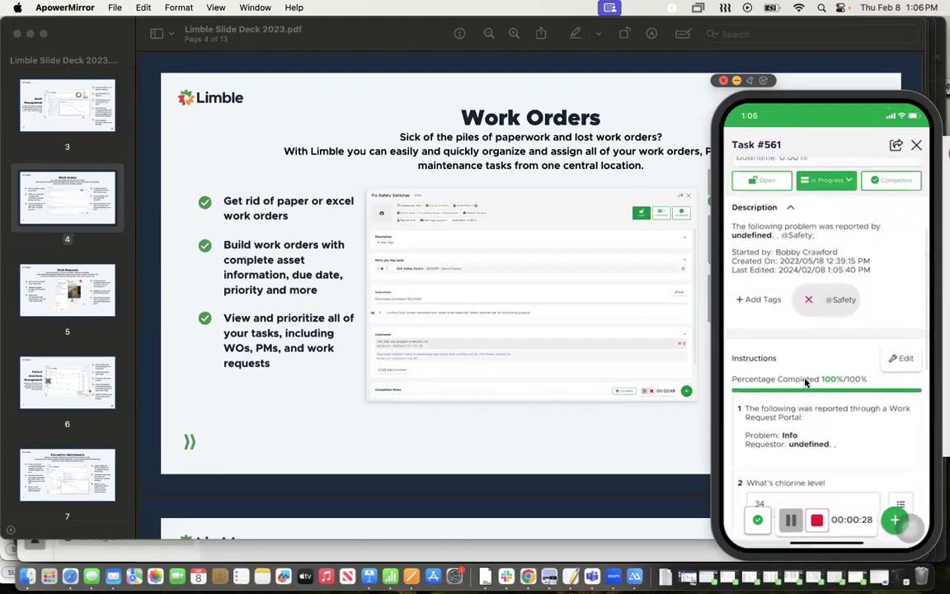
scroll(806, 382, up, 4)
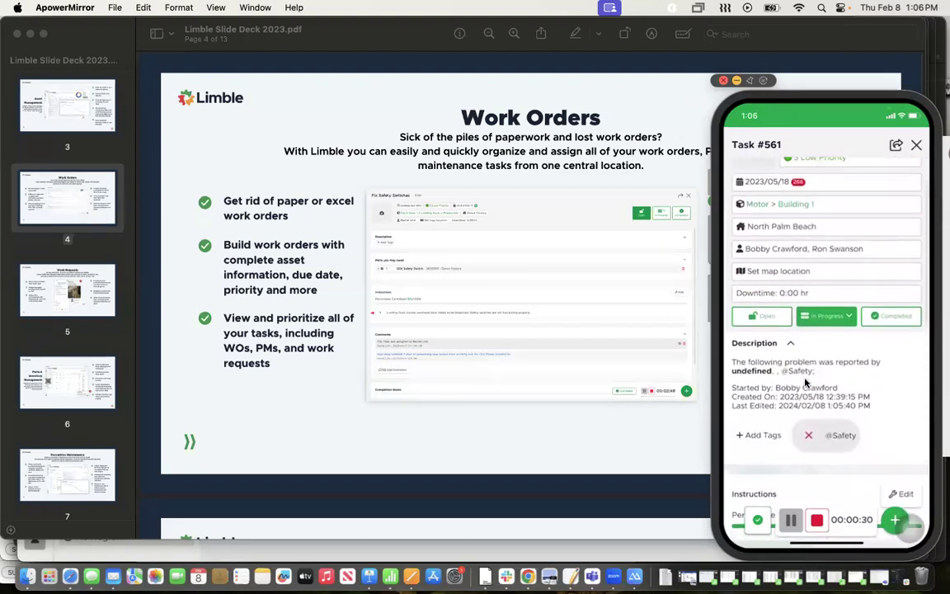
scroll(806, 382, up, 3)
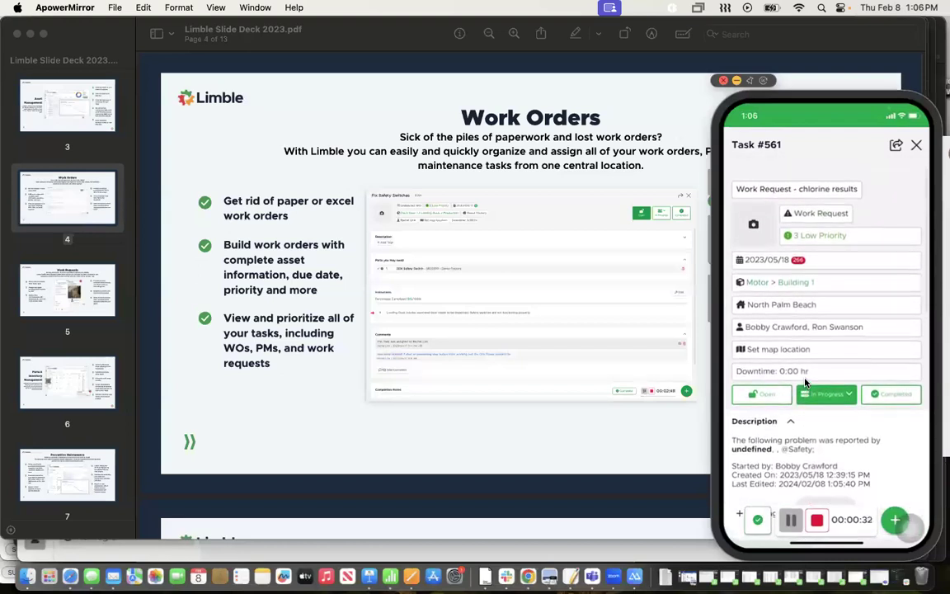
scroll(806, 382, down, 5)
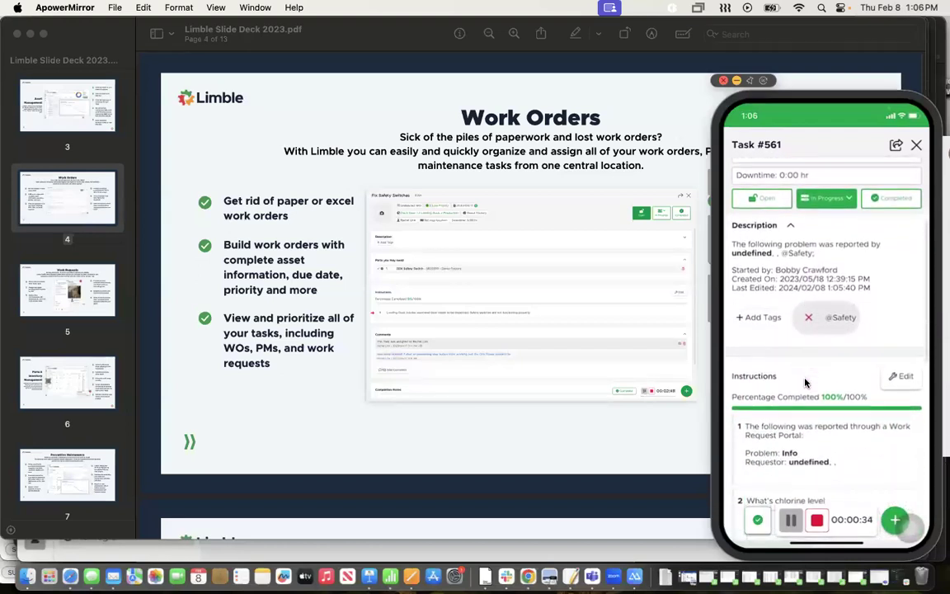
scroll(806, 382, down, 4)
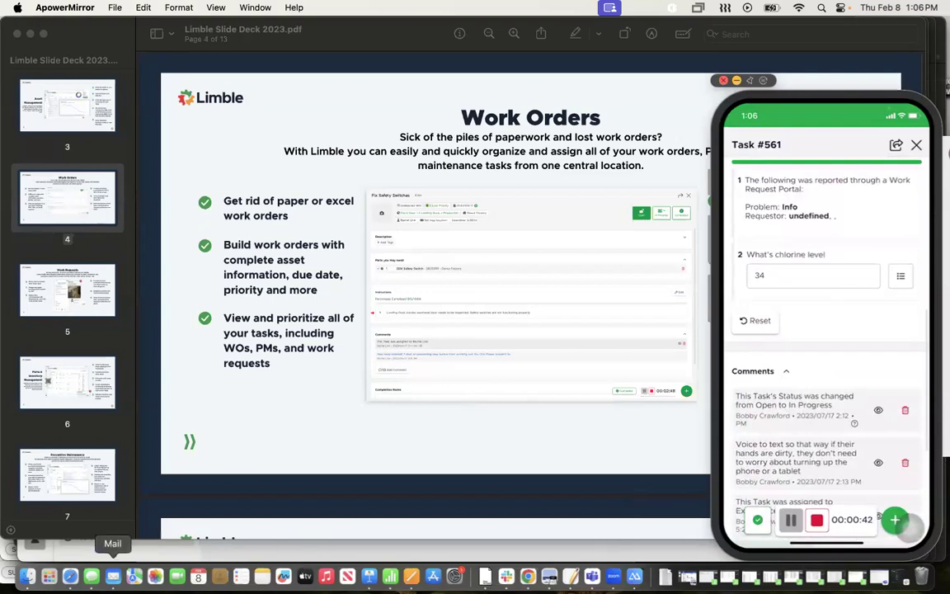
Step: Switch to Limble CMMS in Safari, open the Example PM template of the Building 1 asset and look through its instructions
click(70, 577)
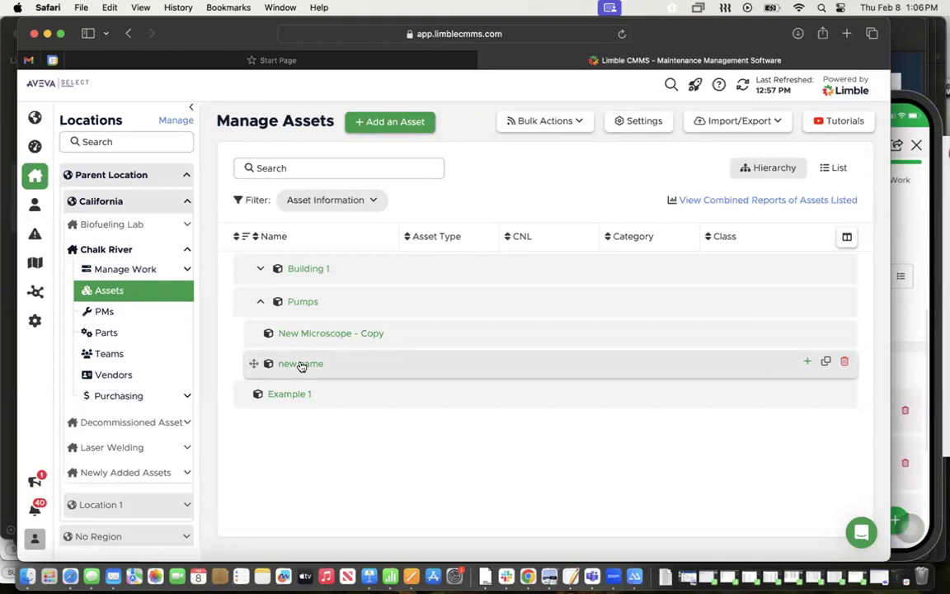
click(308, 269)
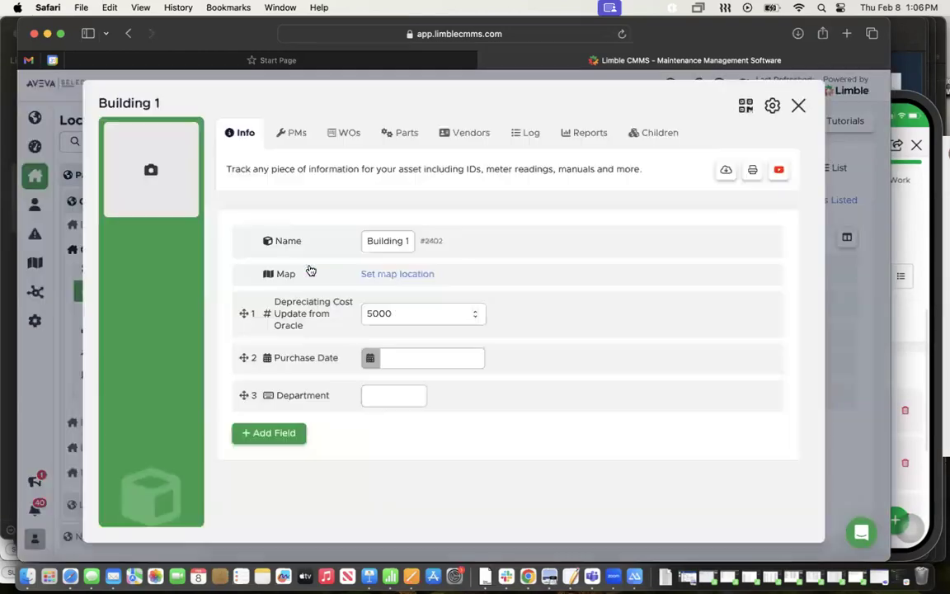
click(295, 133)
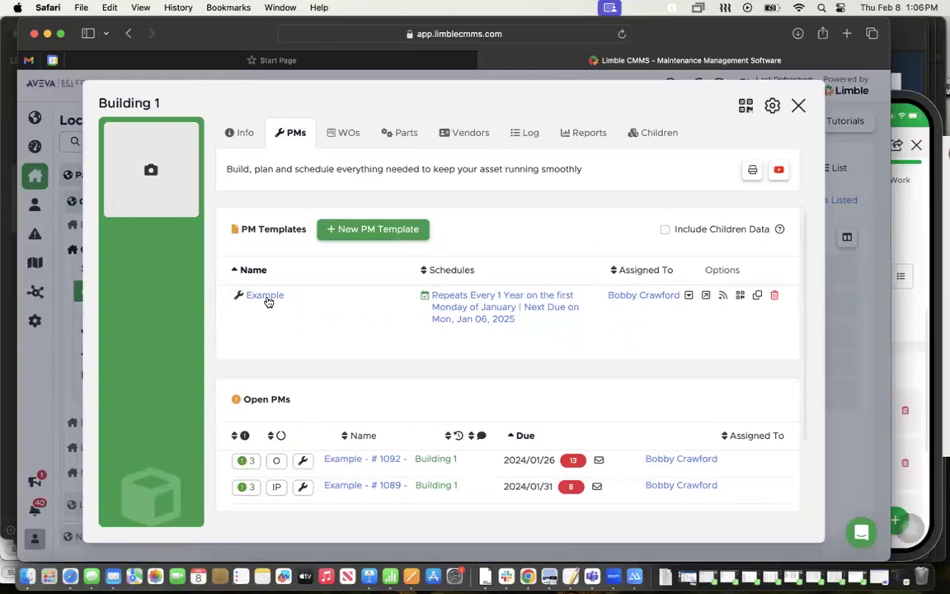
click(266, 297)
scroll(412, 383, down, 5)
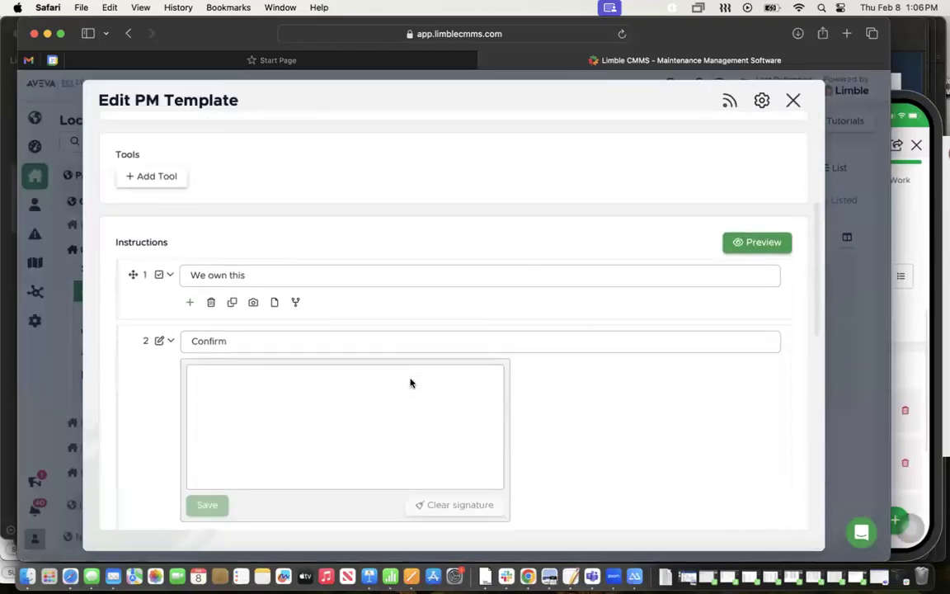
scroll(412, 383, down, 1)
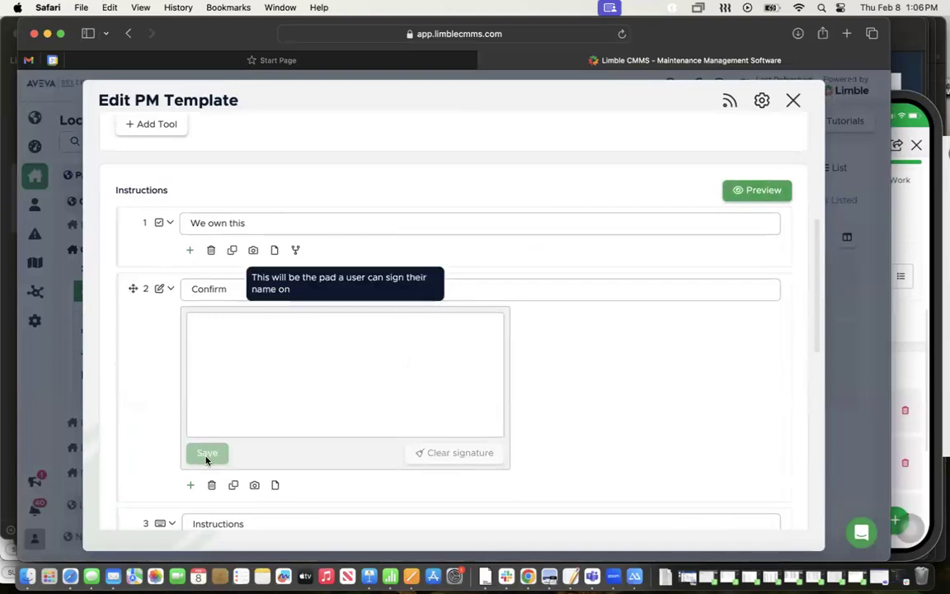
scroll(207, 458, down, 4)
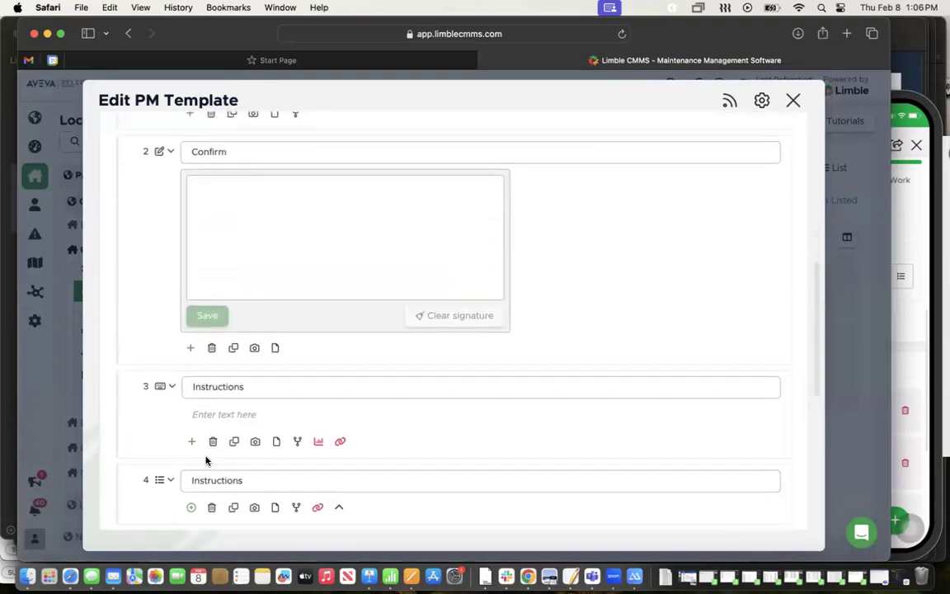
scroll(206, 460, down, 2)
scroll(207, 461, up, 5)
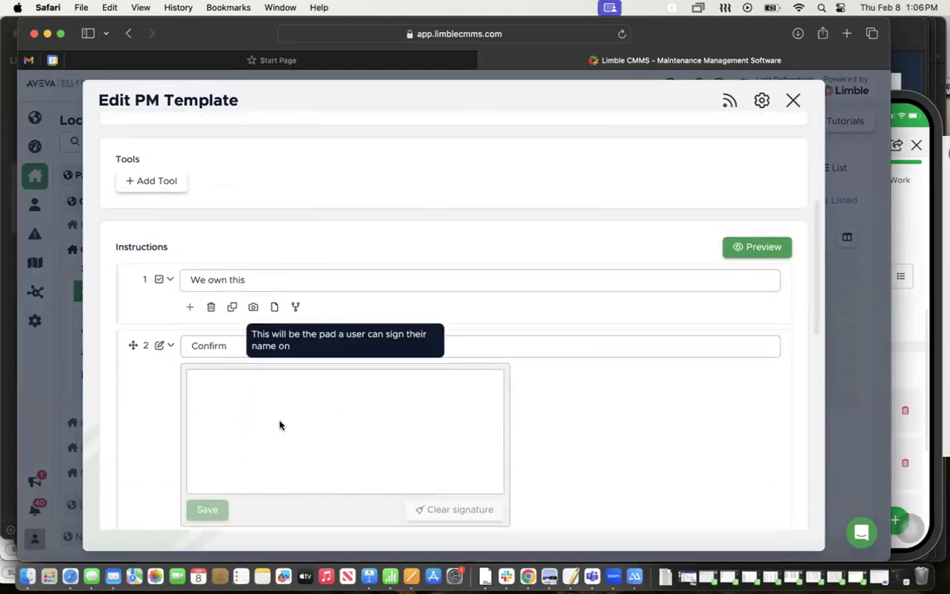
Step: Preview the PM template as a task, then draw and save a signature for the Confirm instruction
click(734, 250)
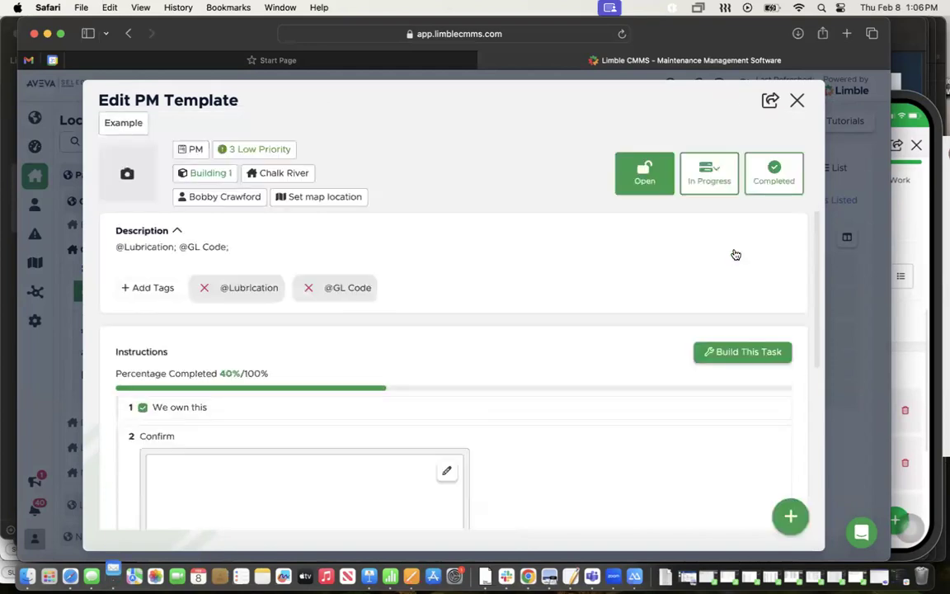
scroll(438, 376, down, 2)
mouse_move(204, 410)
mouse_down()
mouse_move(236, 429)
mouse_move(412, 438)
mouse_up()
click(169, 495)
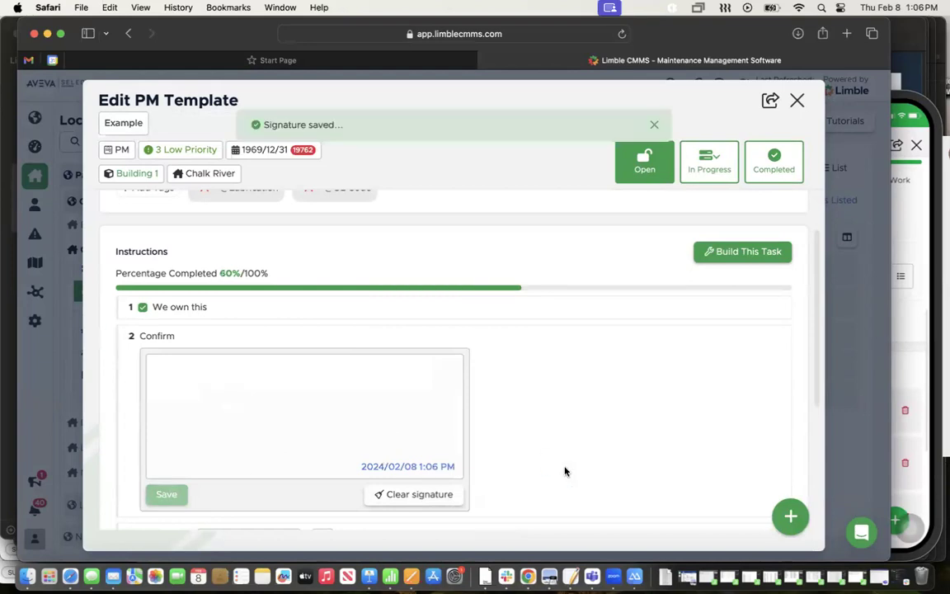
scroll(566, 471, down, 3)
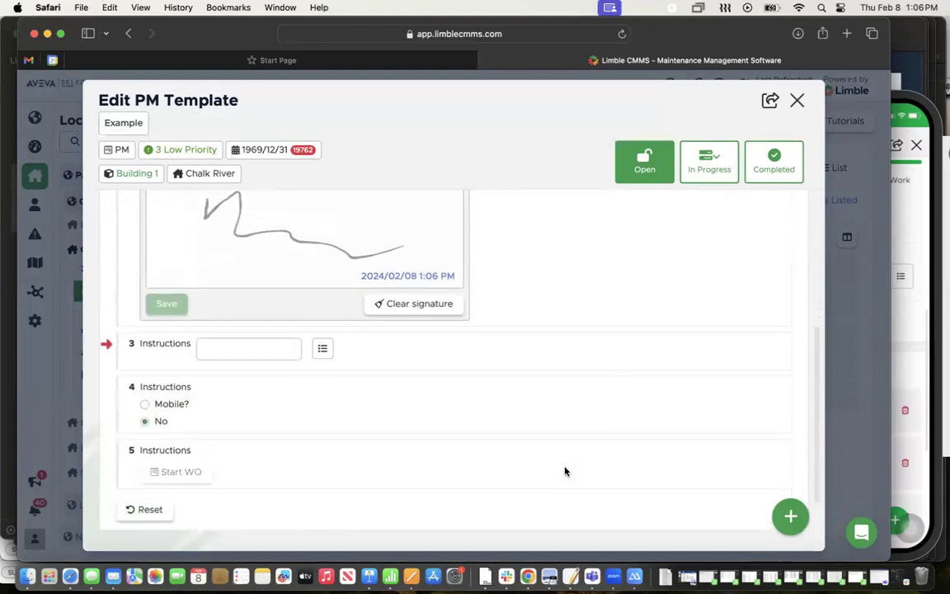
scroll(445, 415, up, 4)
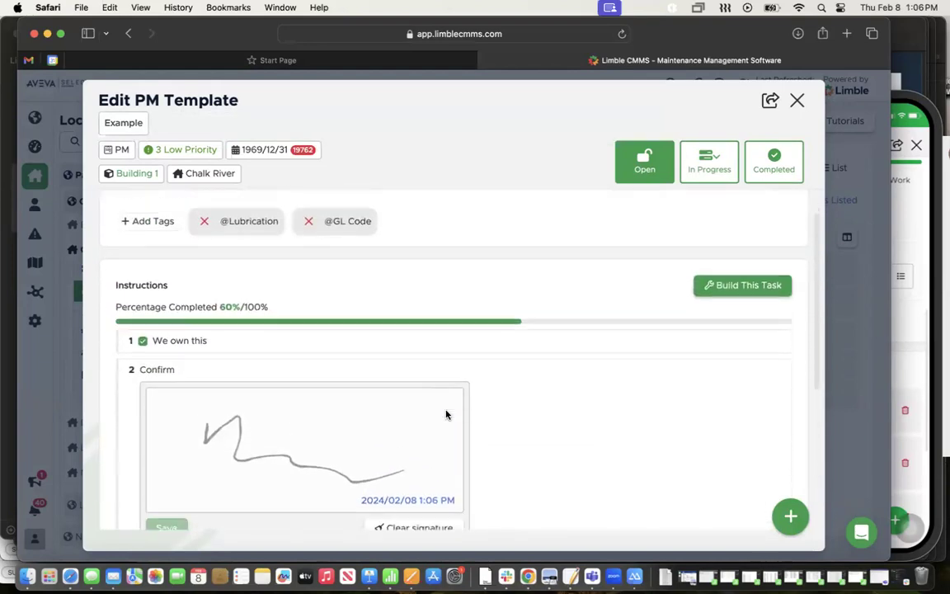
Step: Return to building the PM template and add an Option List instruction at the end of its instructions
click(732, 286)
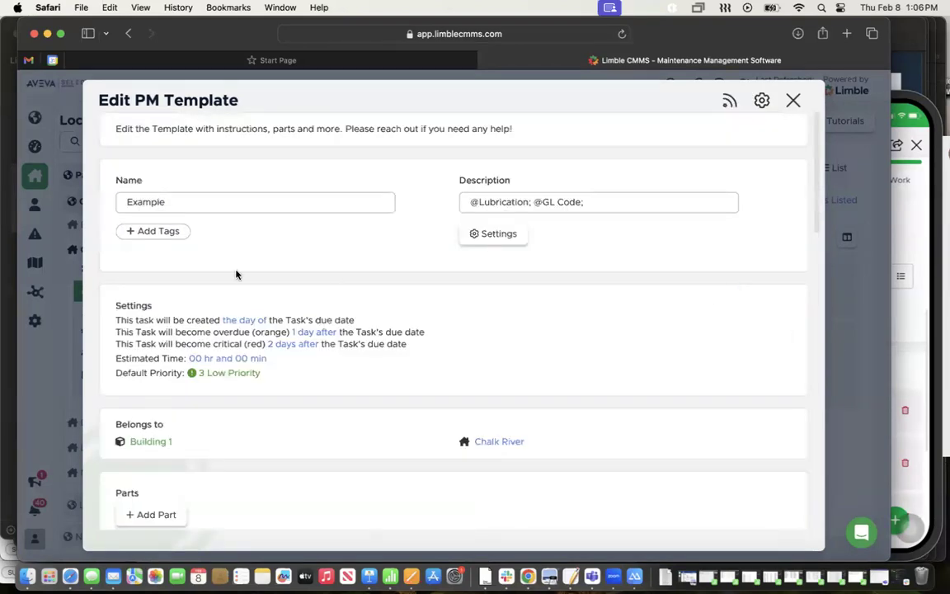
scroll(423, 392, down, 5)
scroll(422, 394, down, 10)
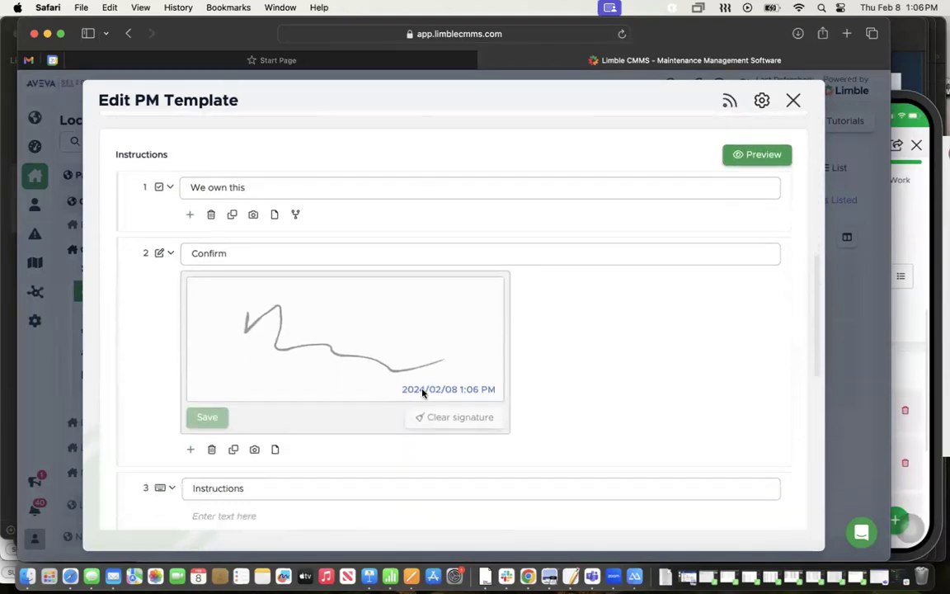
scroll(422, 393, down, 5)
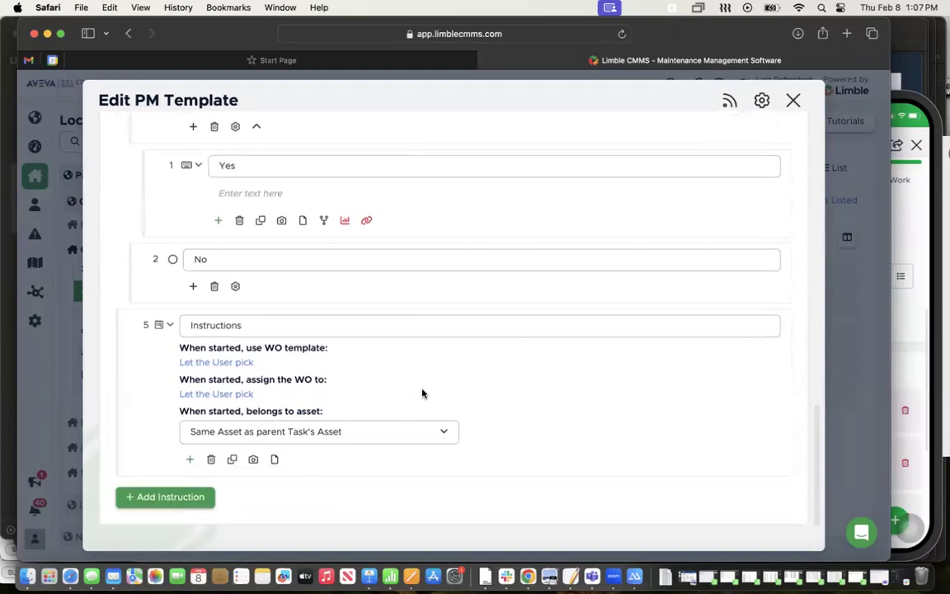
click(161, 511)
scroll(249, 454, down, 2)
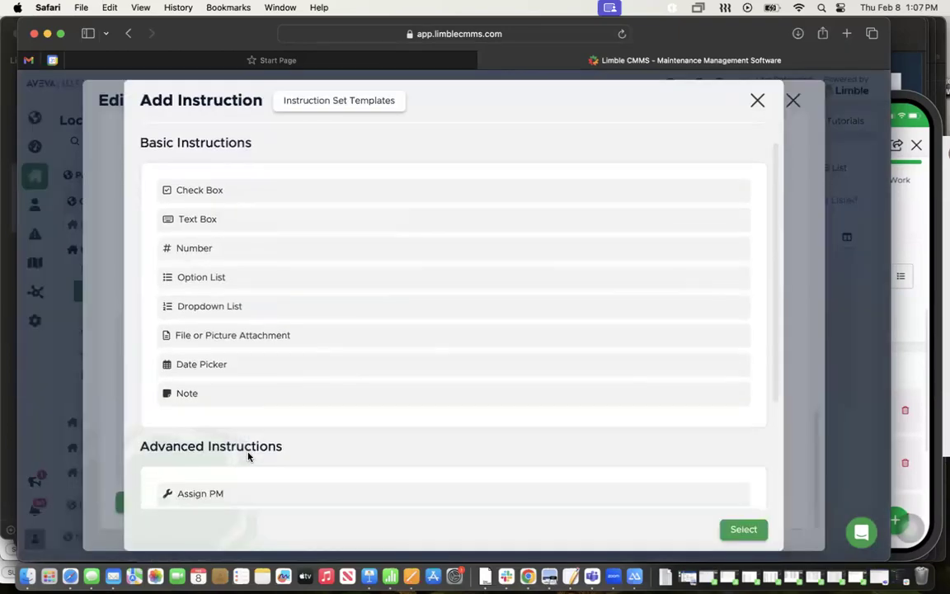
click(216, 278)
click(744, 530)
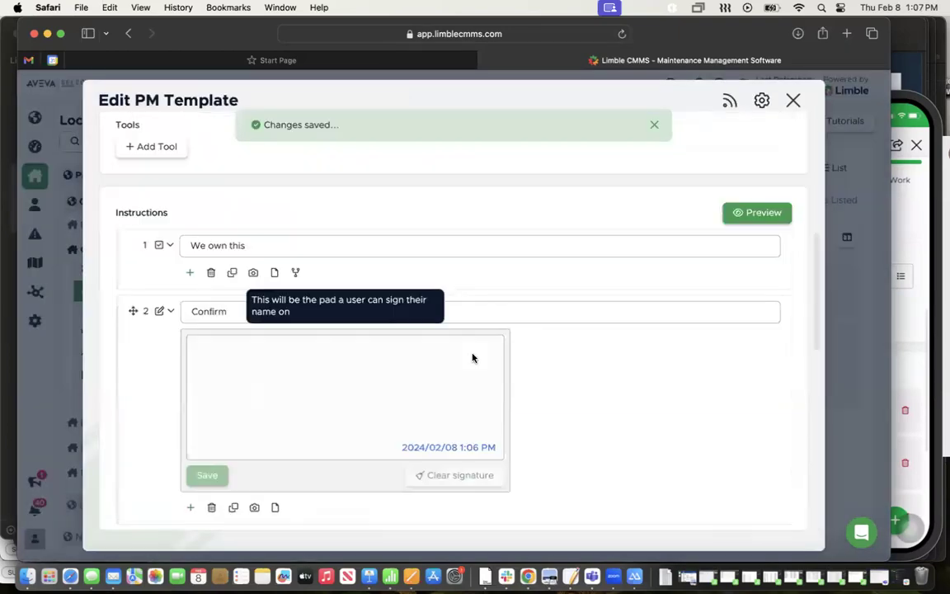
Step: Name the new option list instruction "Did something break?"
scroll(472, 358, down, 10)
scroll(237, 390, down, 3)
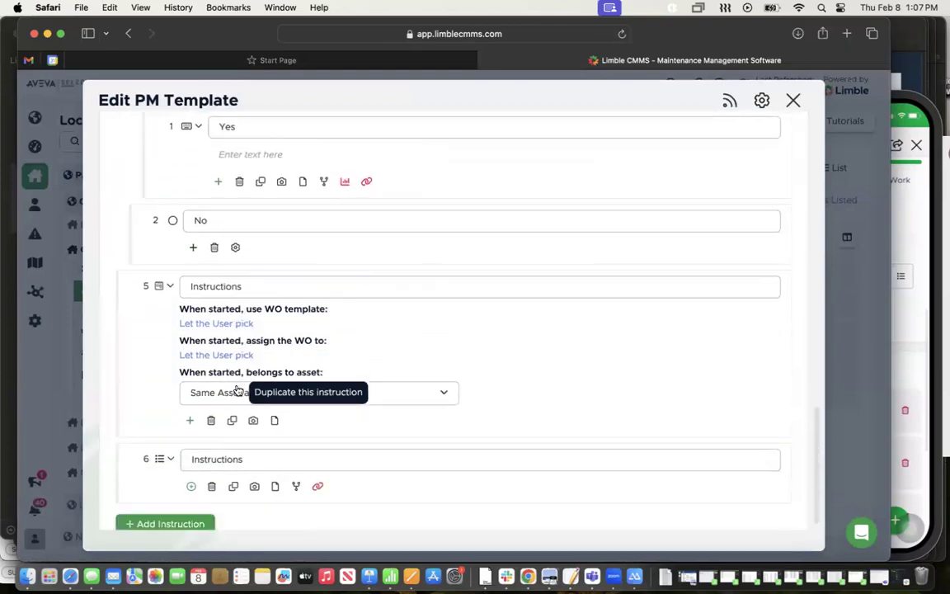
double_click(212, 435)
text(Did something break?)
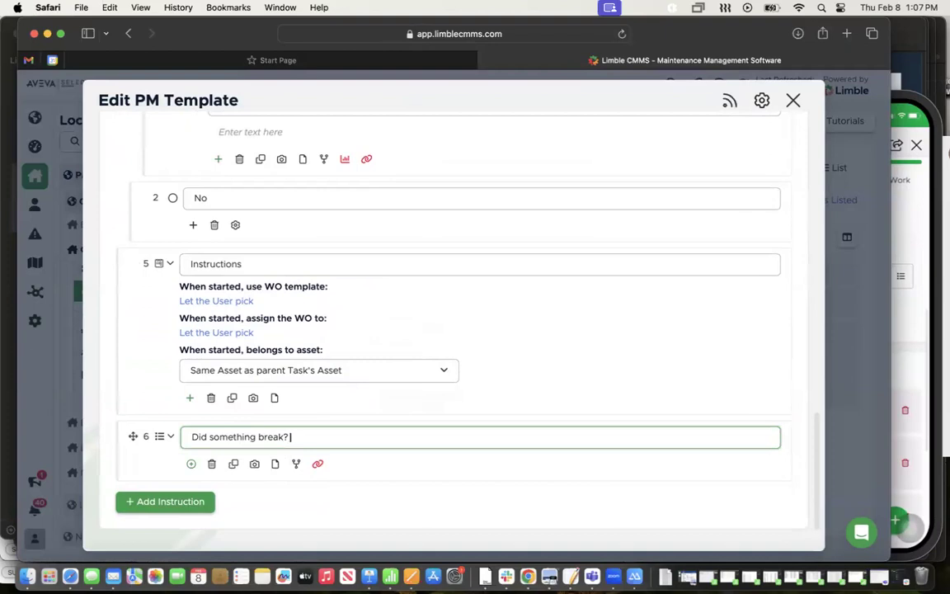
Step: Add two options to the "Did something break?" instruction and name them Yes and No
click(190, 467)
scroll(146, 464, down, 6)
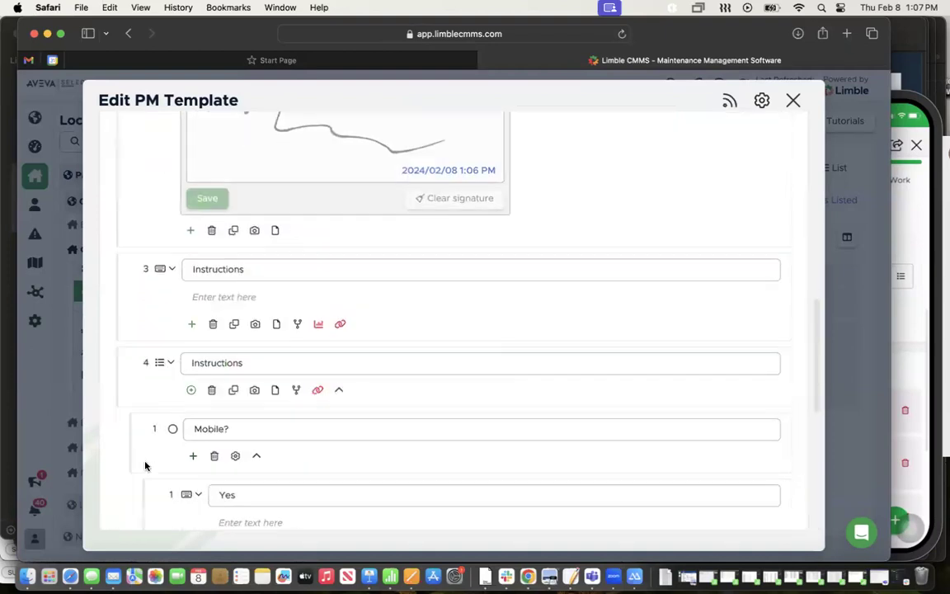
scroll(145, 466, down, 5)
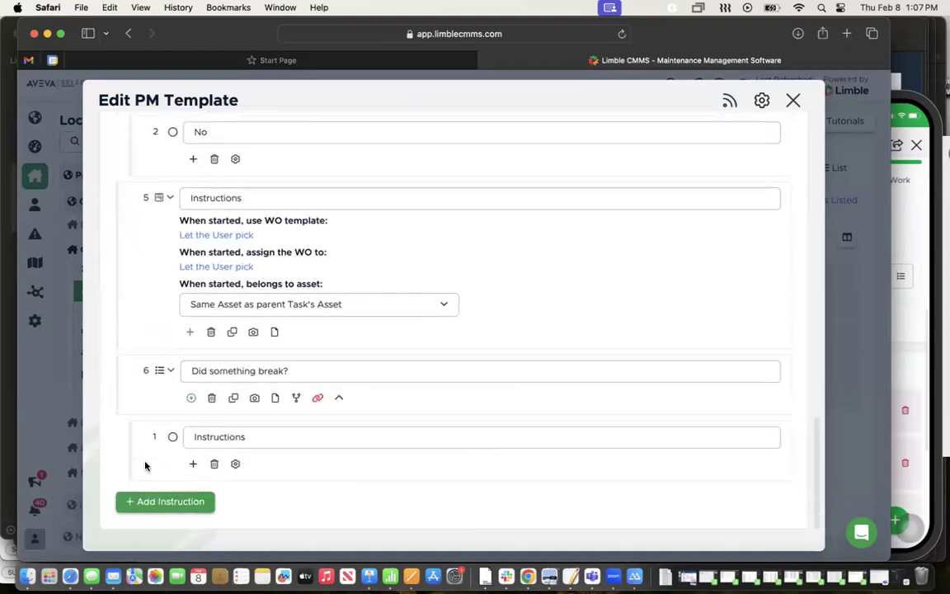
click(191, 400)
scroll(254, 413, down, 1)
click(250, 395)
double_click(250, 394)
text(Tes)
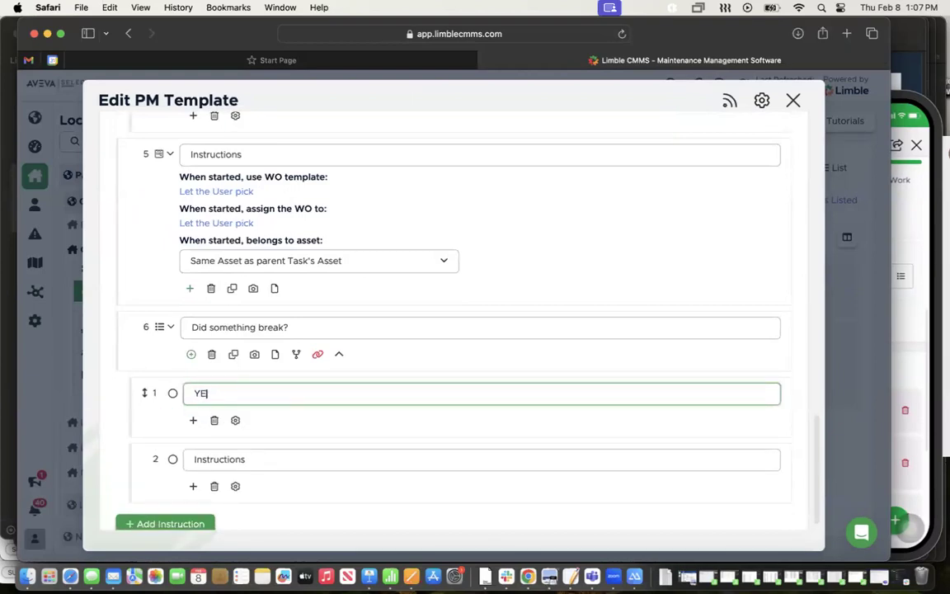
double_click(265, 460)
text(No)
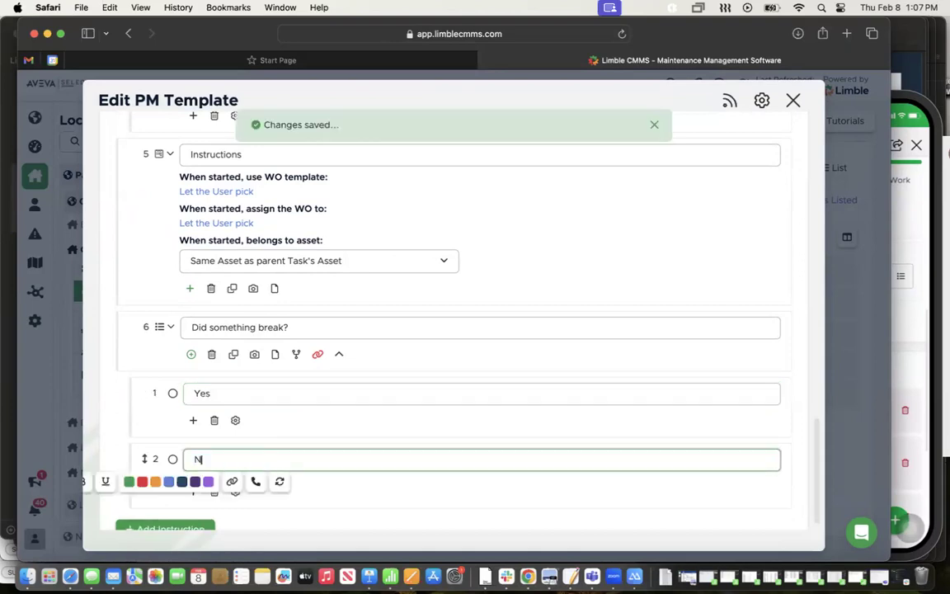
Step: Add a Request Approval instruction under the Yes option of "Did something break?"
click(193, 421)
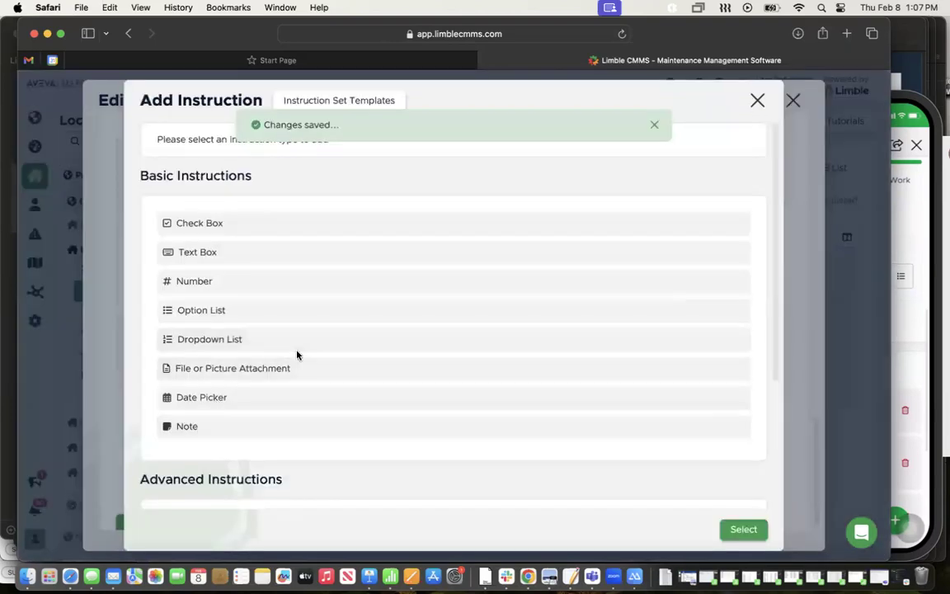
scroll(297, 355, down, 3)
click(243, 417)
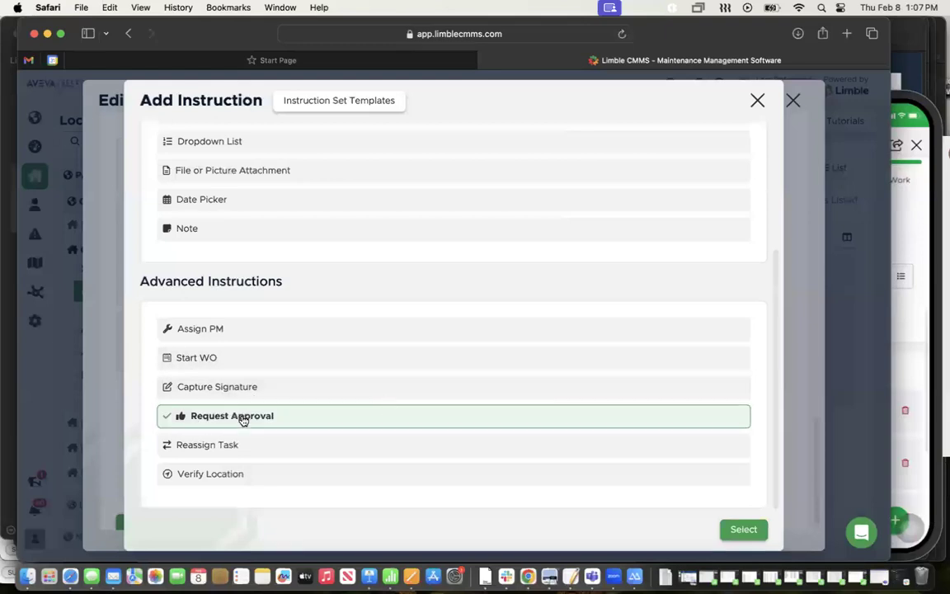
click(742, 530)
Step: Add a Capture Signature instruction under the No option of "Did something break?"
scroll(479, 475, down, 10)
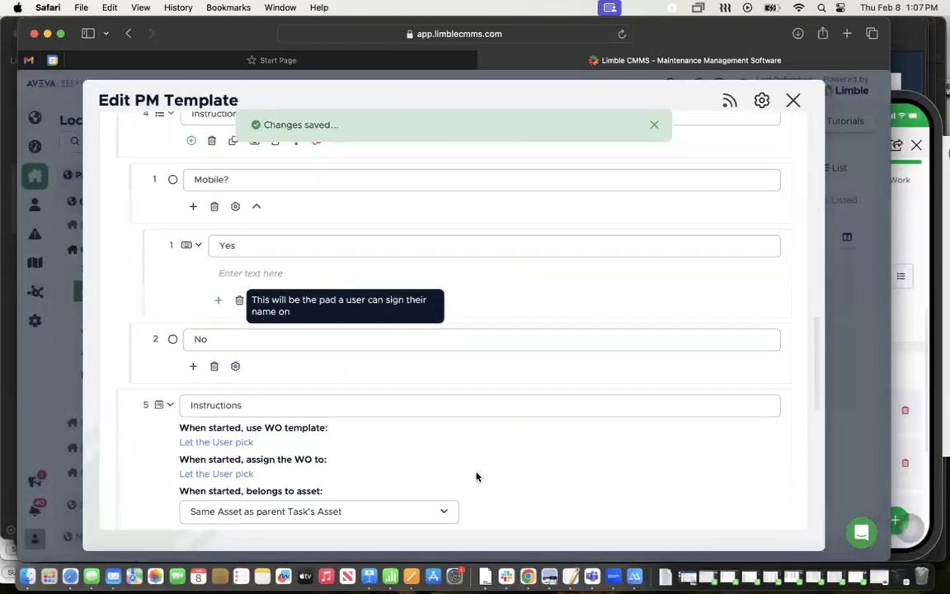
click(193, 462)
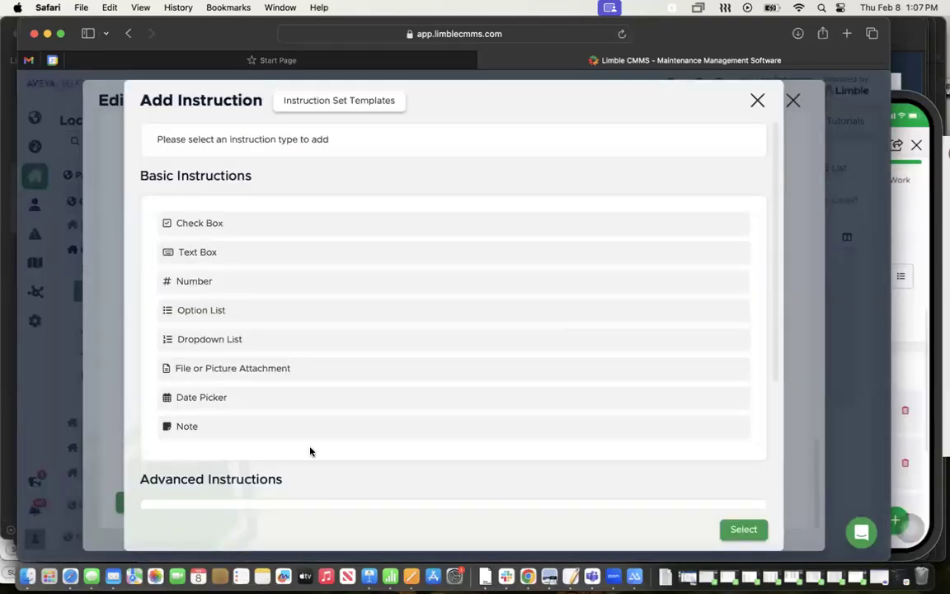
scroll(312, 386, down, 5)
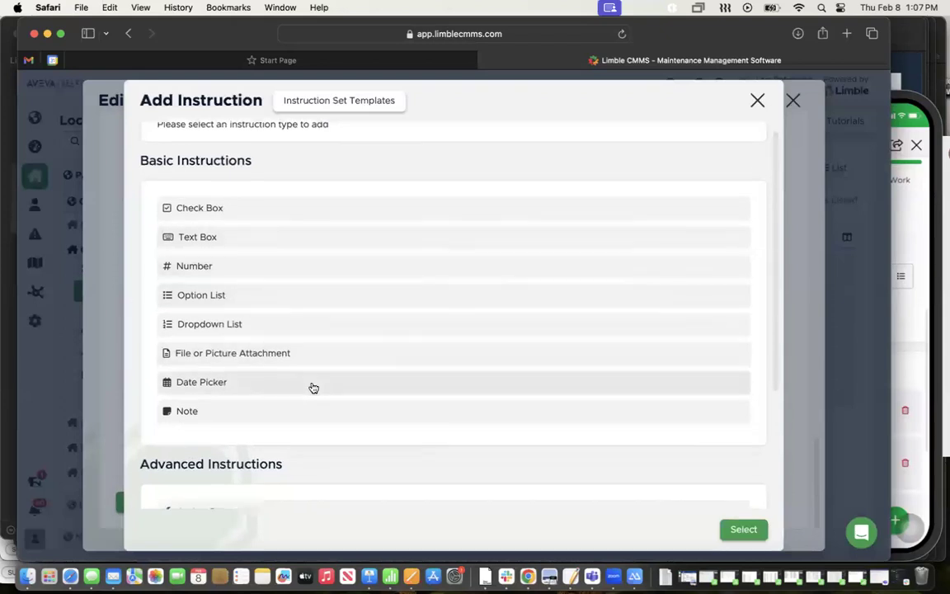
click(260, 389)
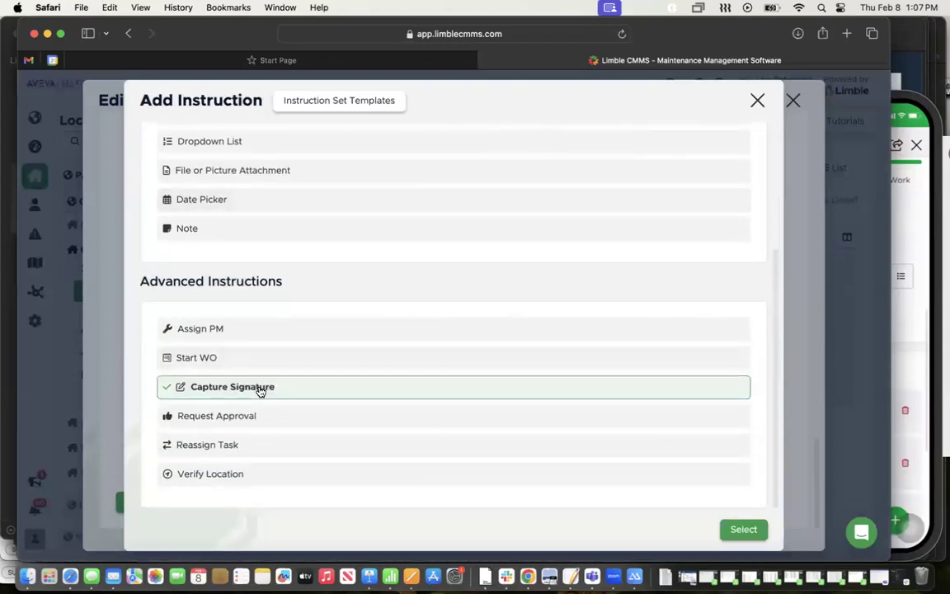
click(742, 529)
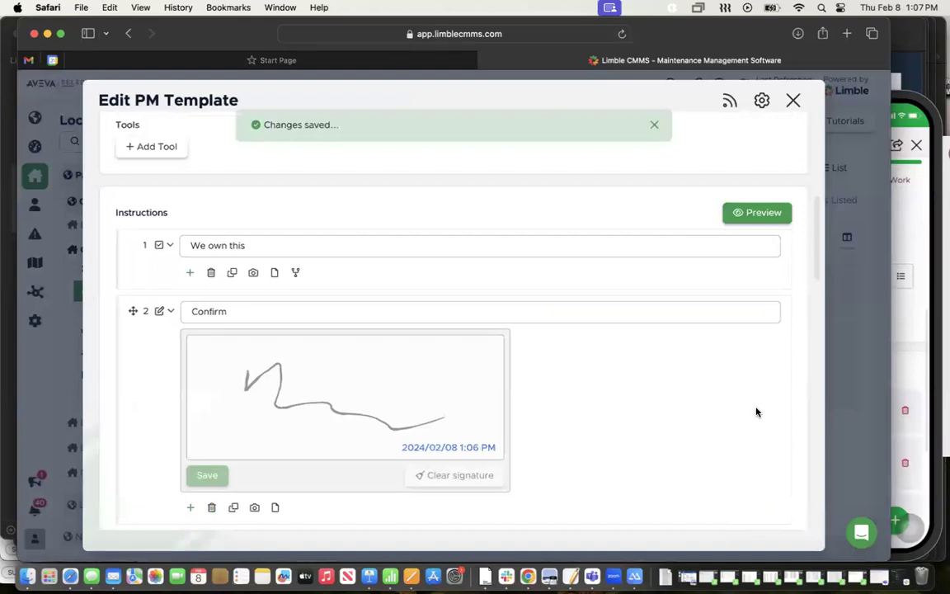
Step: Preview the PM template and test the Yes and No answers of "Did something break?", ending with No selected
click(755, 213)
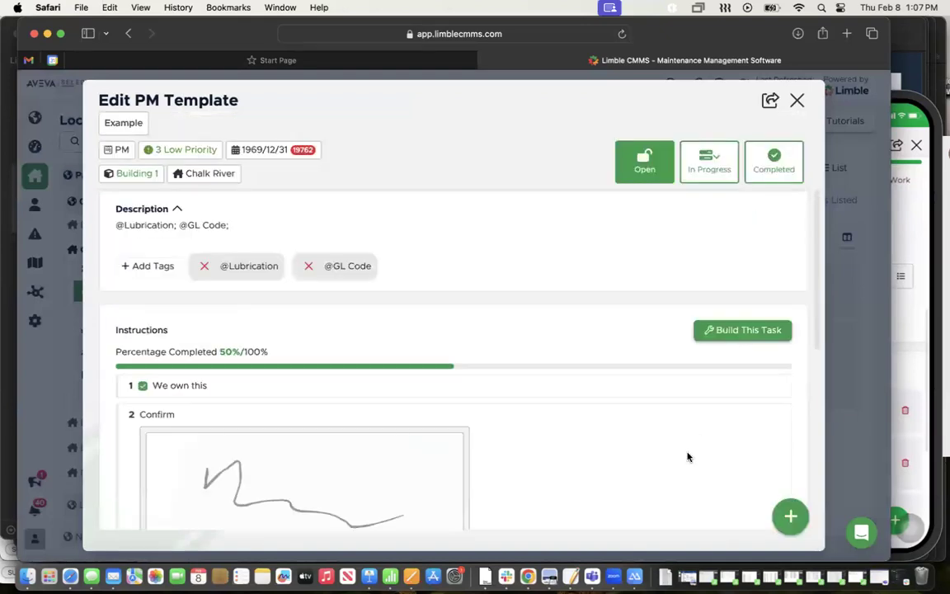
scroll(688, 458, down, 10)
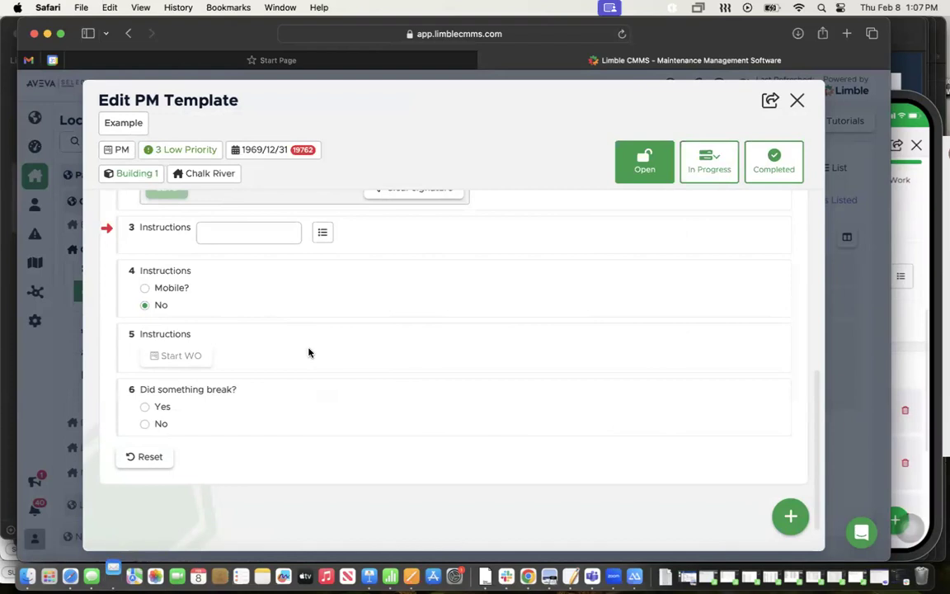
click(145, 406)
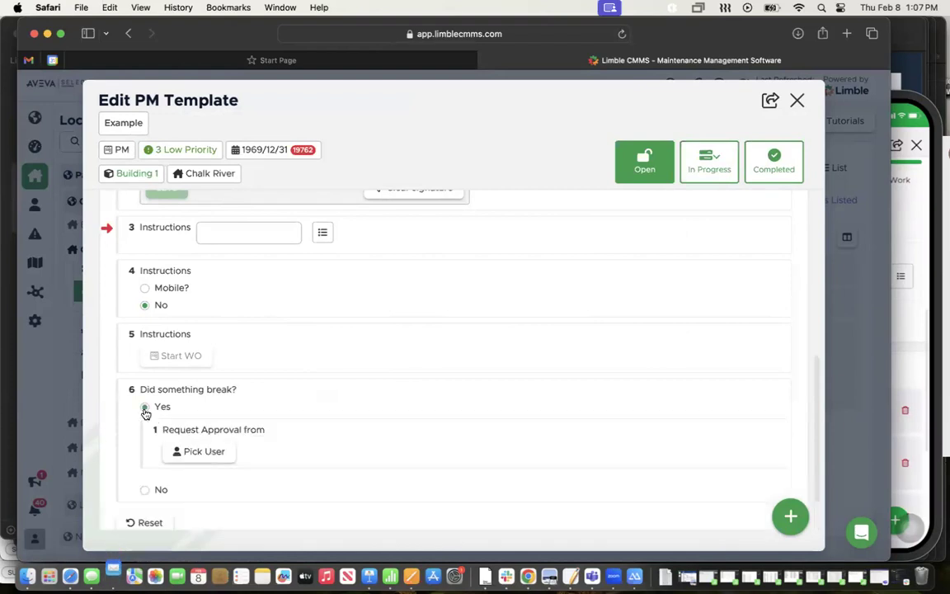
scroll(277, 425, down, 1)
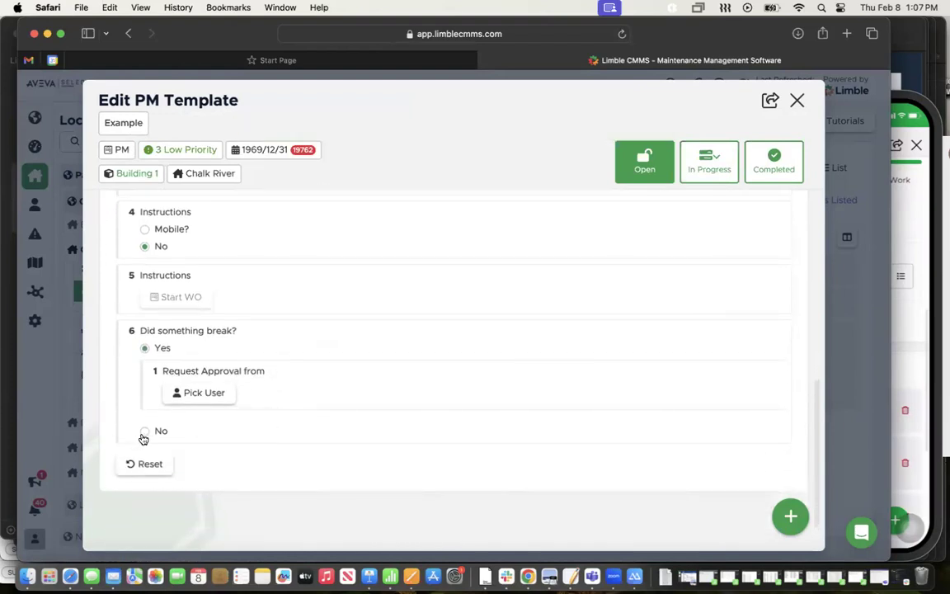
click(146, 432)
scroll(579, 471, down, 2)
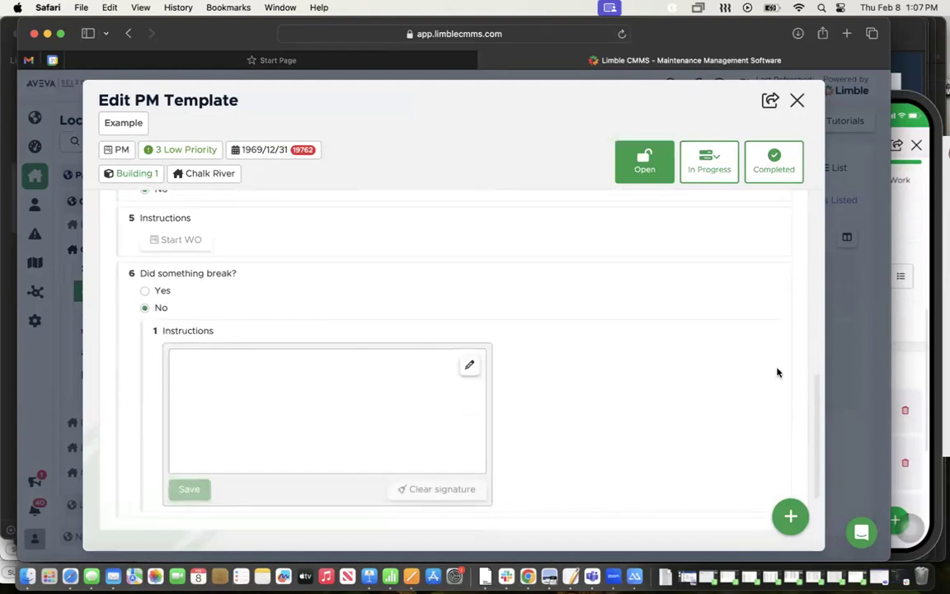
Step: Show the Work Requests slide in the slide deck, and return to Safari to open the Work Requests setup page
click(918, 81)
click(85, 283)
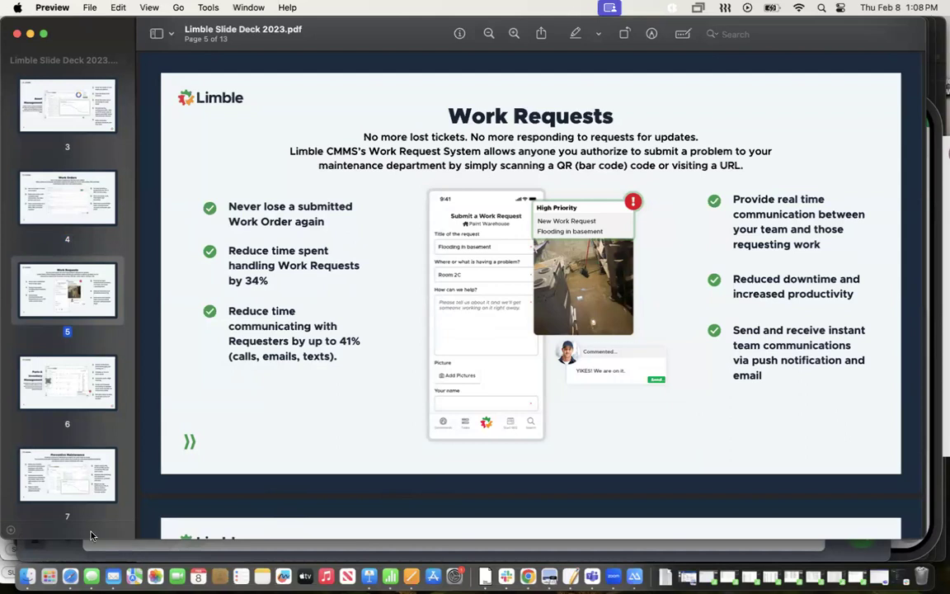
click(71, 572)
click(51, 396)
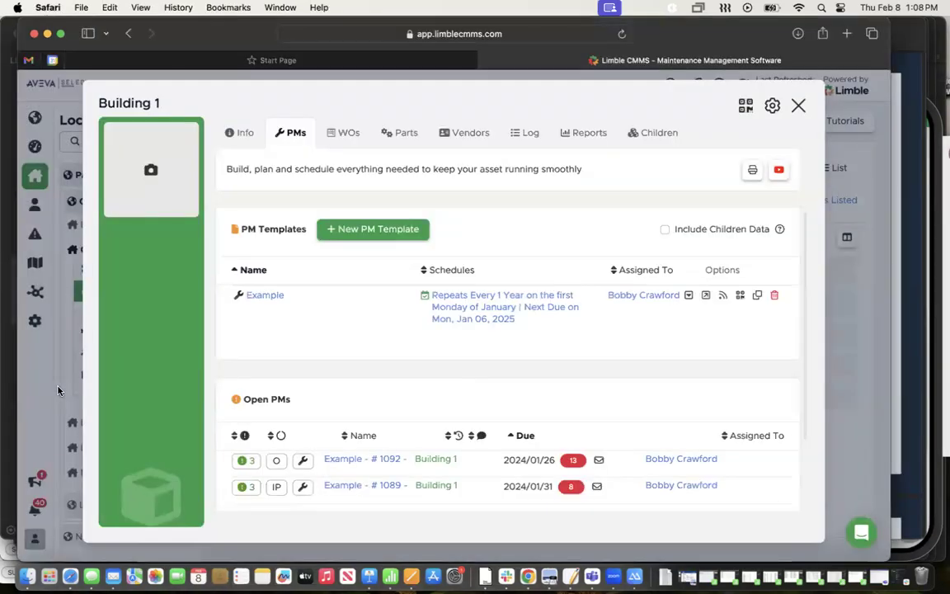
click(58, 387)
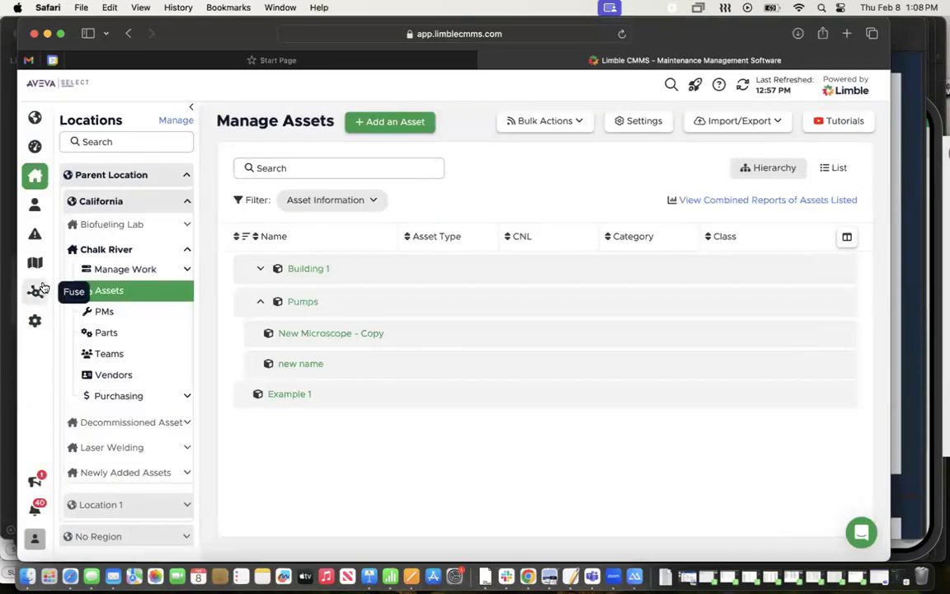
click(32, 237)
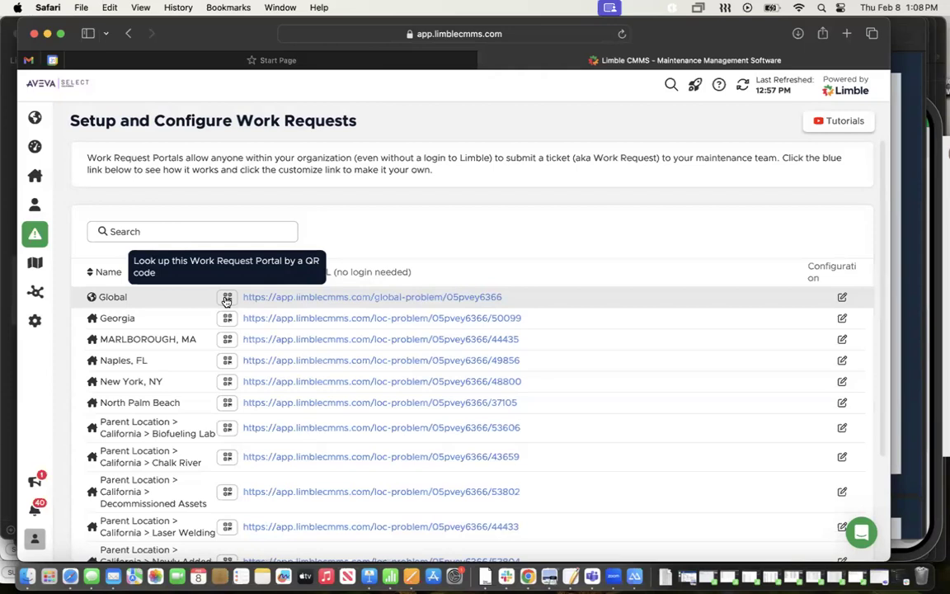
Step: Display the QR code for the Global work request portal
click(935, 223)
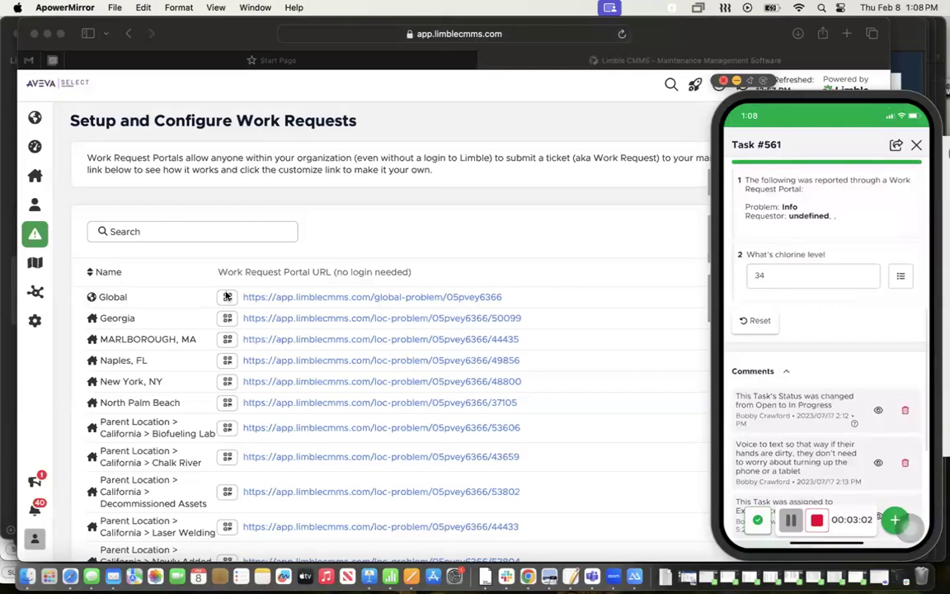
click(485, 263)
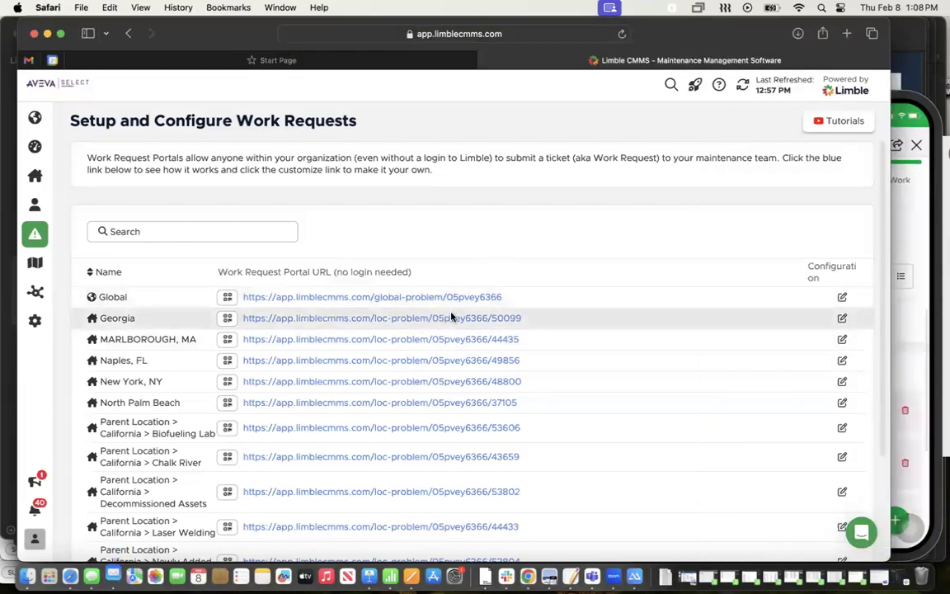
click(228, 297)
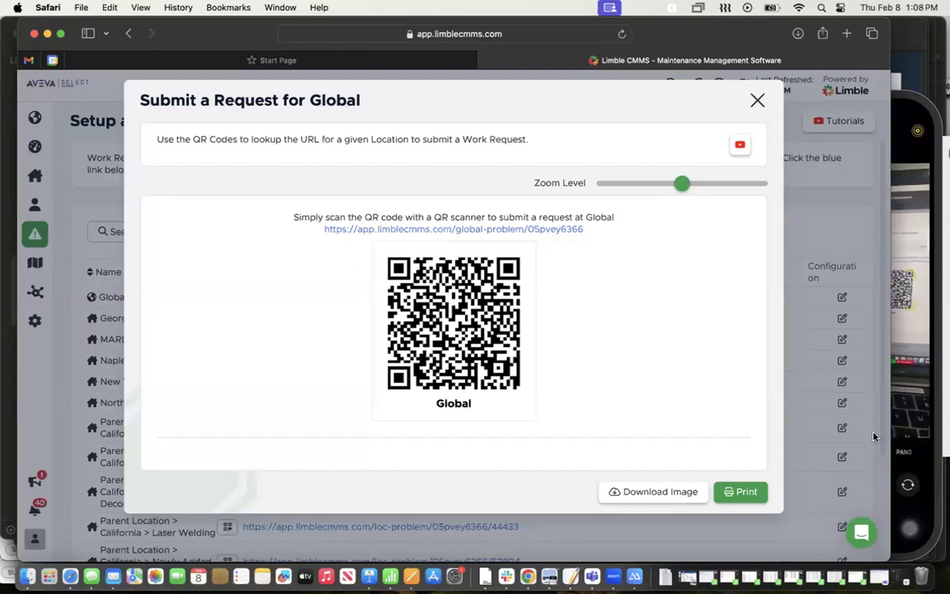
Step: Show the work request form on the mirrored phone, and switch to the slide deck's Parts & Inventory Management slide
click(934, 484)
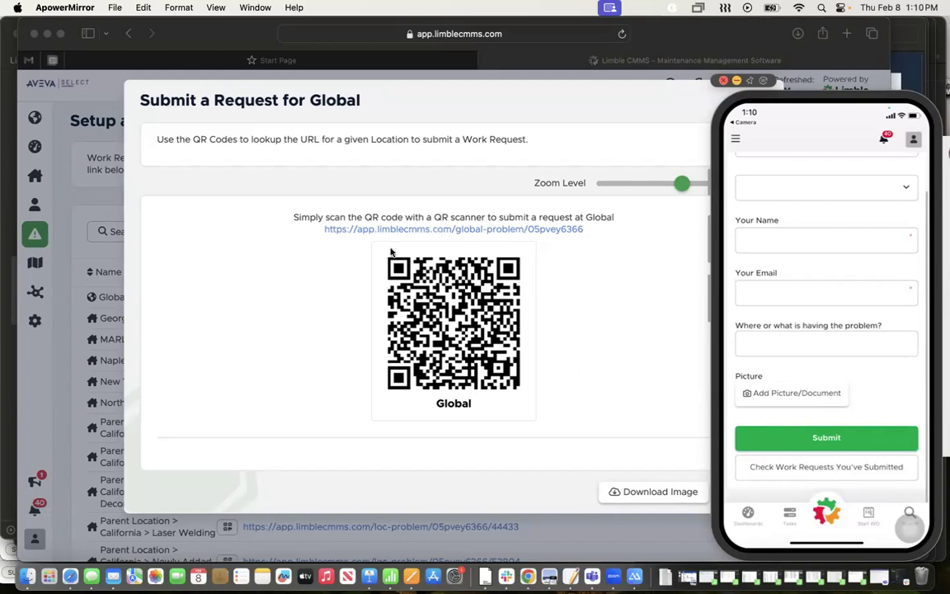
click(379, 219)
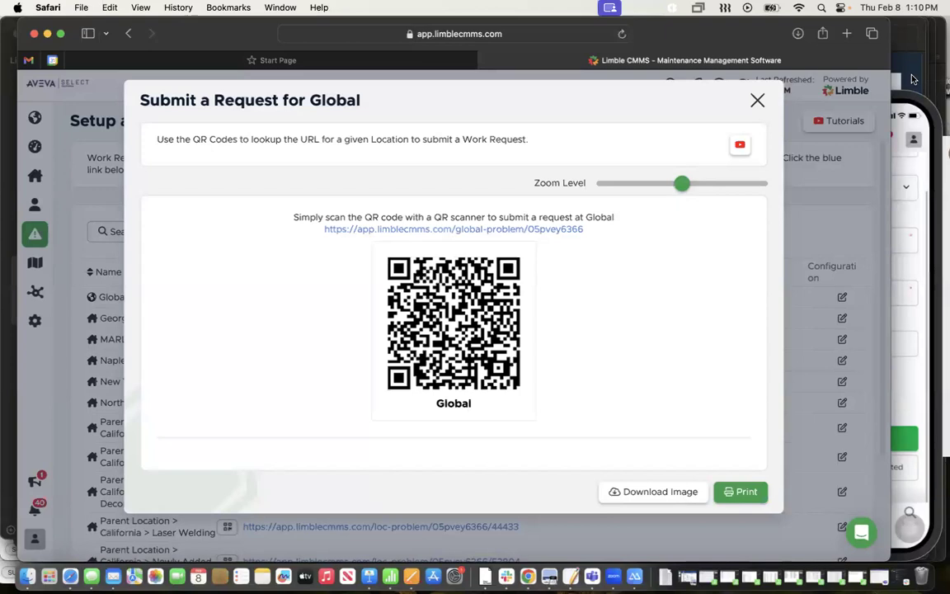
key(super+Tab)
click(88, 379)
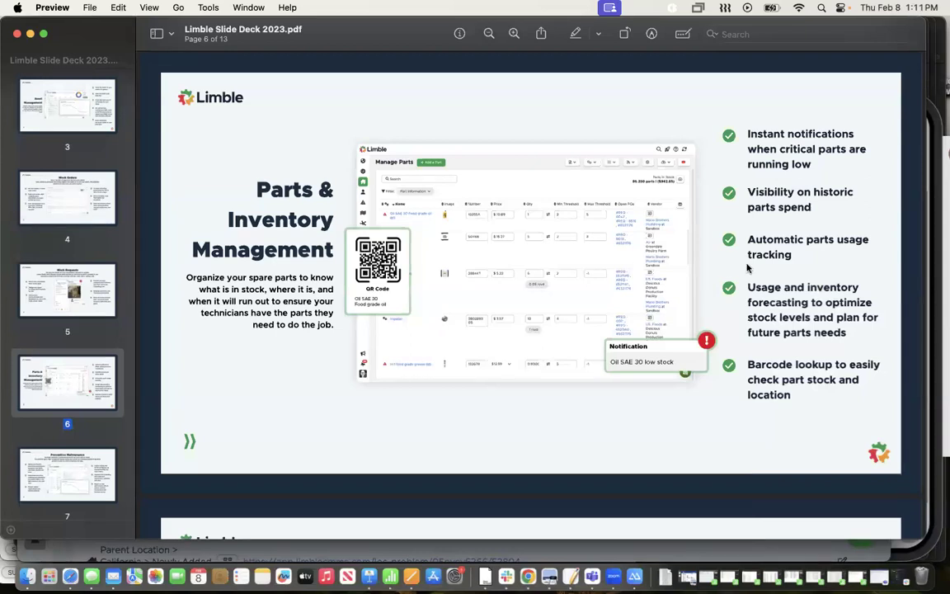
Step: Switch to the mirrored phone and create a new part named "Test 1" for Task #561
click(933, 256)
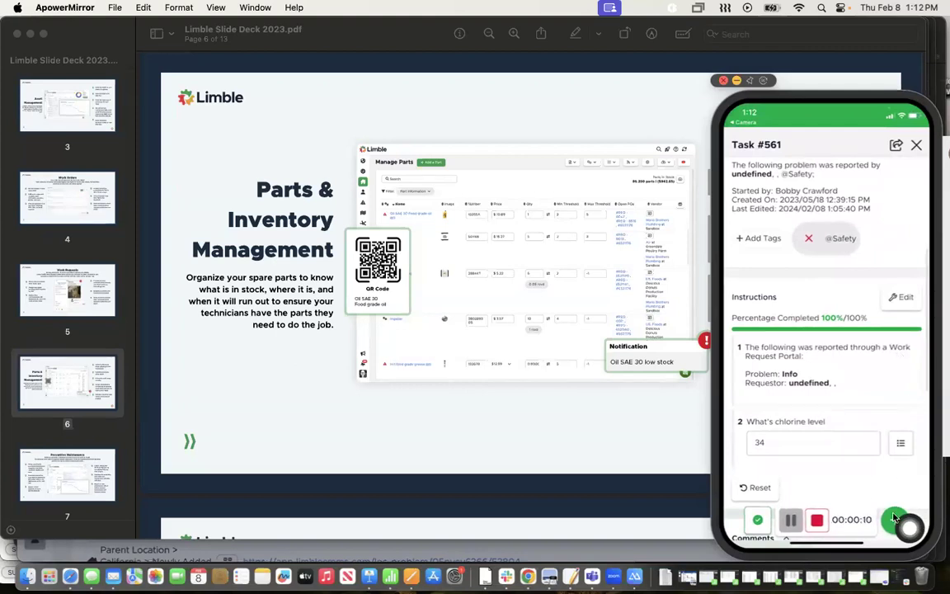
click(894, 518)
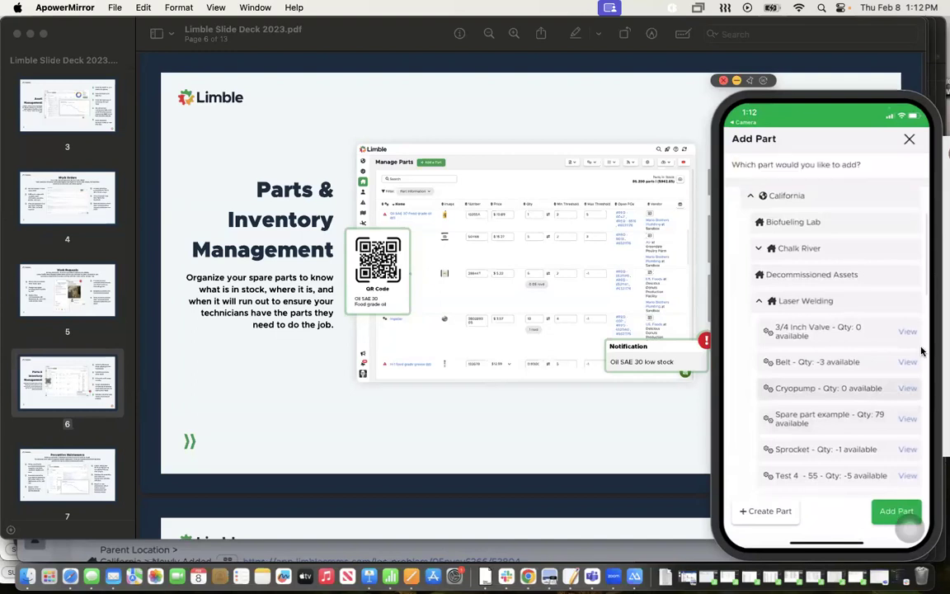
click(770, 520)
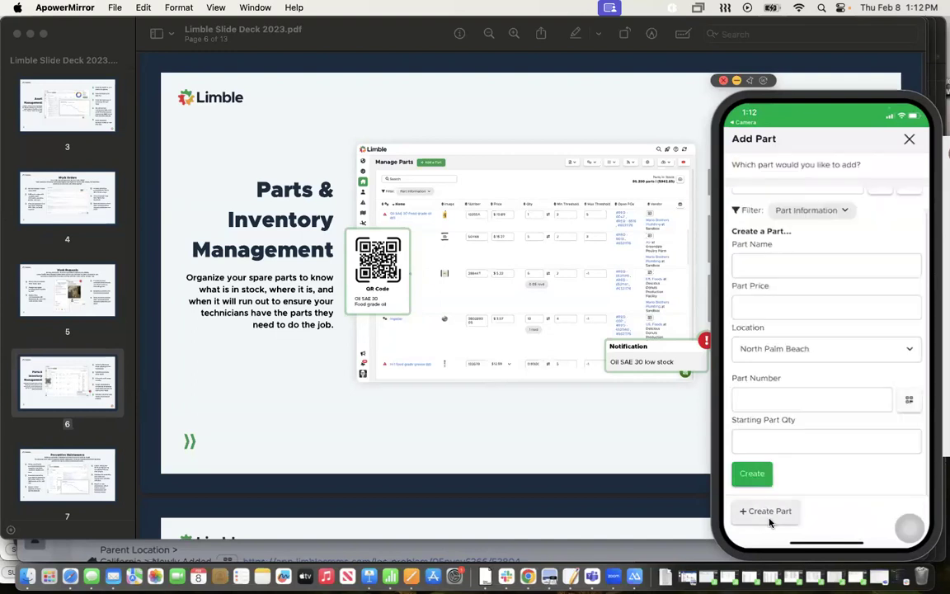
text(Test )
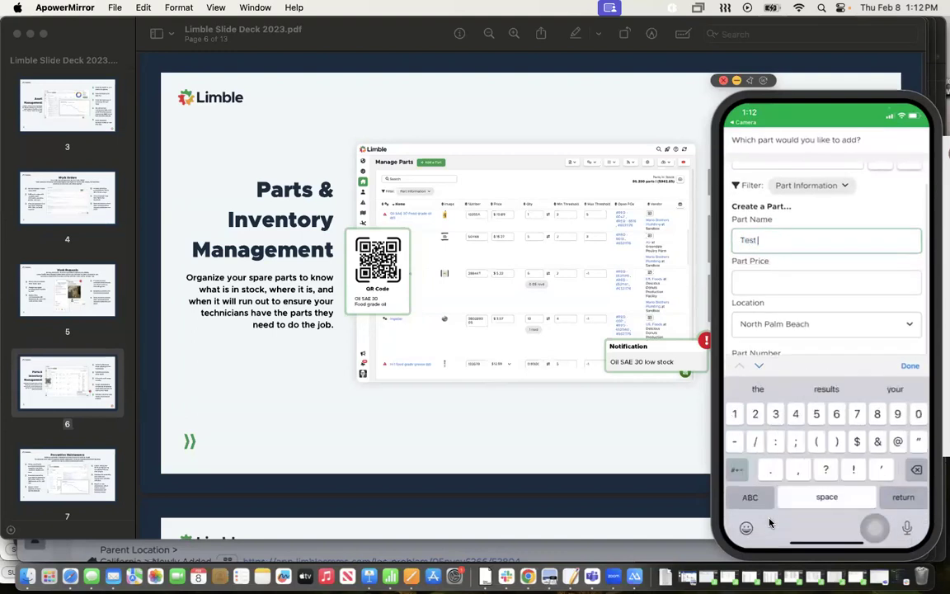
text(1)
key(Tab)
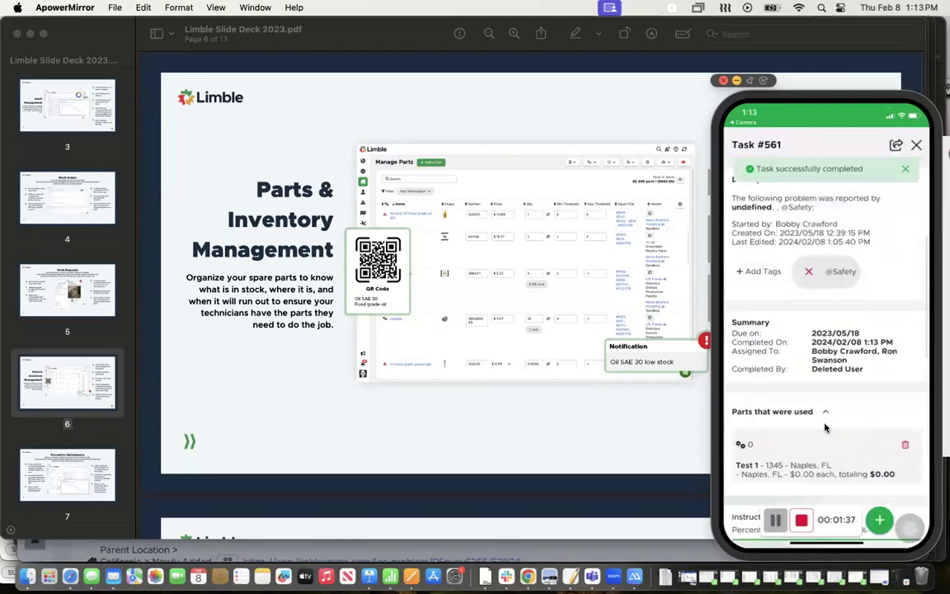
Step: Return to Safari, close the Global QR code dialog, and open the parts list of the Chalk River location
click(379, 549)
click(46, 401)
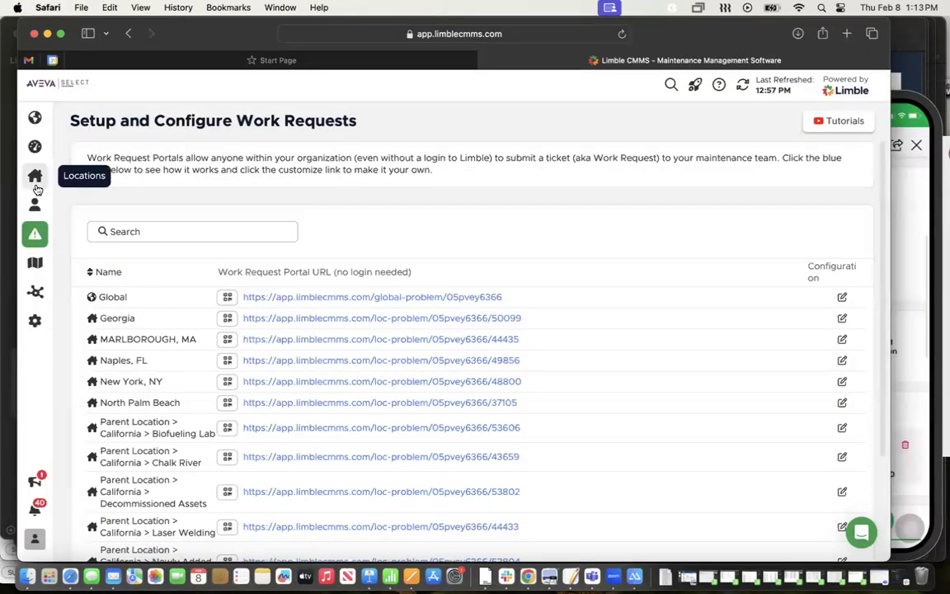
click(36, 188)
click(148, 175)
click(122, 198)
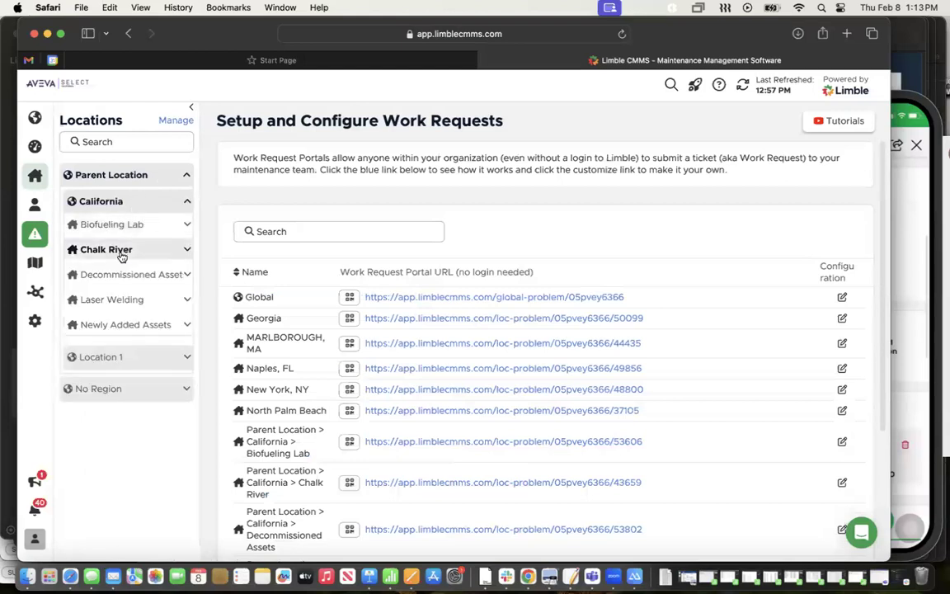
click(123, 250)
click(107, 332)
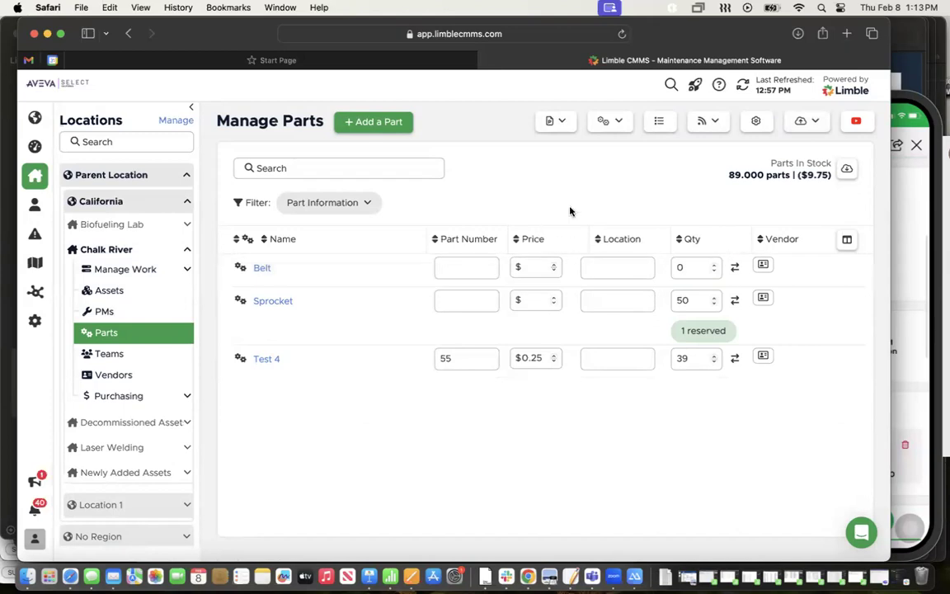
Step: Open the Belt part and review its threshold settings and the custom field types, without changing anything
click(264, 269)
scroll(330, 346, down, 1)
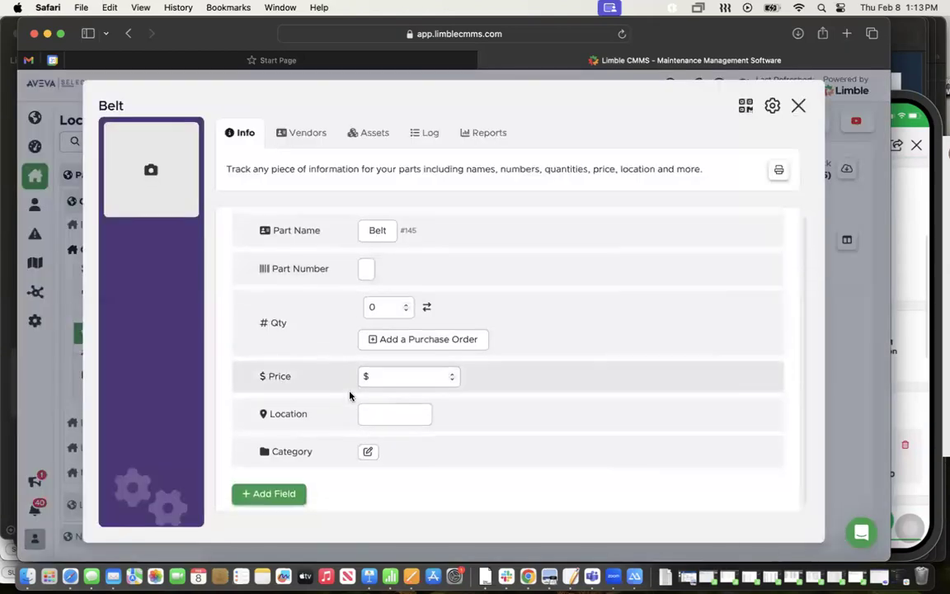
click(772, 106)
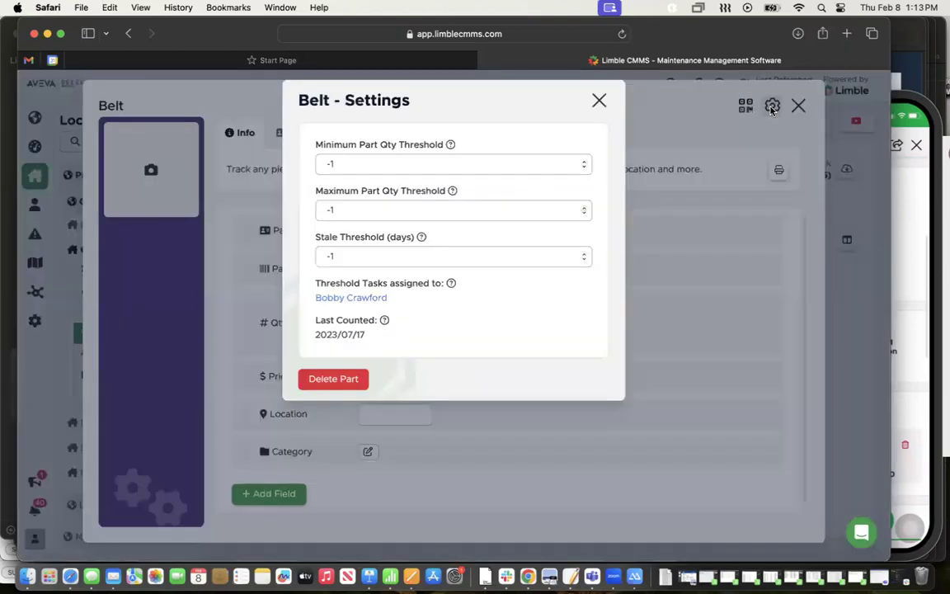
click(669, 143)
click(268, 493)
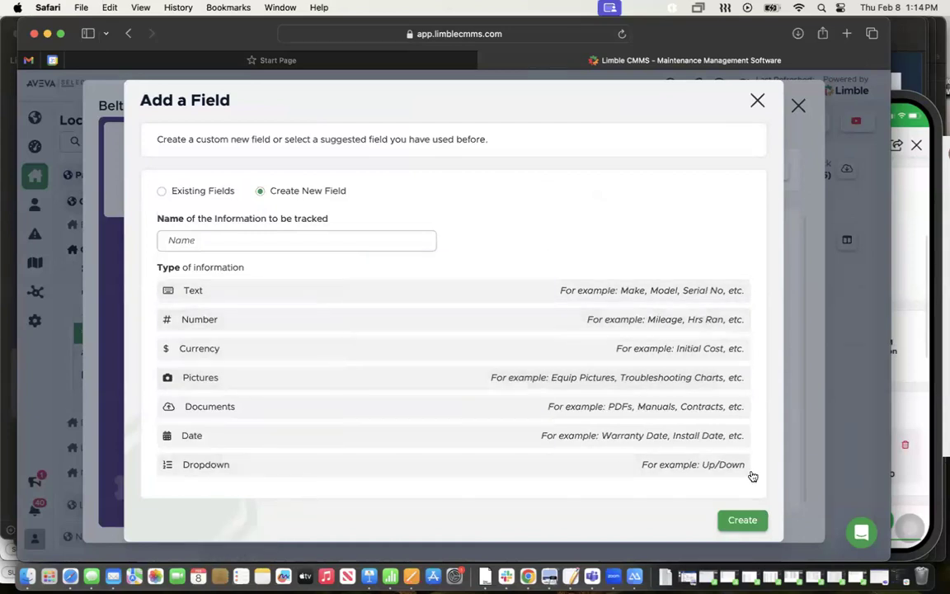
click(835, 470)
click(836, 470)
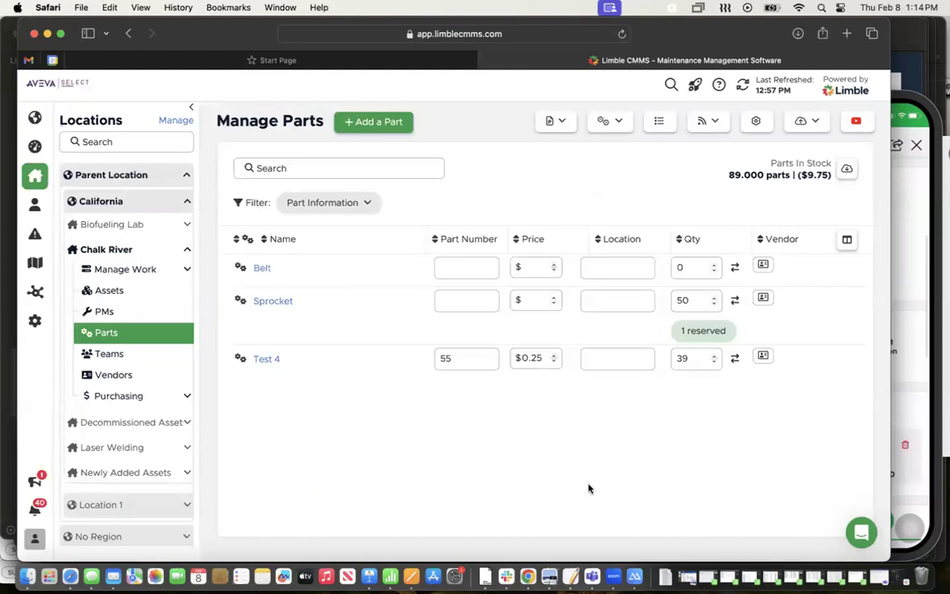
Step: Show the Preventive Maintenance slide in the slide deck, and return to the Manage Parts page in Safari
click(914, 60)
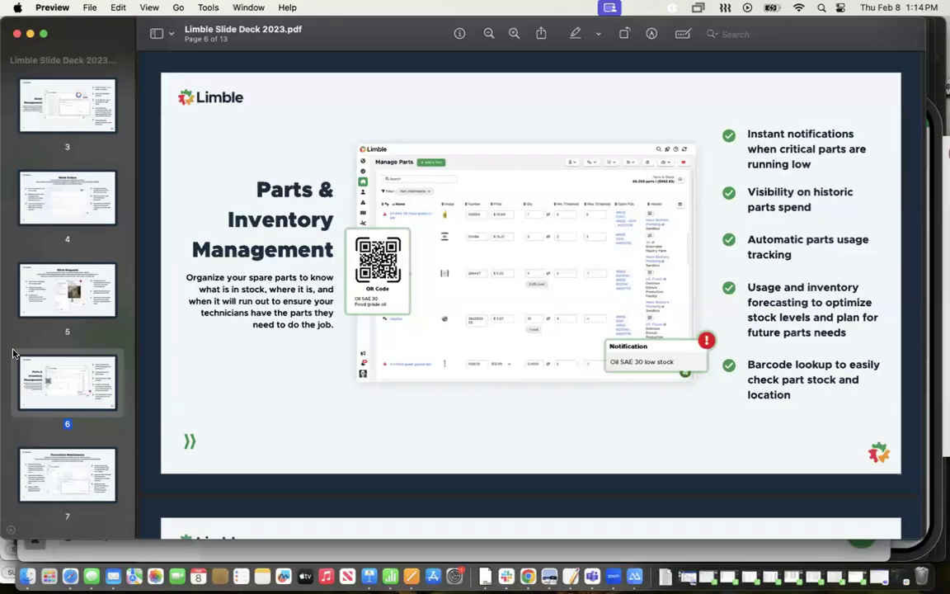
click(71, 462)
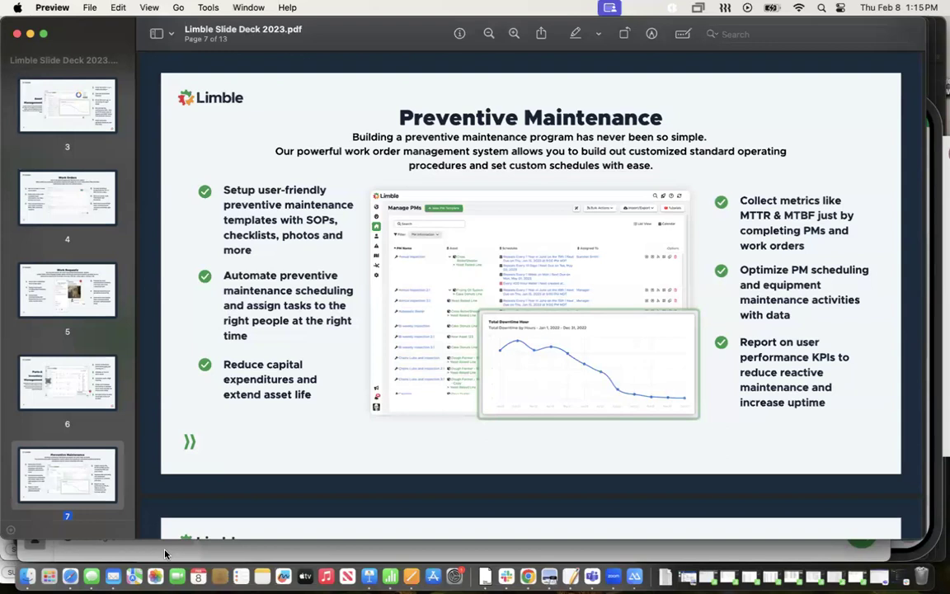
click(293, 553)
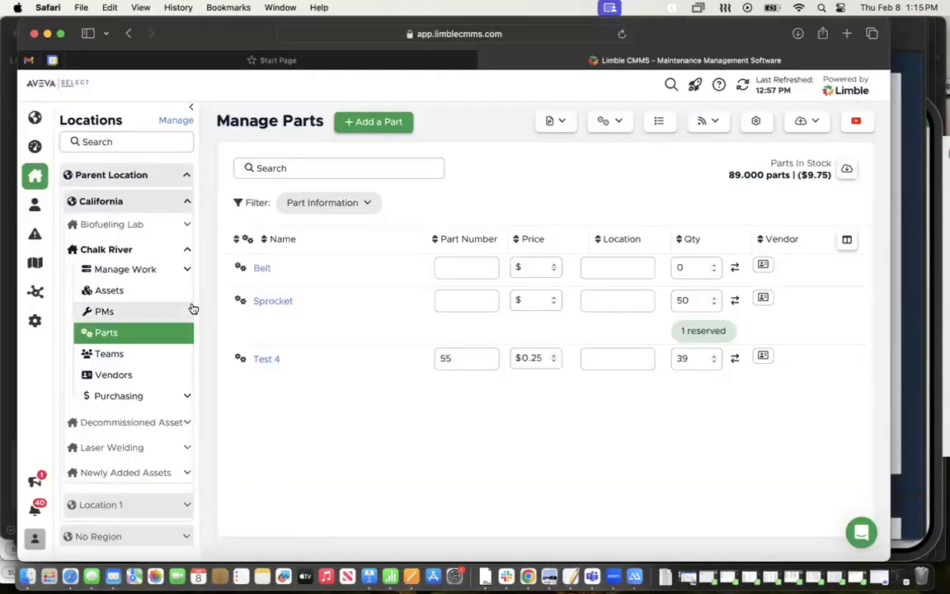
Step: Create a blank PM template named "Example 4" for the Chalk River location
click(134, 313)
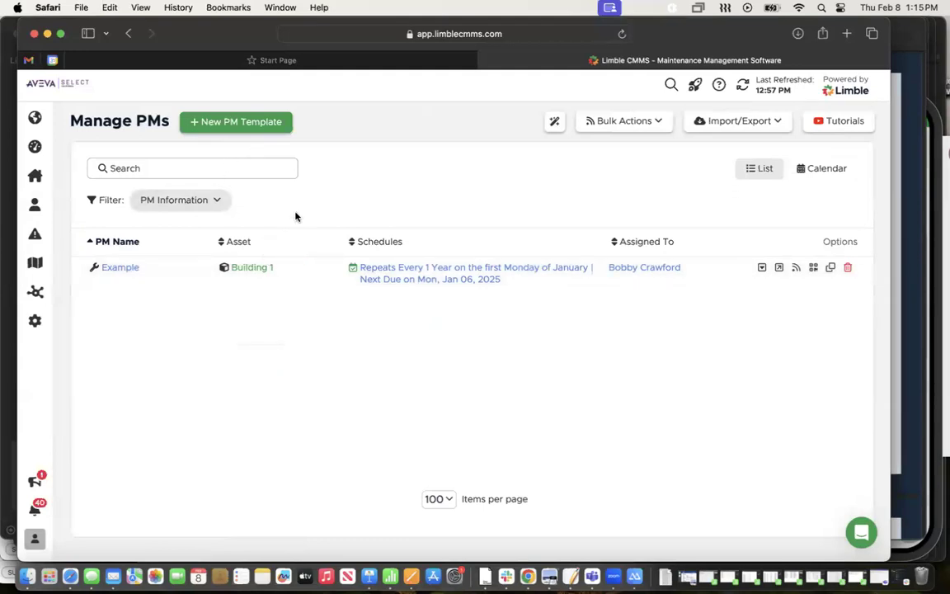
click(249, 126)
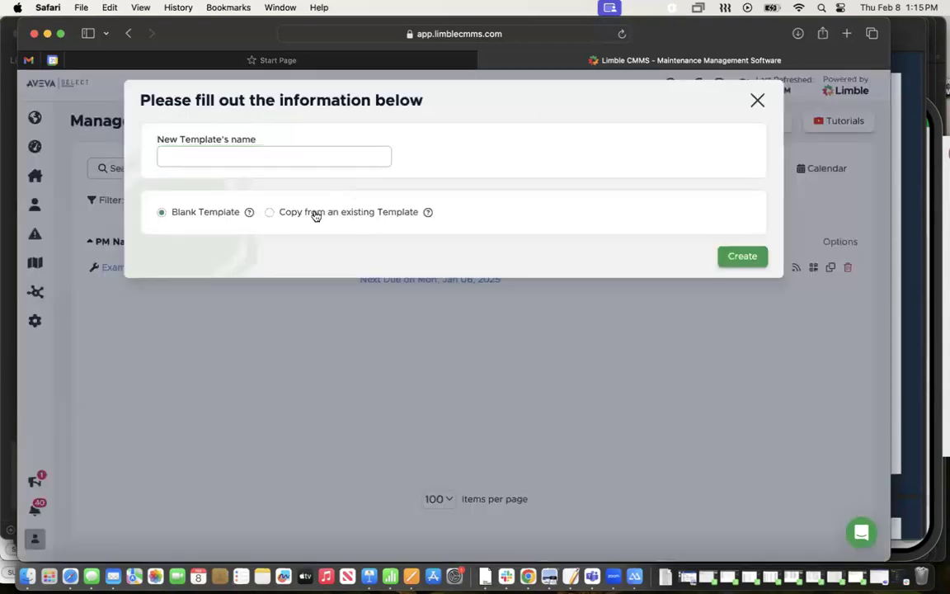
click(314, 212)
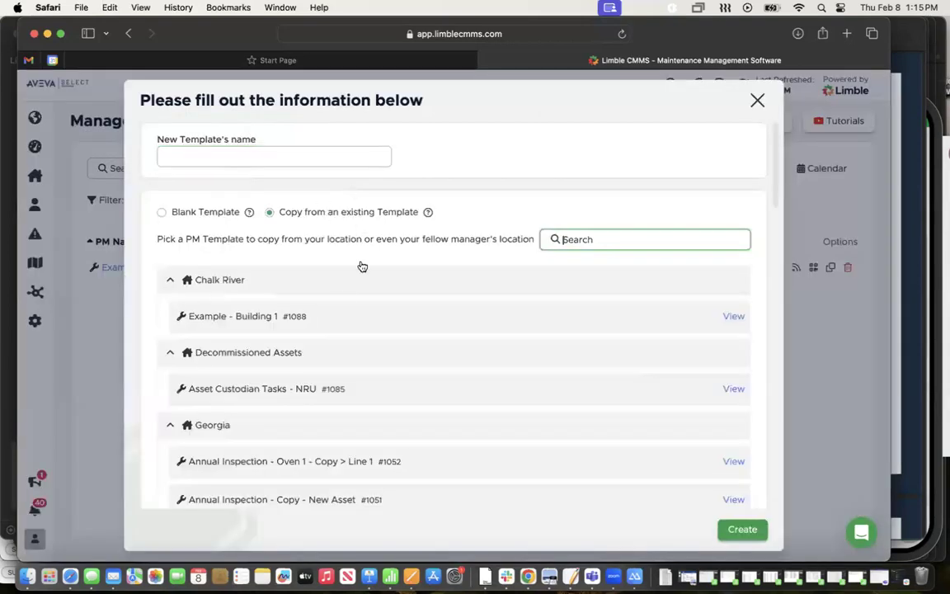
click(195, 215)
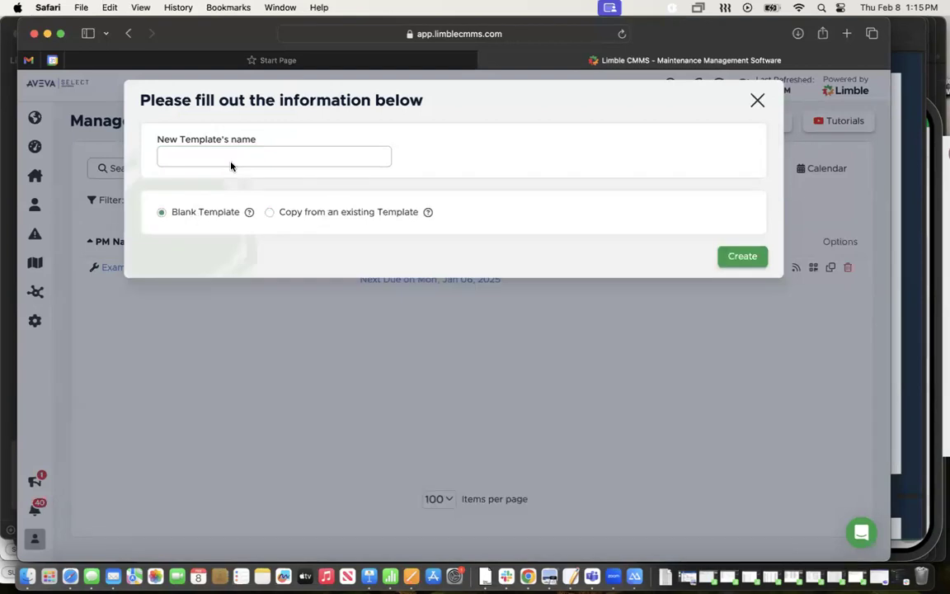
click(239, 154)
text(Example 4)
key(Return)
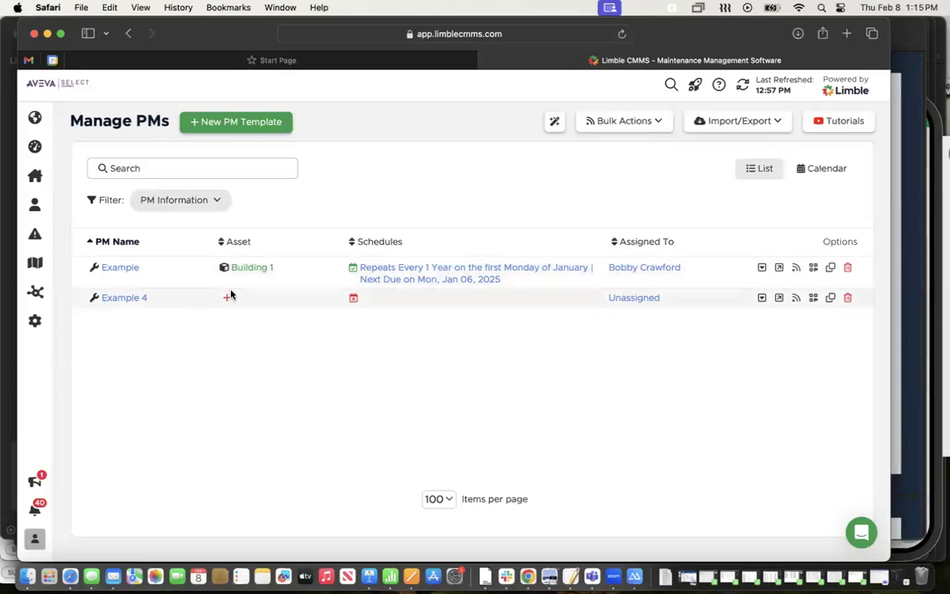
Step: Add a schedule to Example 4 repeating every 1 week on Tuesday, and view its advanced settings without changing them
click(354, 303)
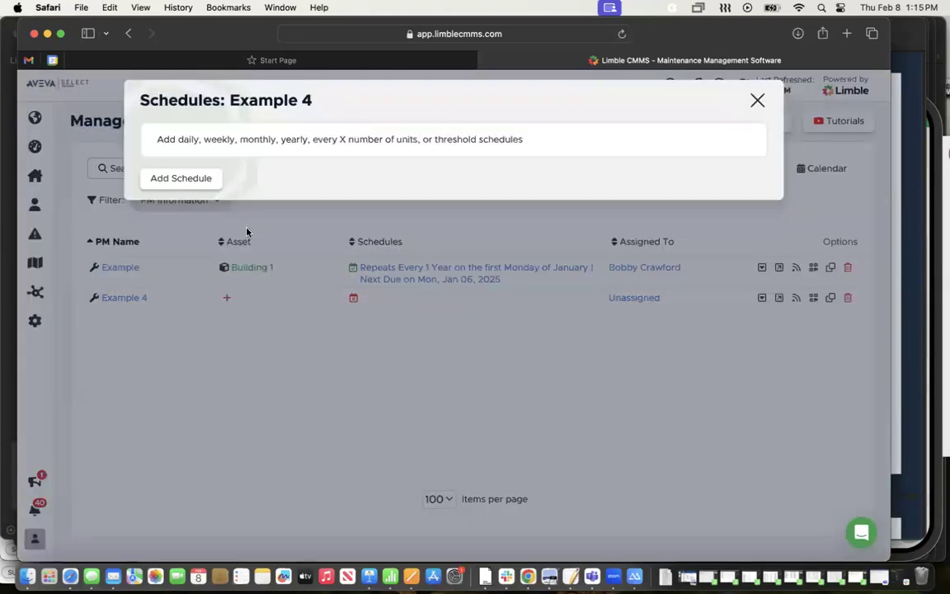
click(181, 179)
click(161, 219)
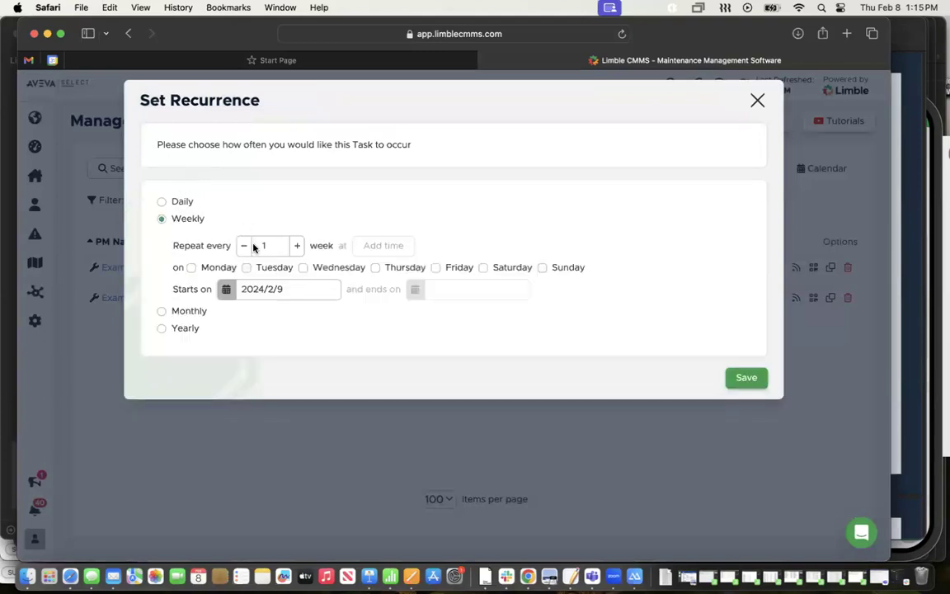
click(746, 379)
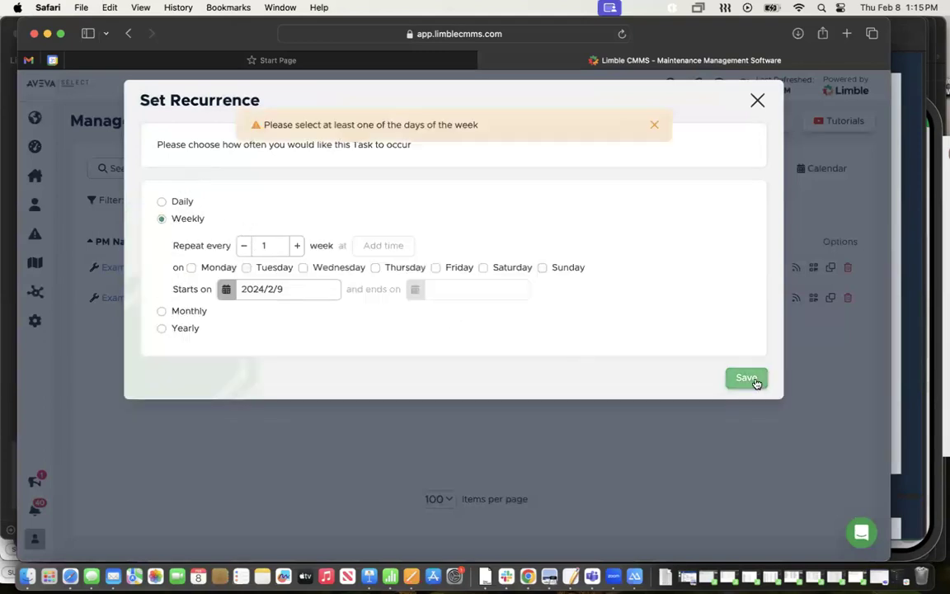
click(247, 268)
click(746, 378)
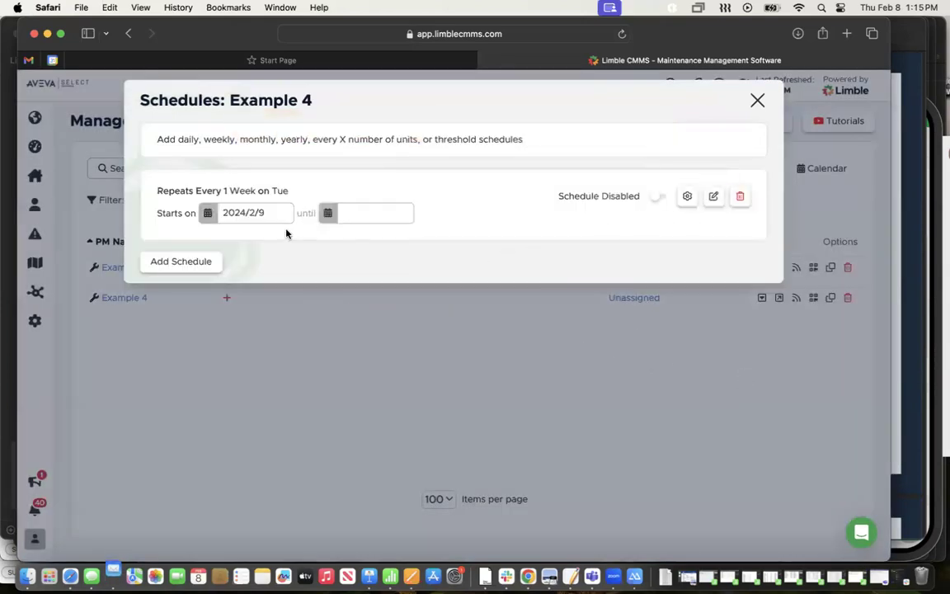
click(688, 197)
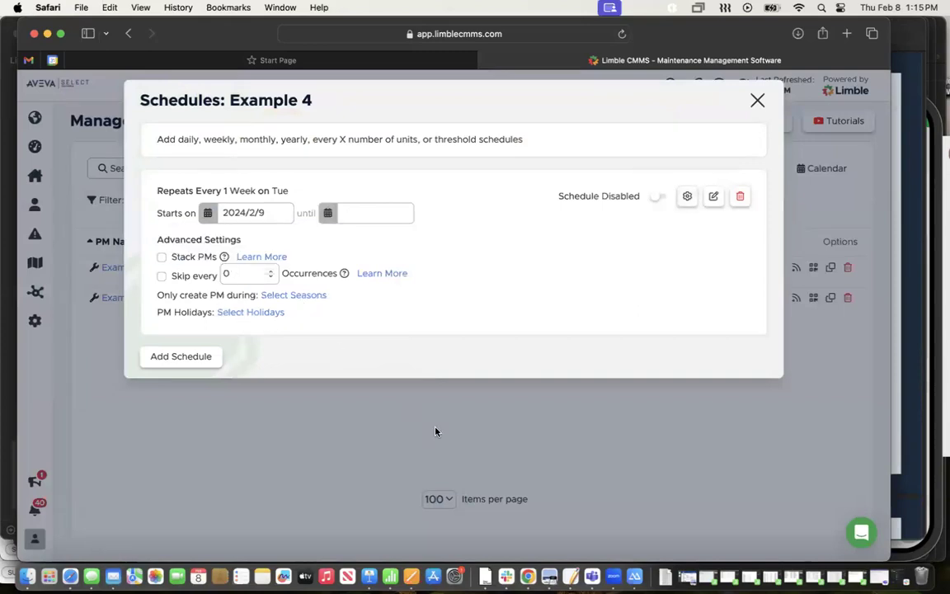
click(382, 438)
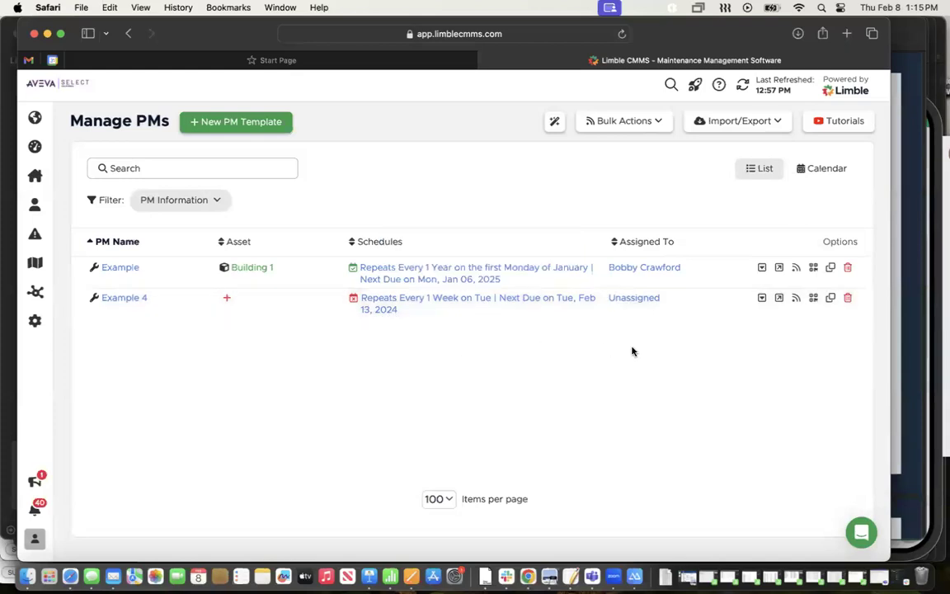
Step: Assign the Example 4 PM template to the first user in the list of users
click(640, 301)
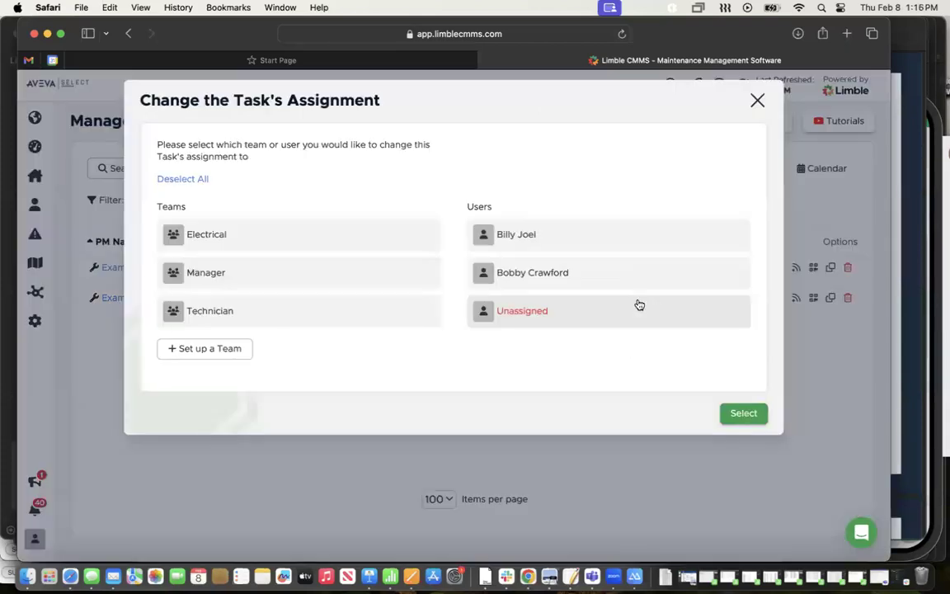
click(546, 245)
click(734, 413)
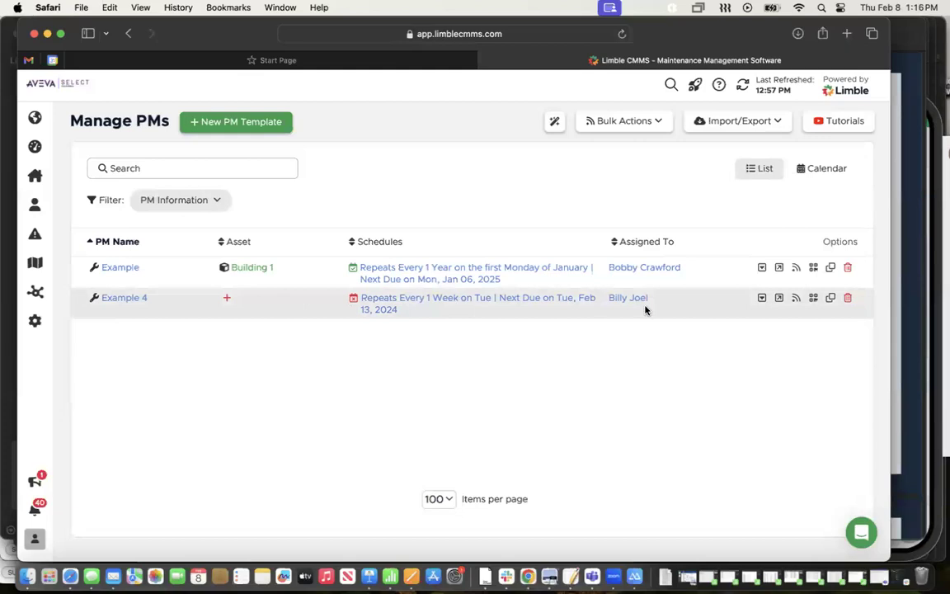
Step: Open the Example 4 template and review its parts, tools and instructions sections
click(118, 302)
scroll(354, 394, down, 3)
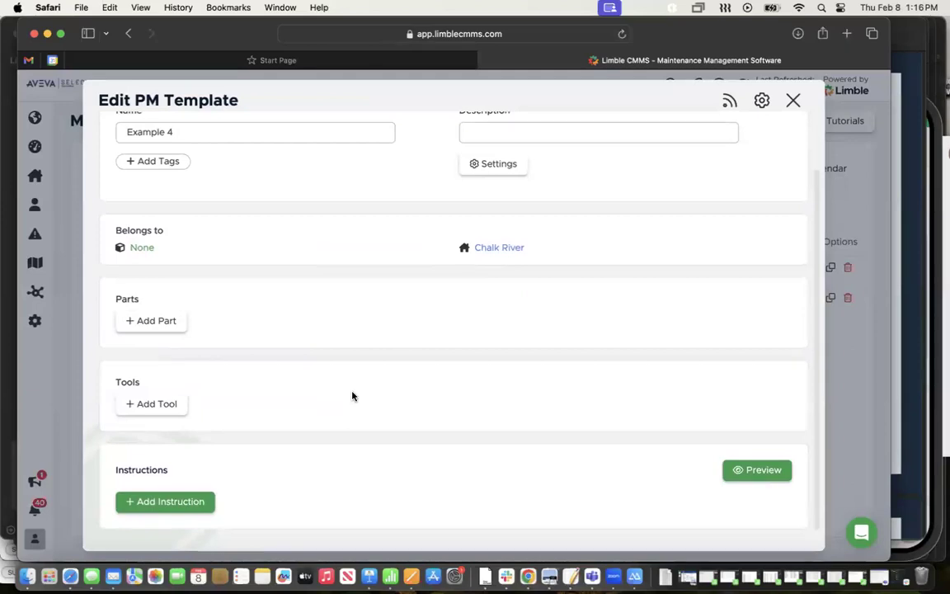
scroll(407, 371, up, 1)
scroll(407, 371, down, 1)
Step: Switch to the slide deck in Preview, show the Reports & Dashboards slide, and return to Safari
click(910, 423)
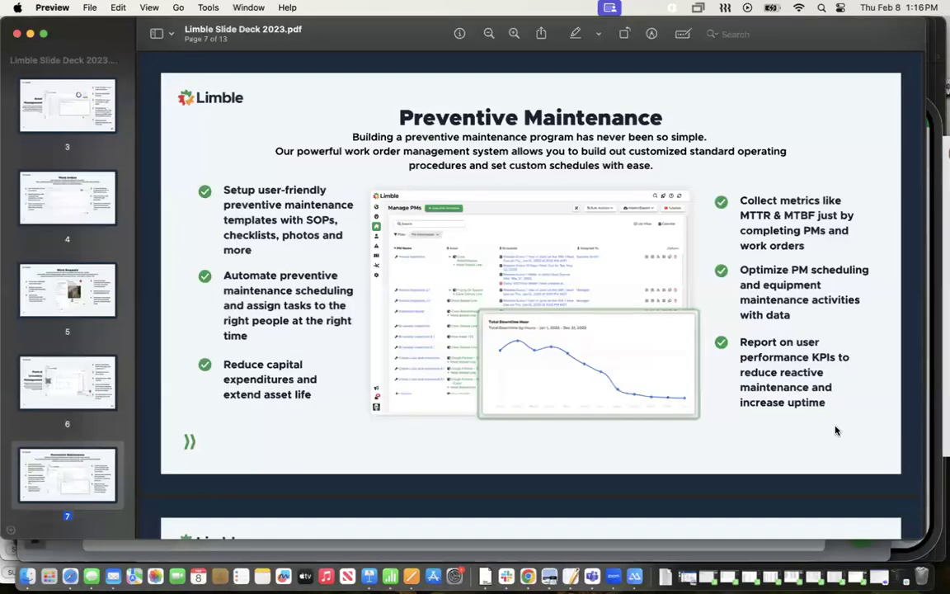
scroll(83, 419, down, 3)
click(82, 457)
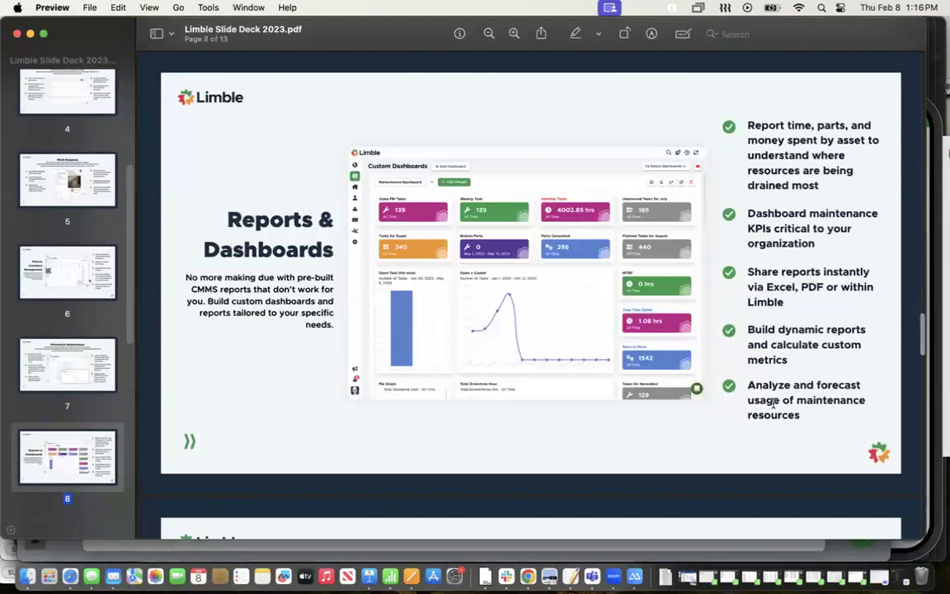
scroll(839, 482, down, 1)
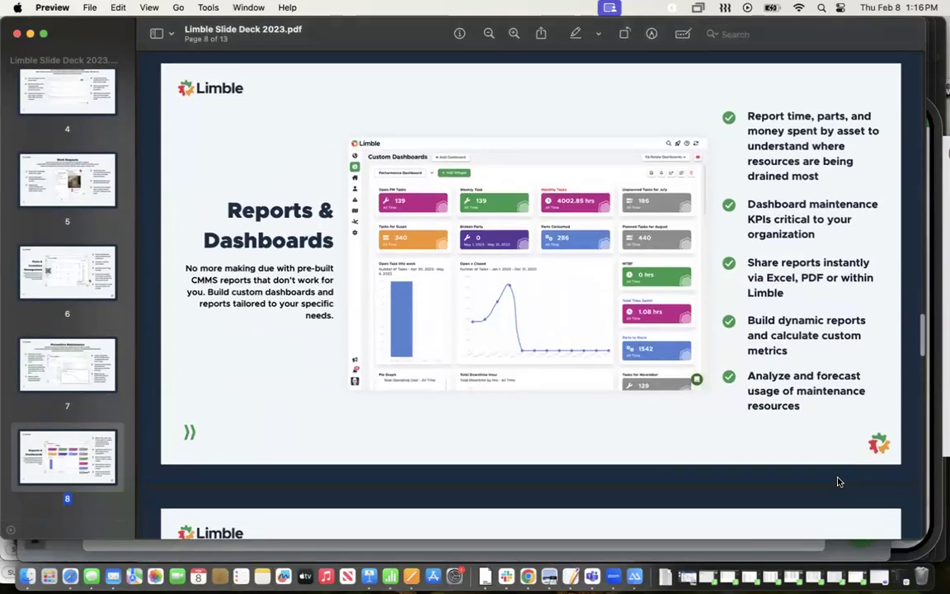
scroll(839, 482, up, 2)
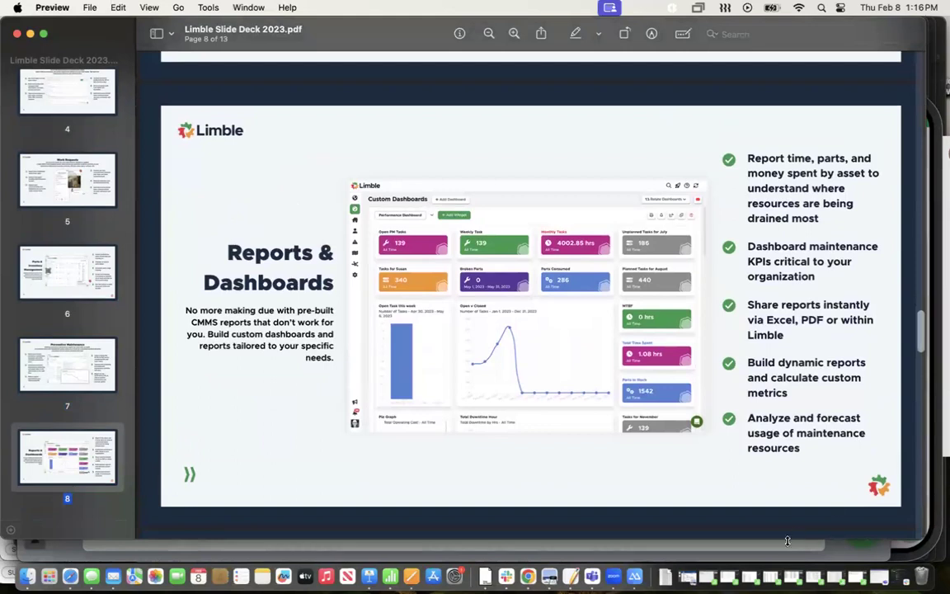
click(70, 575)
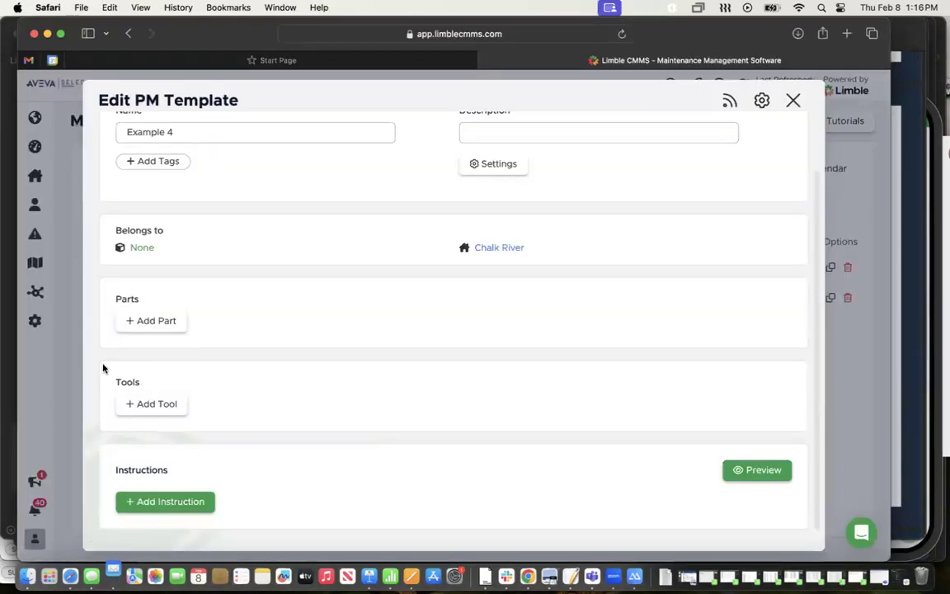
Step: Close the PM template and examine the location statuses and Open Maintenance figures on the Global Dashboard
click(63, 406)
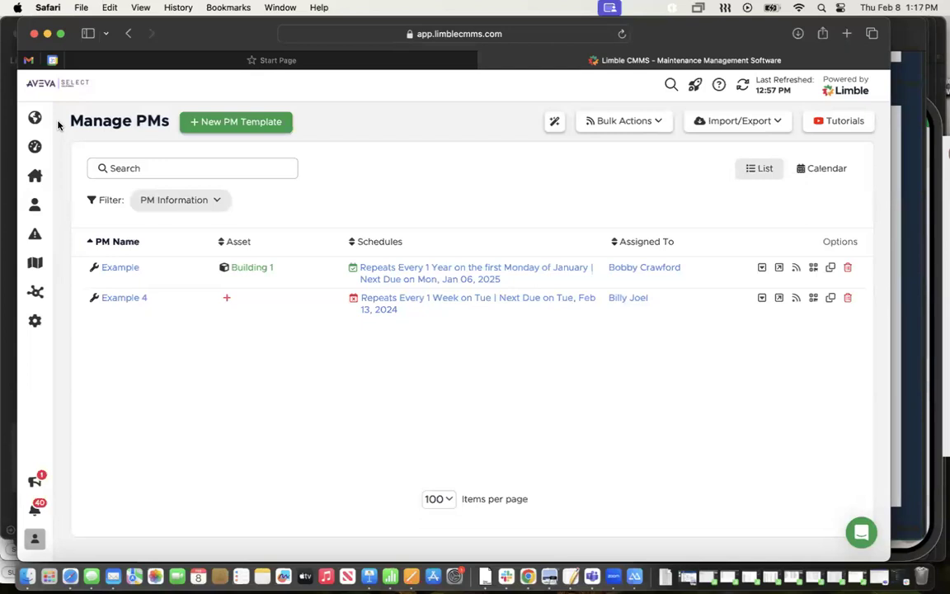
click(35, 120)
scroll(685, 178, down, 2)
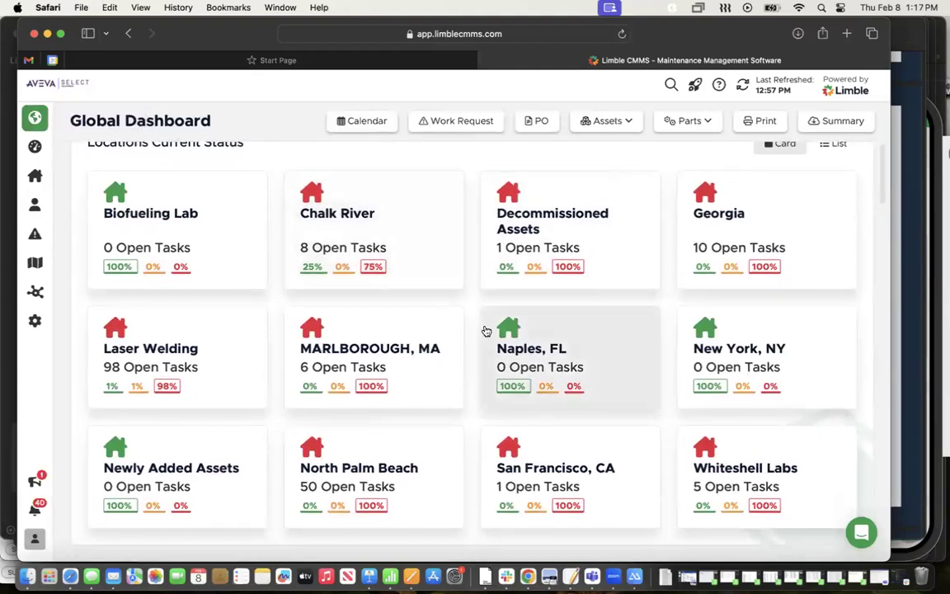
scroll(486, 331, down, 5)
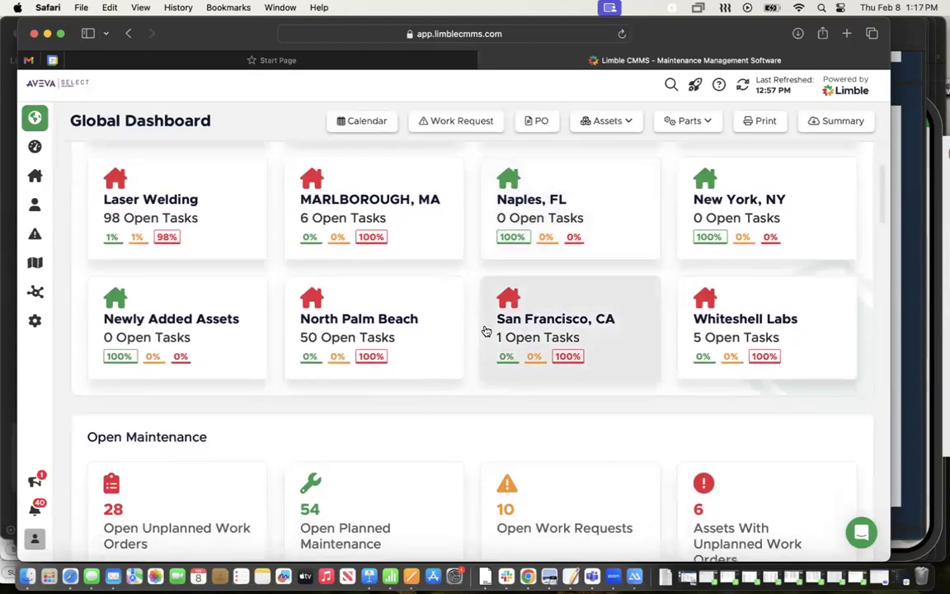
scroll(486, 331, up, 5)
scroll(486, 330, down, 10)
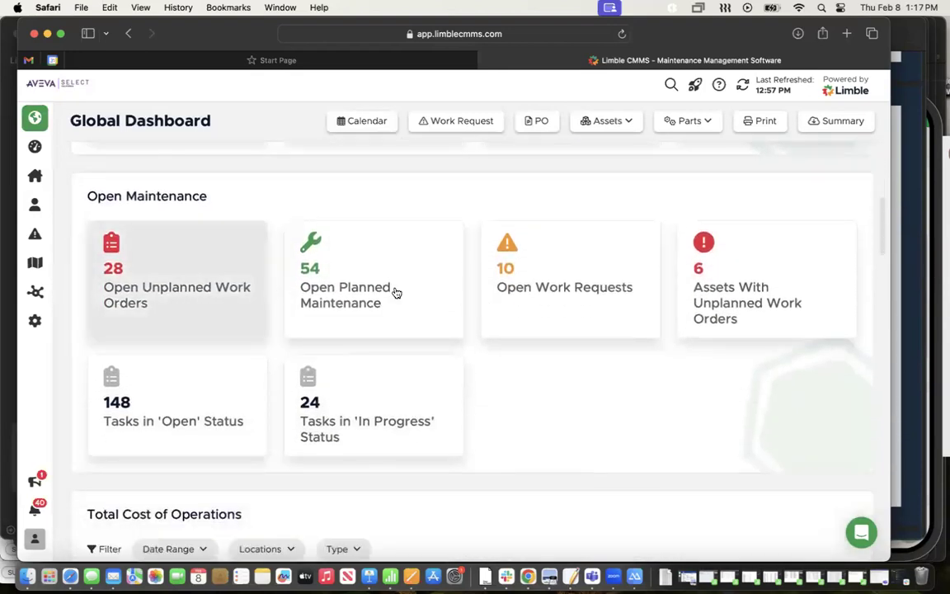
scroll(569, 458, down, 2)
scroll(569, 458, down, 3)
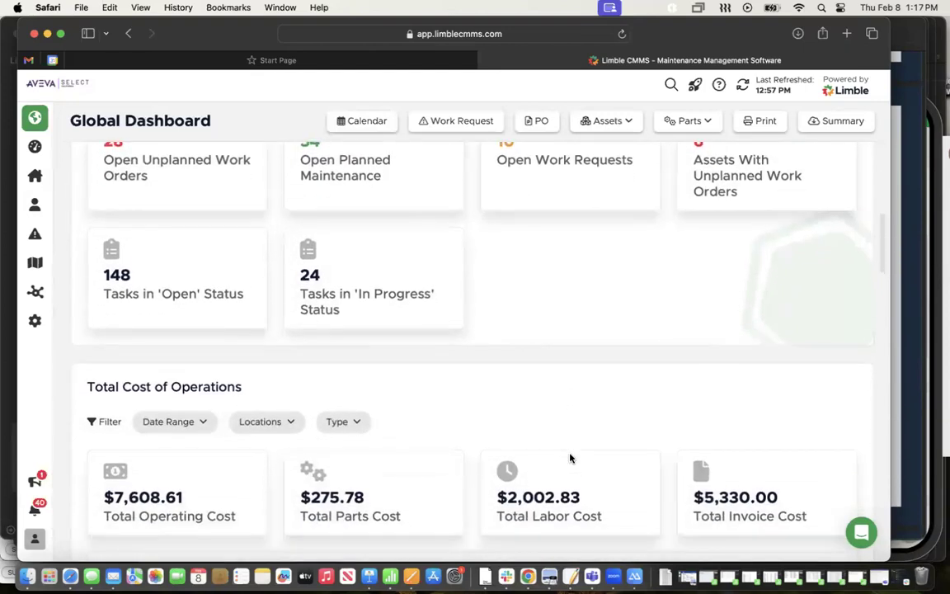
Step: Examine the Total Cost of Operations section, including operating costs over time, cost by location and assets by cost
scroll(671, 480, down, 7)
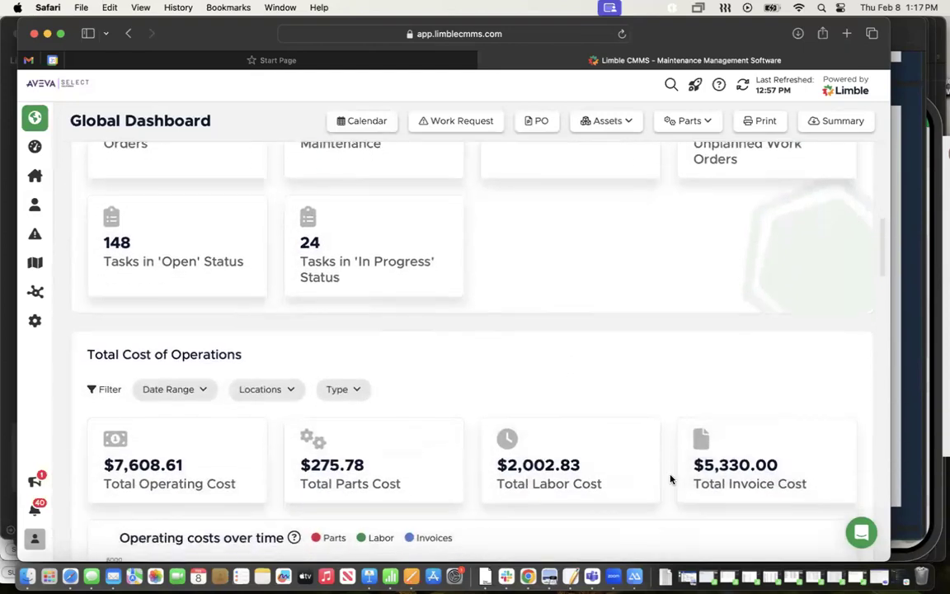
scroll(671, 479, down, 1)
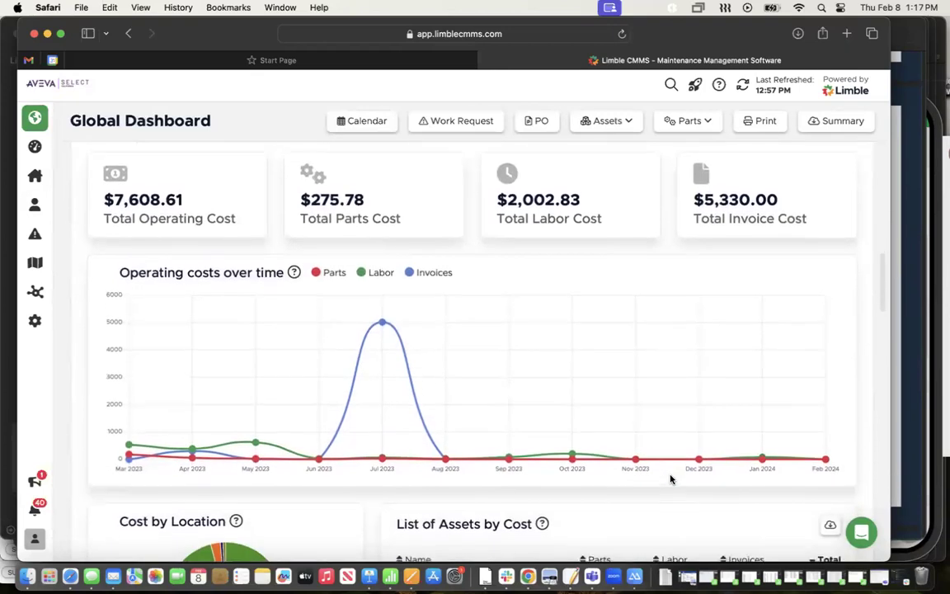
scroll(670, 479, down, 2)
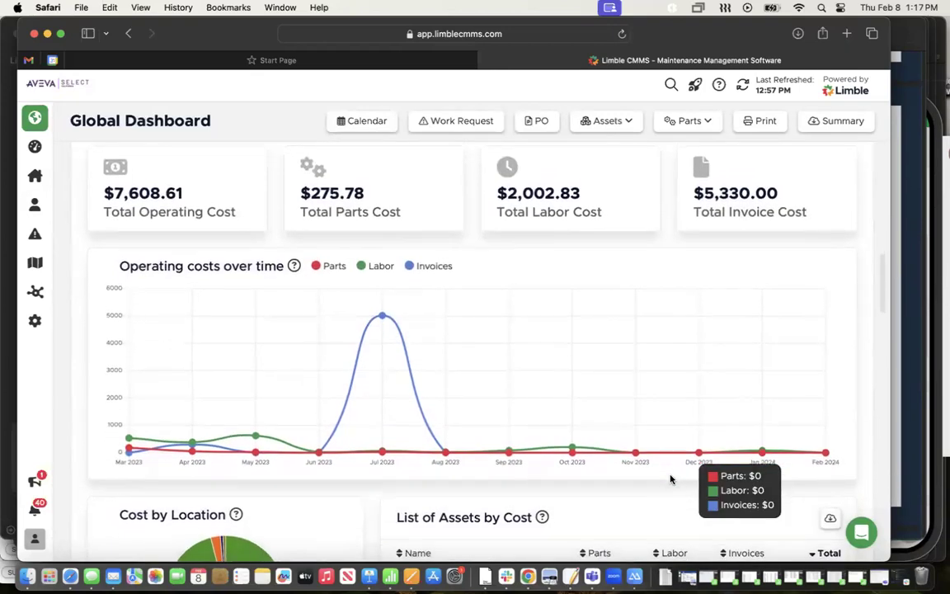
scroll(671, 480, down, 3)
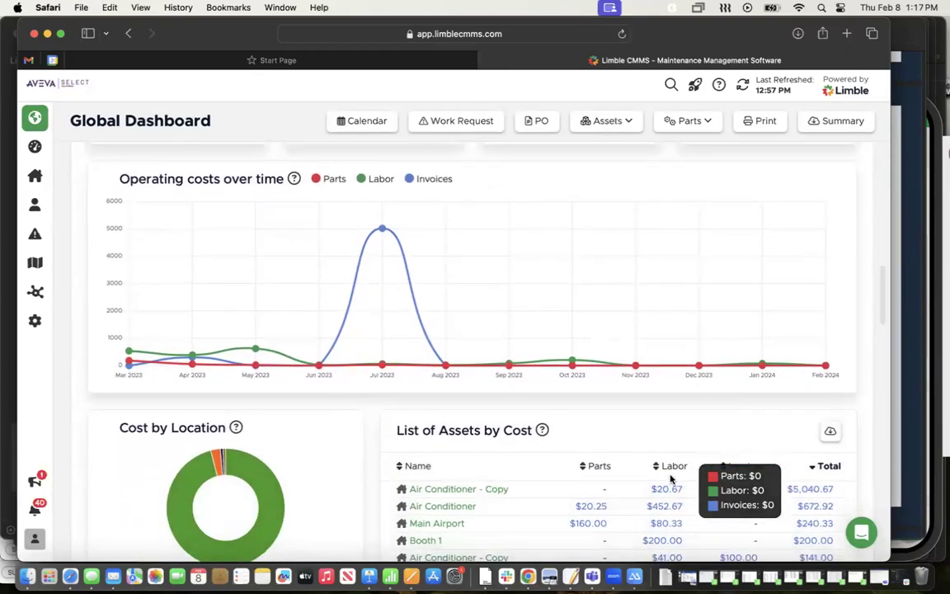
scroll(522, 476, down, 2)
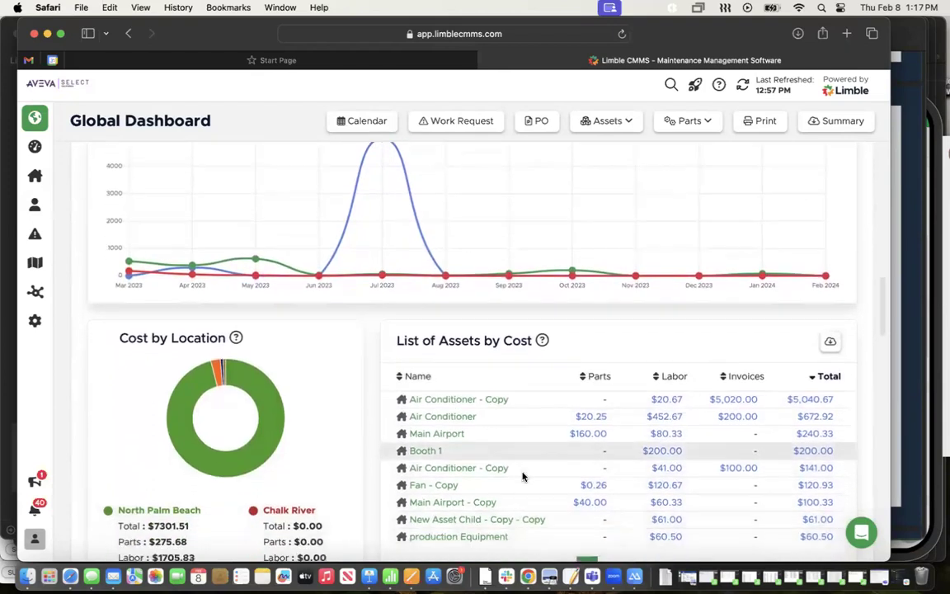
scroll(522, 476, down, 5)
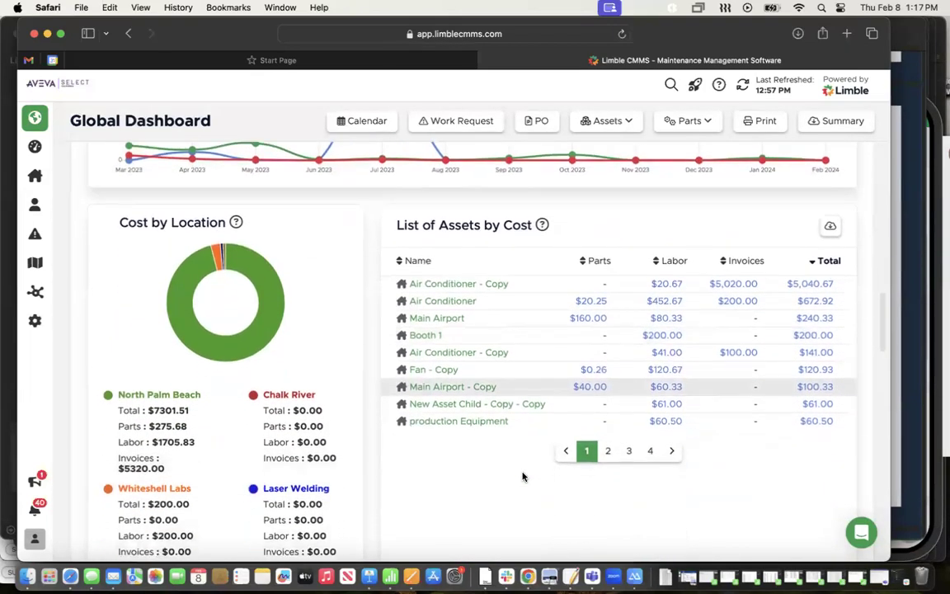
scroll(522, 476, down, 10)
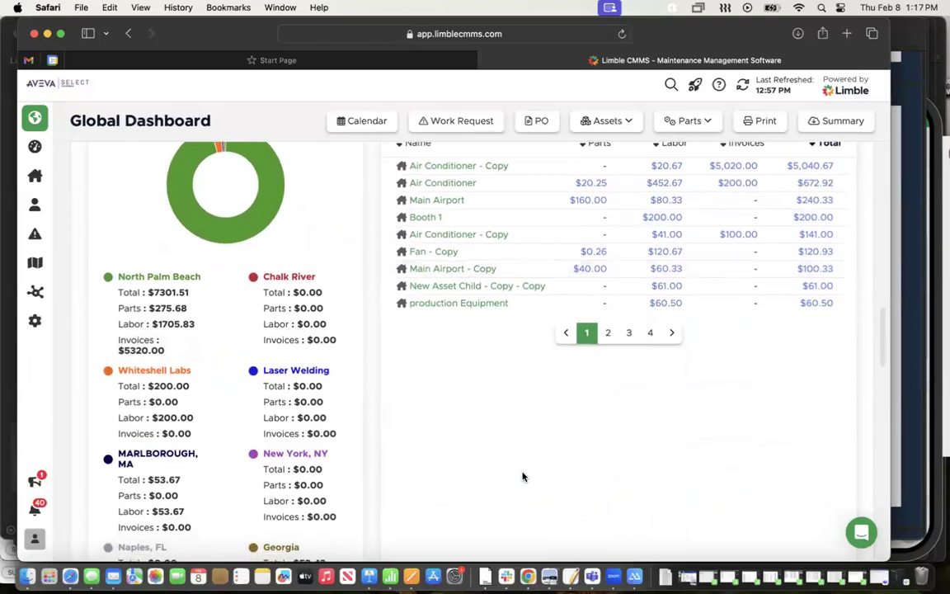
Step: Review the Maintenance Performance metrics and the Planned vs Unplanned Maintenance chart on the Global Dashboard
scroll(523, 476, down, 2)
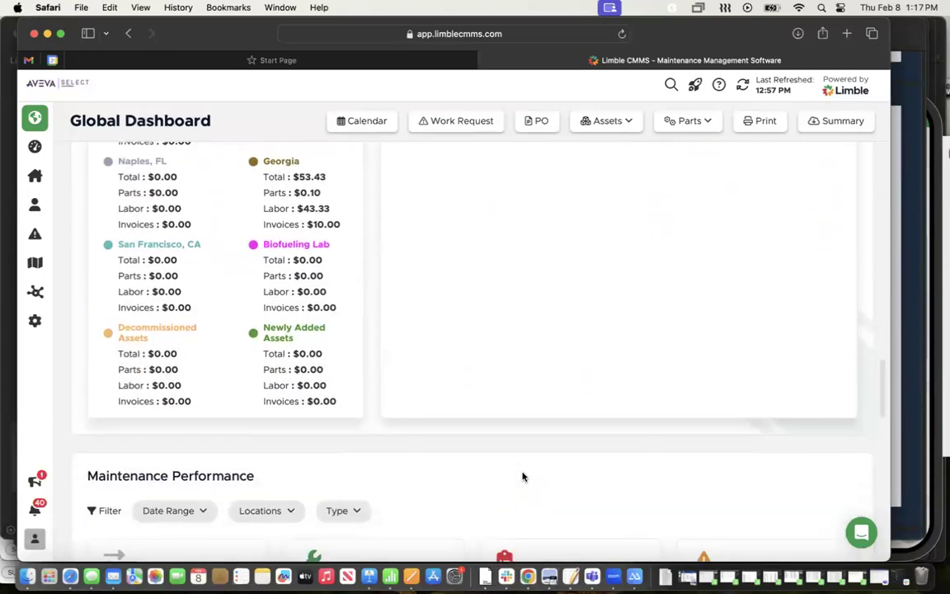
scroll(522, 476, down, 10)
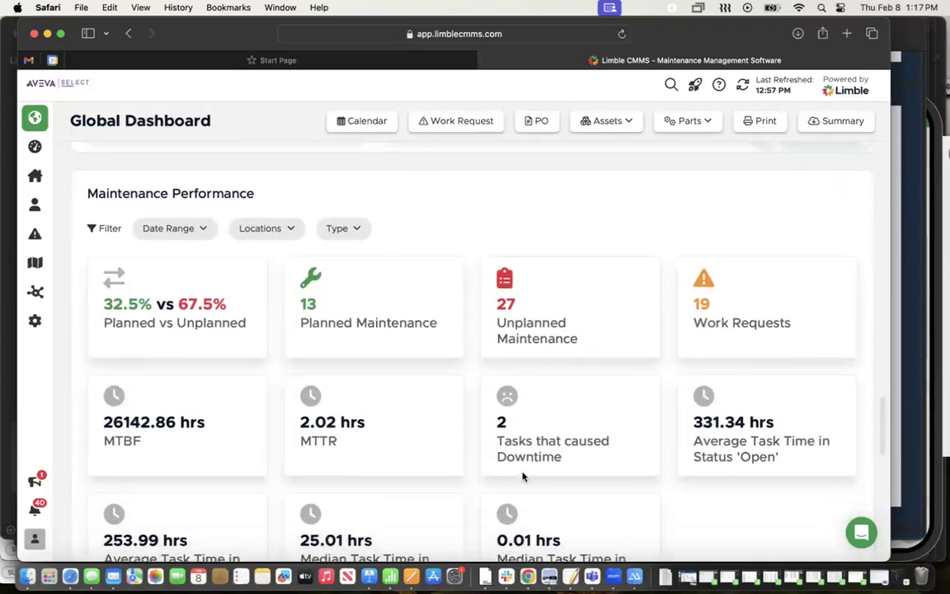
scroll(522, 476, down, 6)
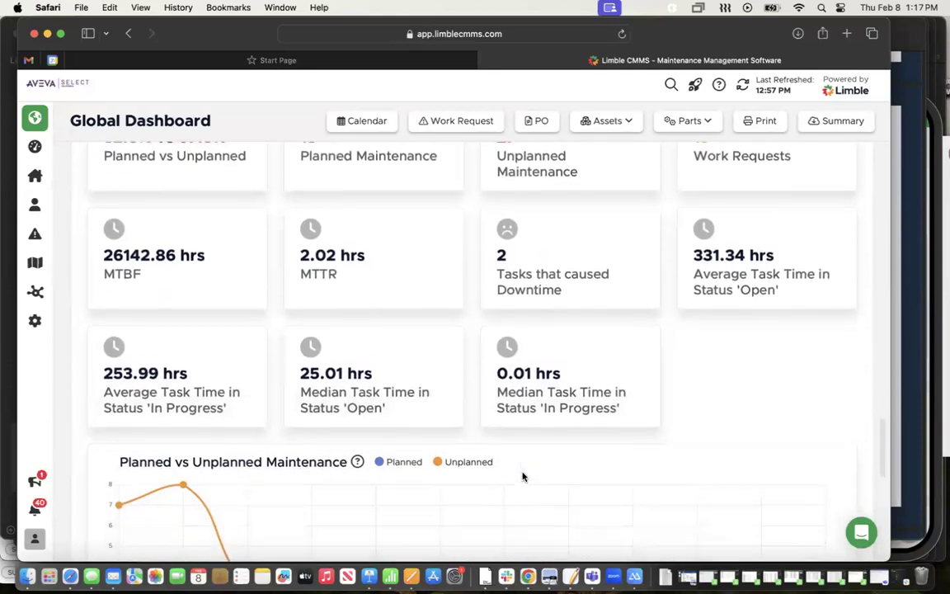
scroll(523, 476, down, 6)
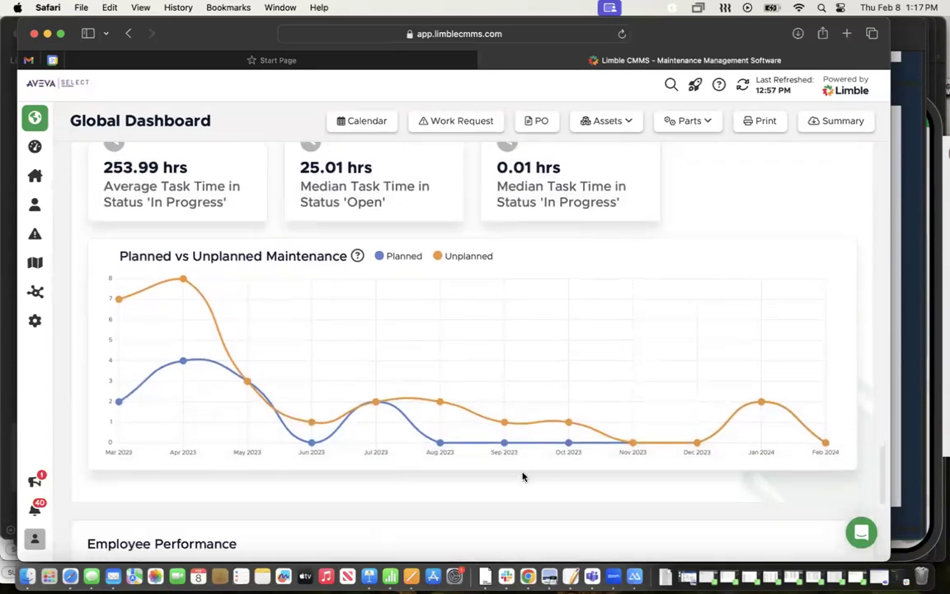
Step: Review the Employee Performance section on the Global Dashboard and look through its On-time Work Orders and PMs list
scroll(523, 476, down, 6)
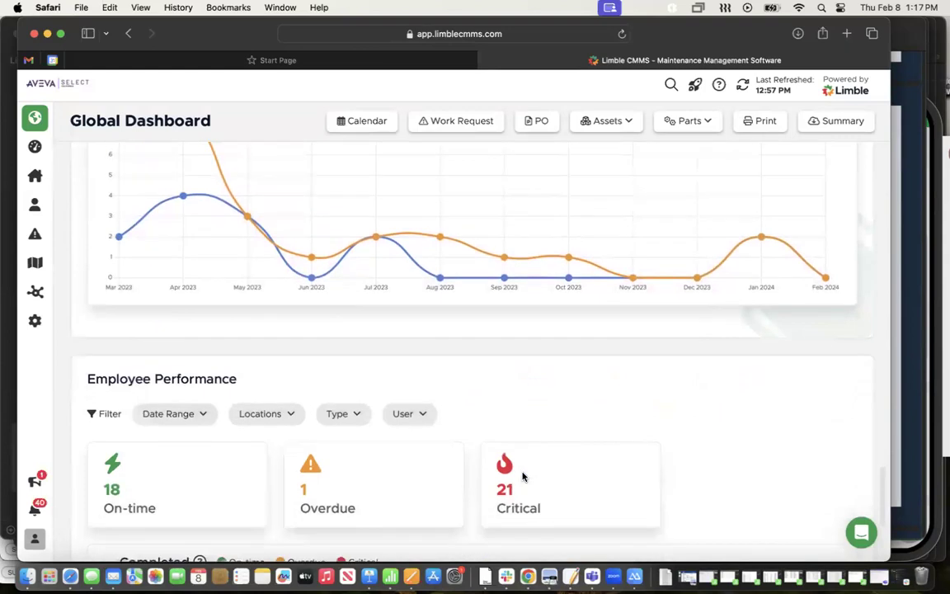
scroll(522, 476, down, 3)
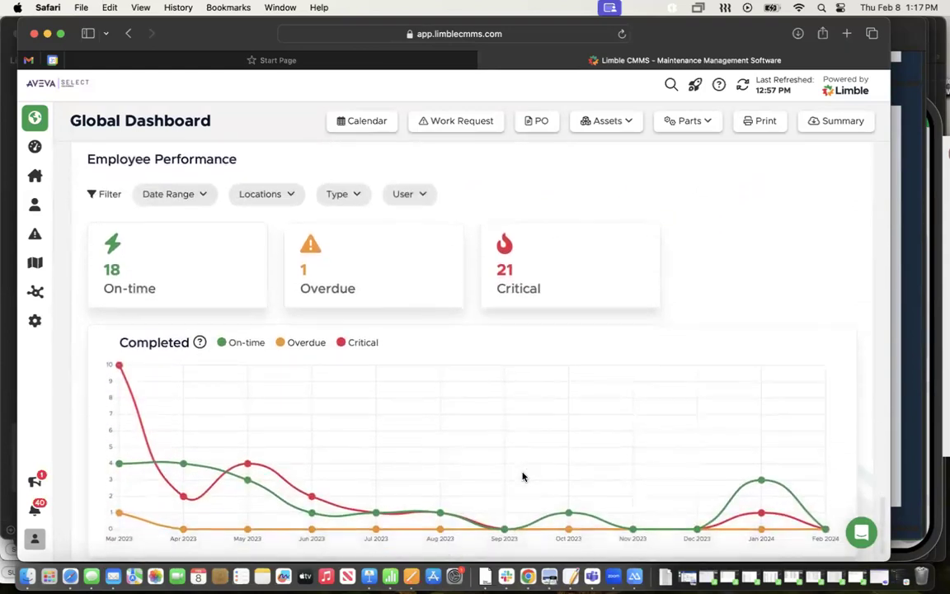
scroll(221, 225, up, 1)
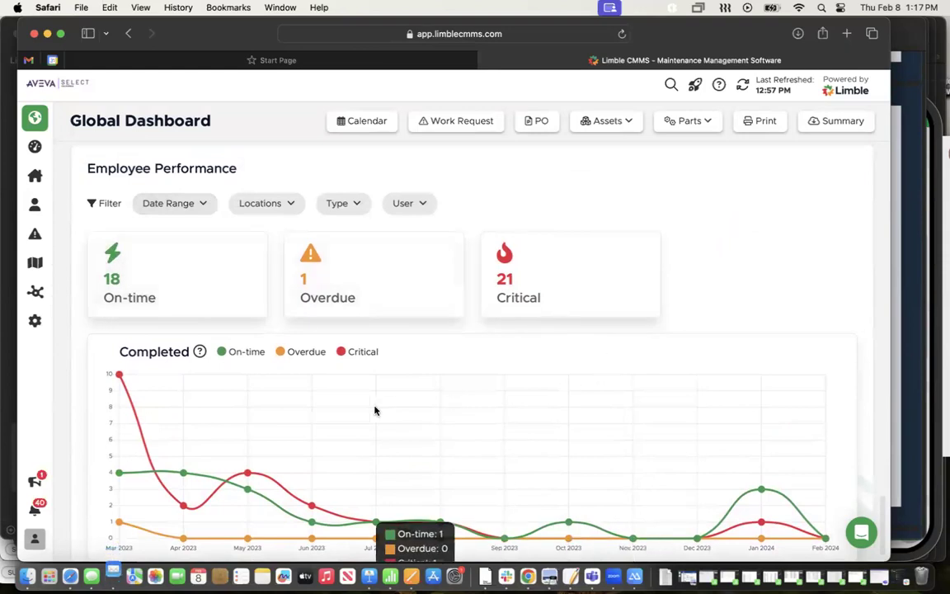
click(157, 267)
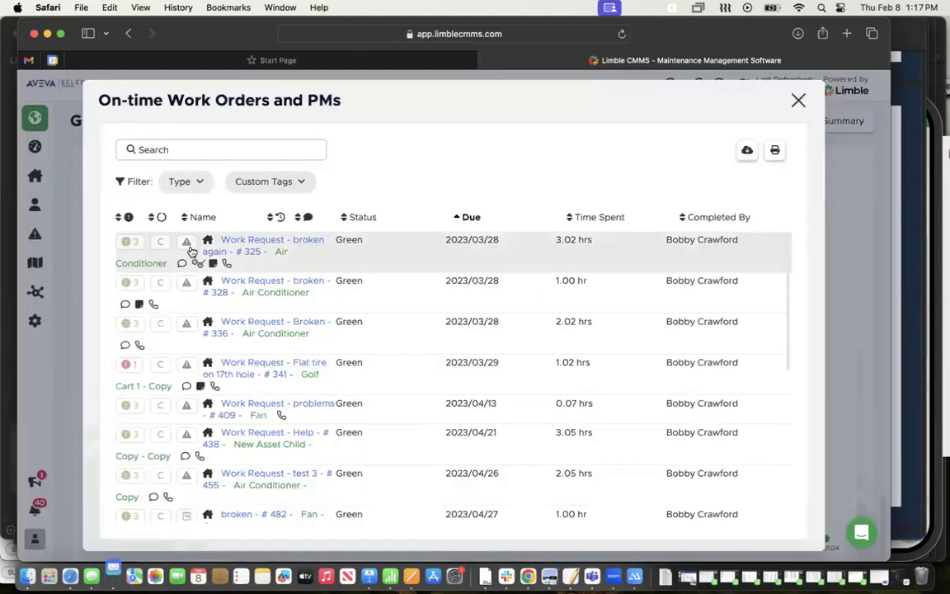
scroll(297, 384, down, 1)
scroll(697, 316, up, 1)
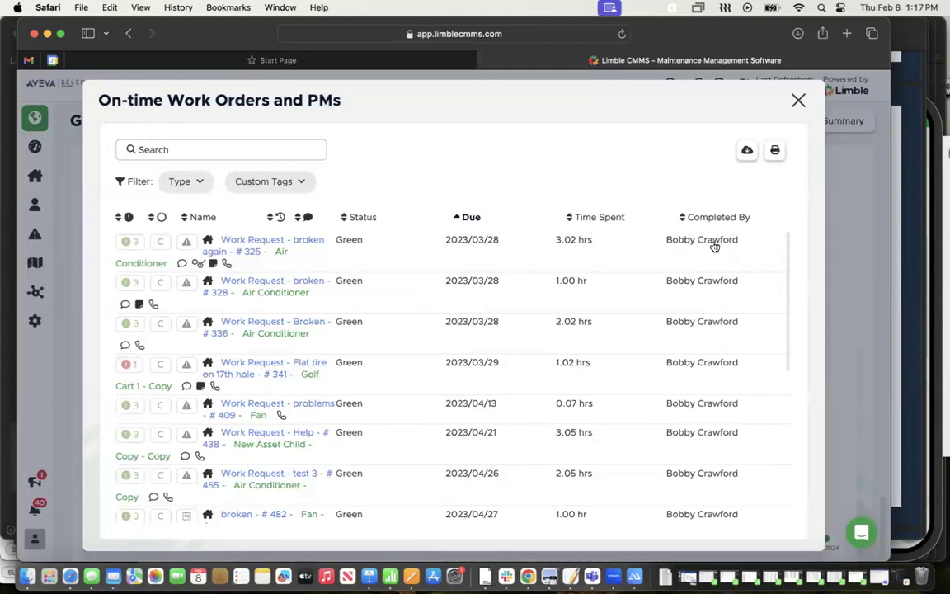
scroll(726, 458, down, 1)
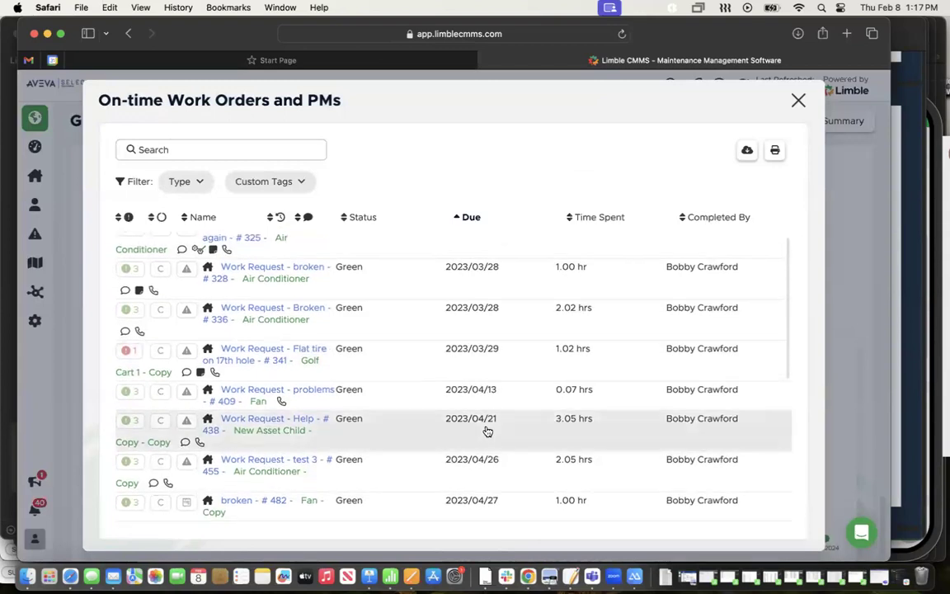
scroll(486, 432, down, 5)
Step: Open the completed Operator Rounds Example task #637, examine its summary, instructions and comments, and close it
click(258, 495)
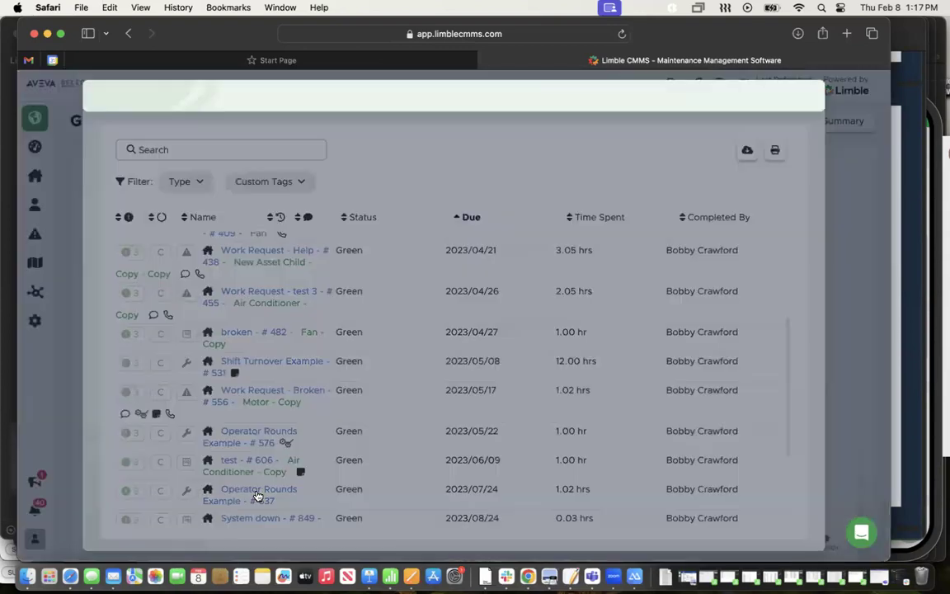
scroll(492, 466, down, 4)
scroll(493, 468, down, 3)
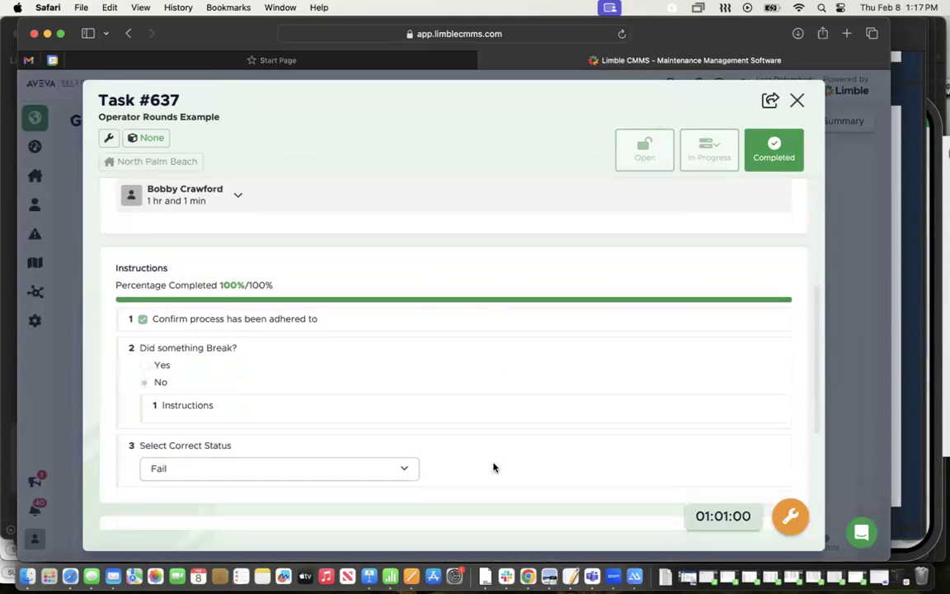
scroll(493, 468, up, 8)
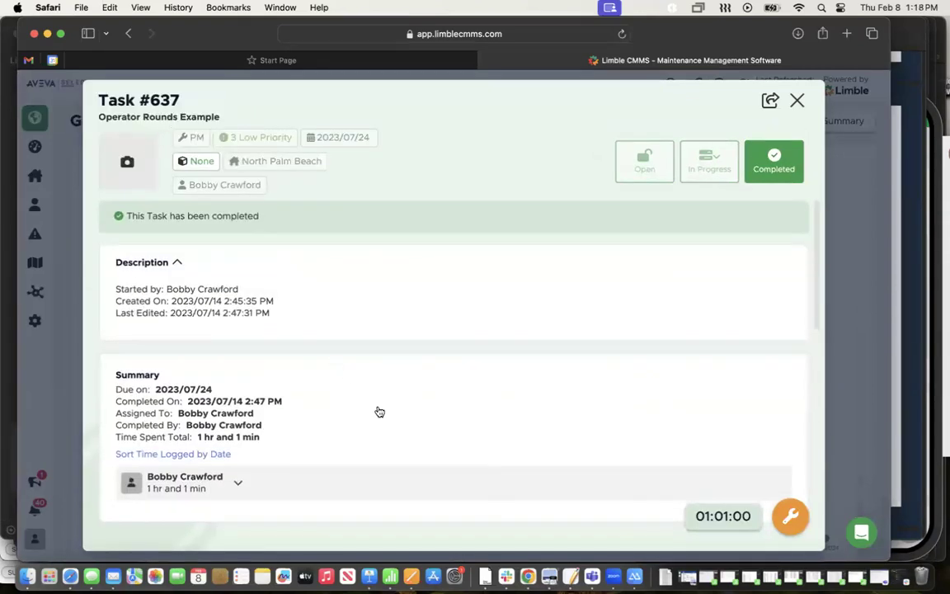
scroll(380, 412, down, 5)
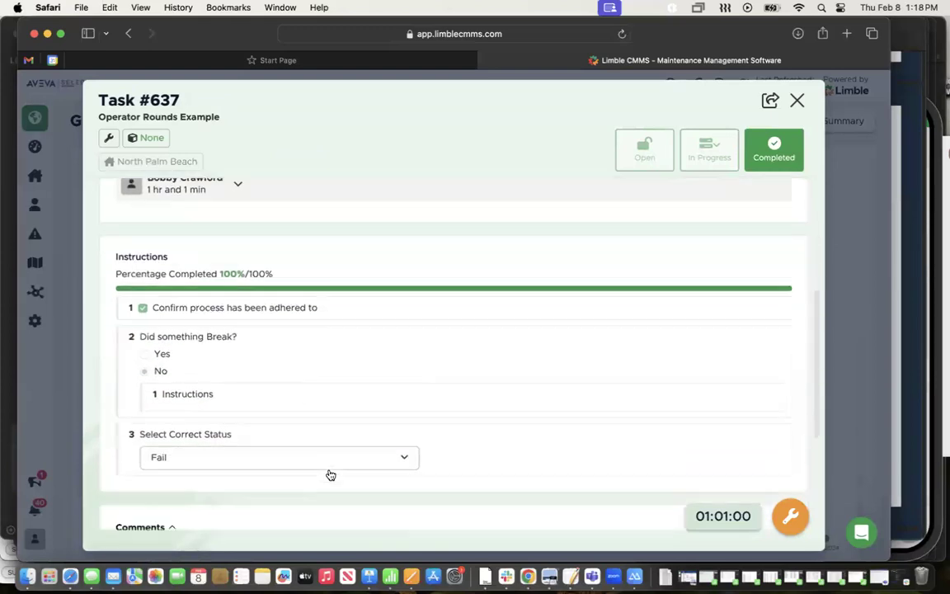
scroll(330, 475, down, 5)
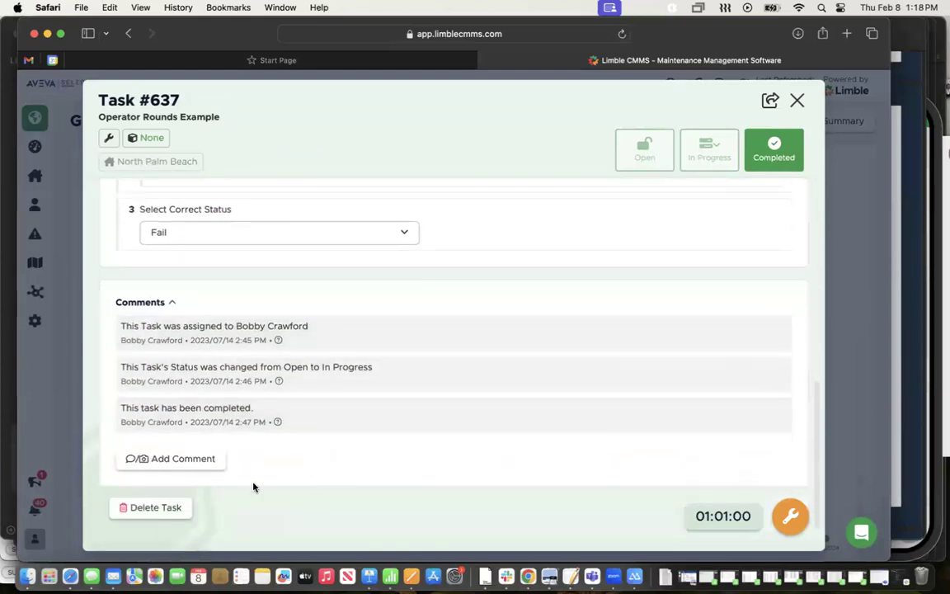
scroll(284, 351, up, 5)
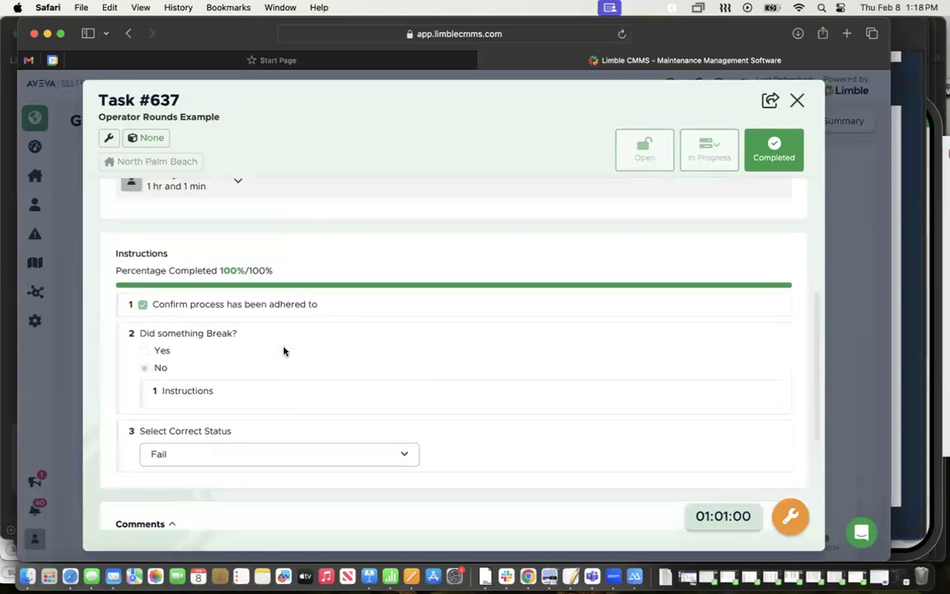
scroll(284, 351, up, 3)
click(843, 368)
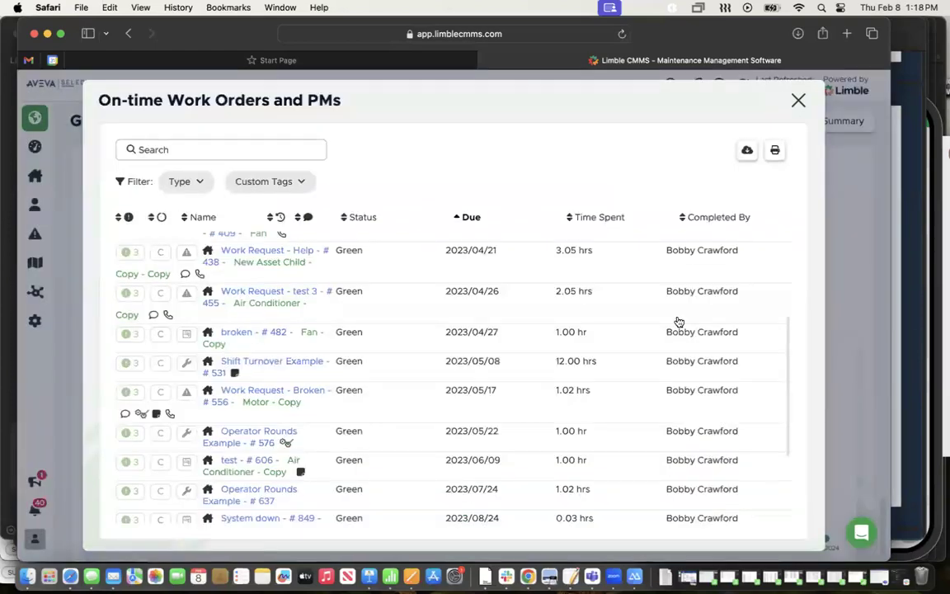
Step: Close the On-time Work Orders and PMs list and look back over the dashboard's performance, cost and Open Maintenance sections
click(856, 350)
scroll(697, 361, up, 8)
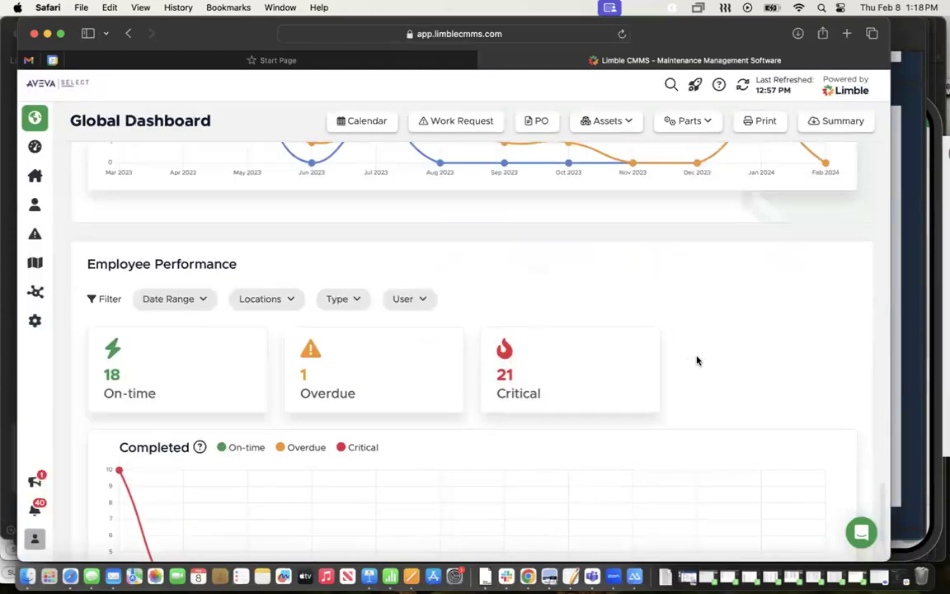
scroll(697, 361, up, 5)
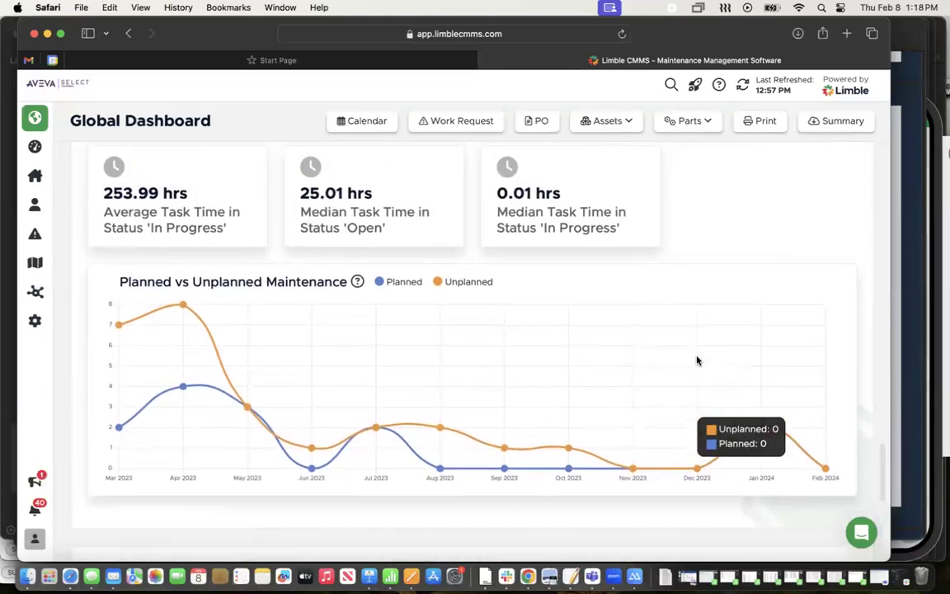
scroll(697, 360, up, 4)
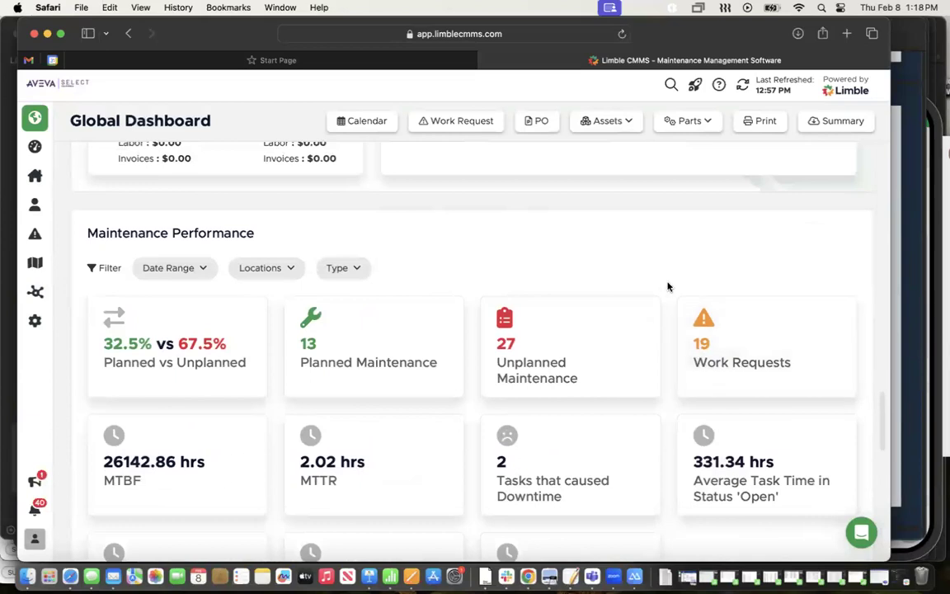
scroll(668, 286, up, 6)
scroll(668, 286, up, 6)
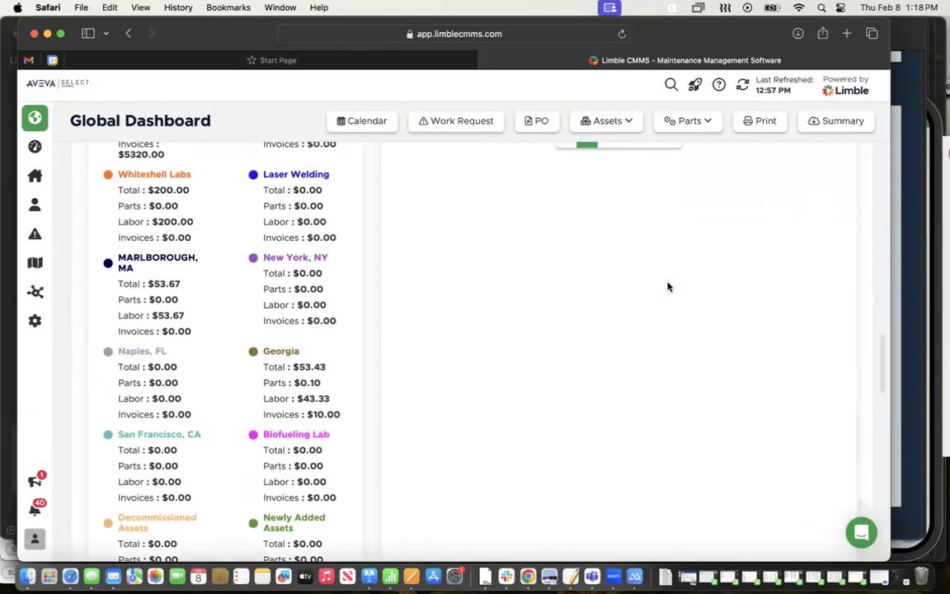
scroll(669, 287, up, 2)
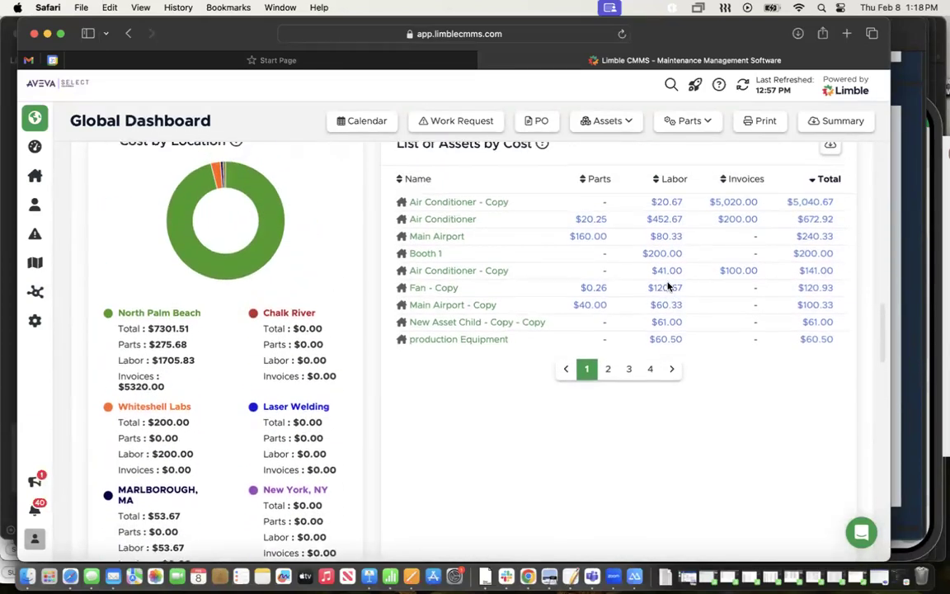
scroll(668, 286, up, 10)
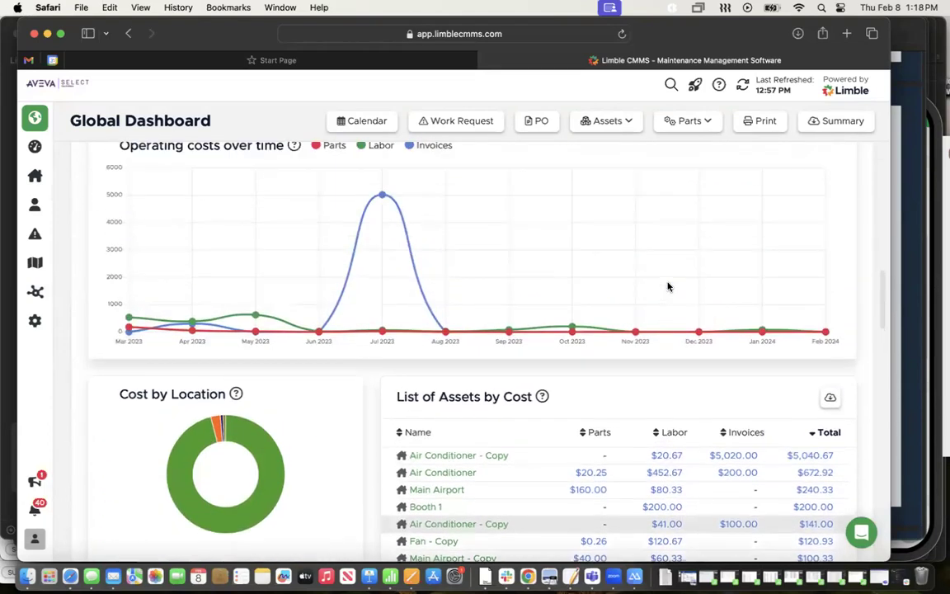
scroll(668, 286, up, 6)
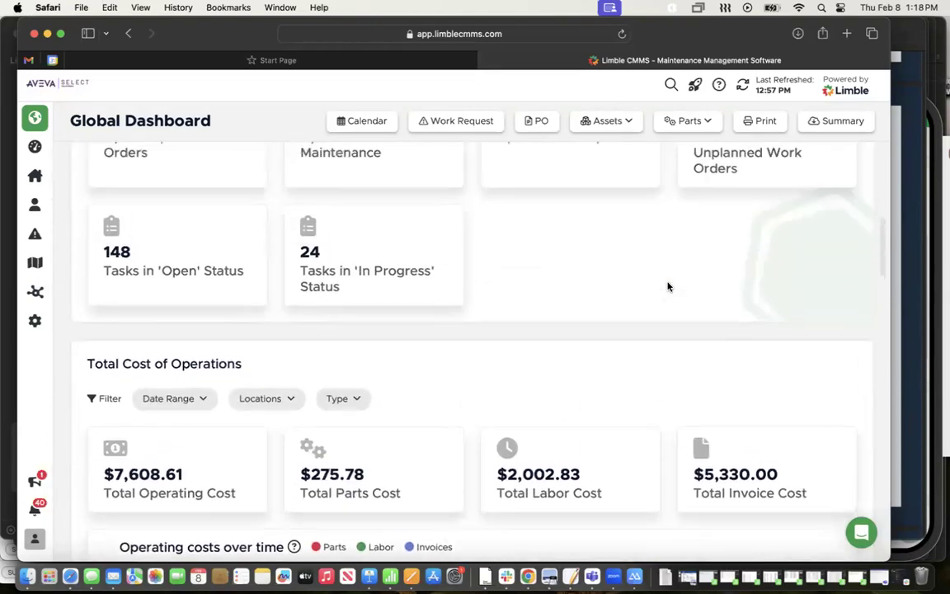
scroll(669, 286, up, 2)
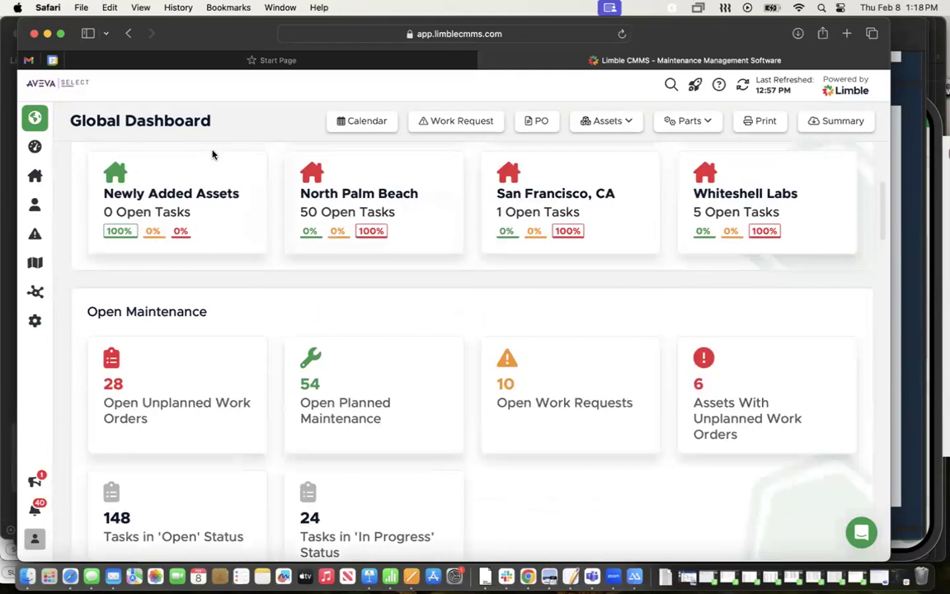
Step: Go to Custom Dashboards, view the tutorial resources for custom dashboards, and close them
click(34, 148)
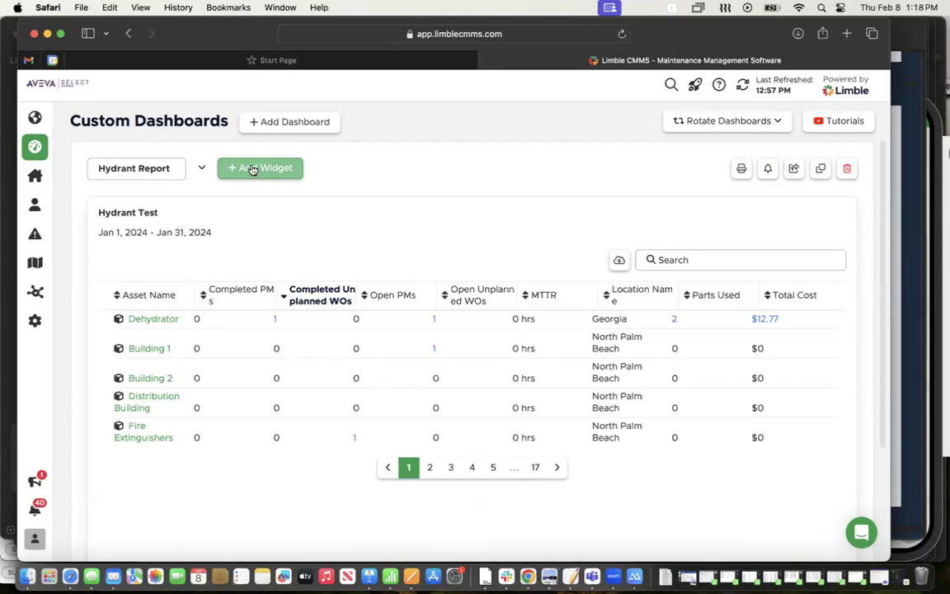
click(834, 122)
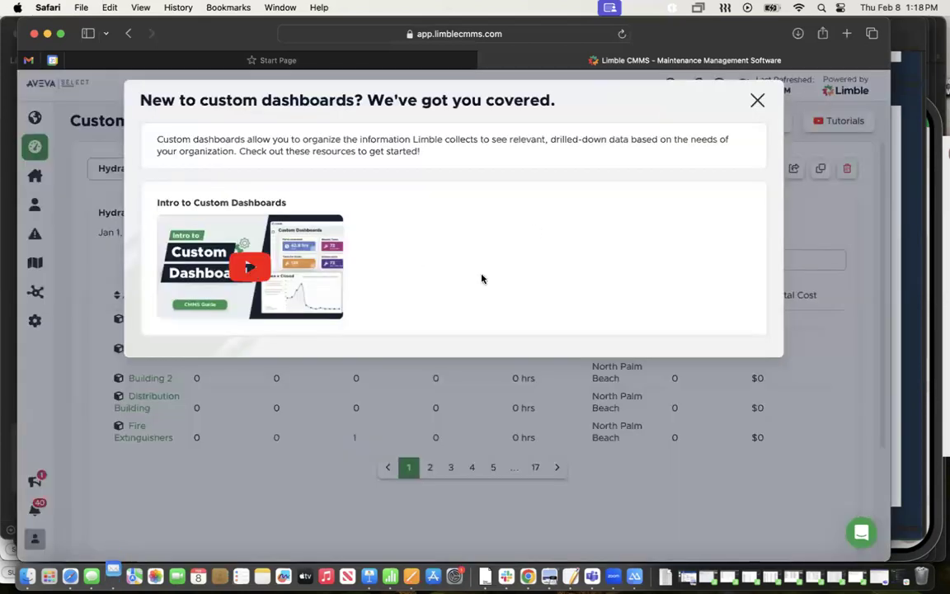
click(757, 102)
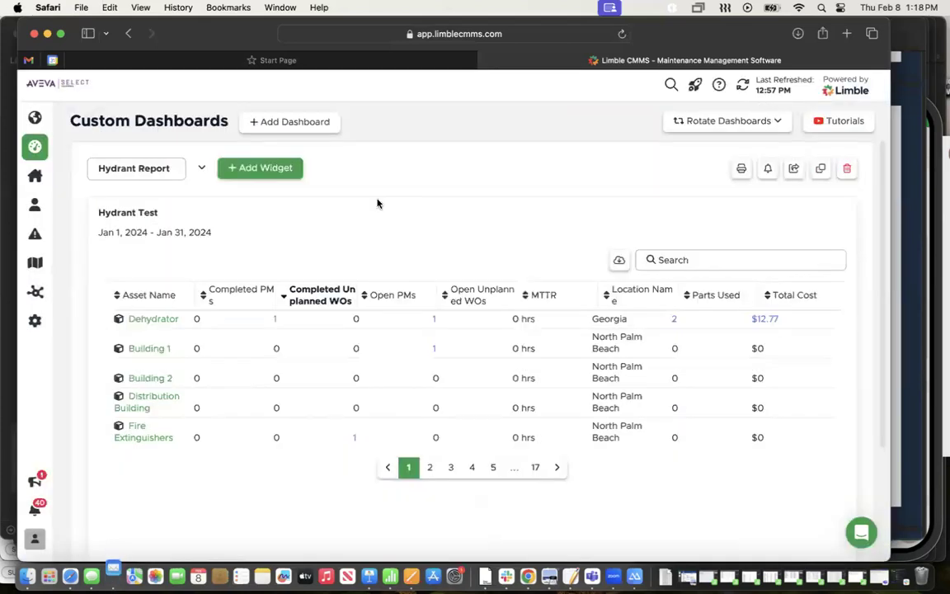
Step: Start a new widget on the Hydrant Report dashboard for Tasks that are Unplanned WOs with a status of Completed
click(258, 169)
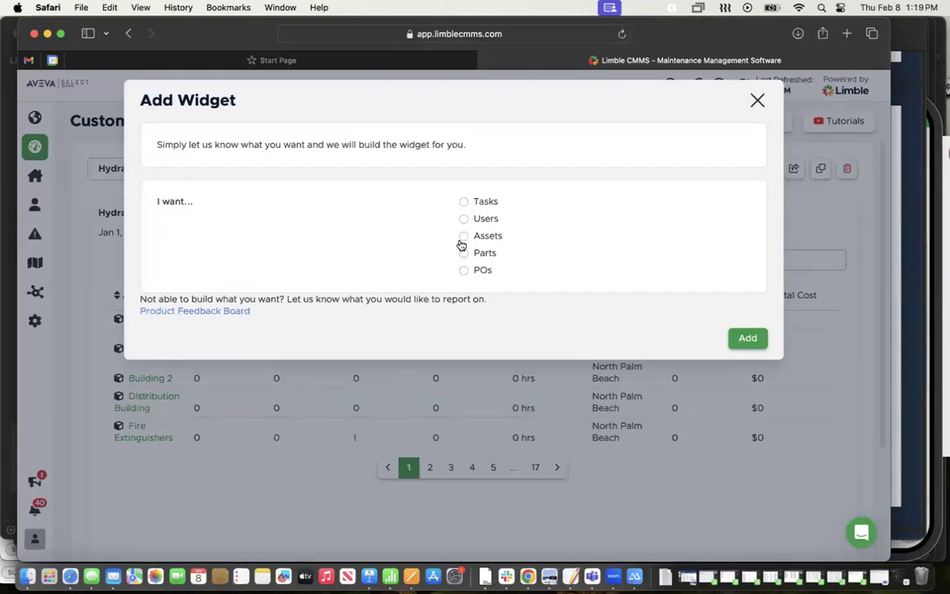
click(465, 203)
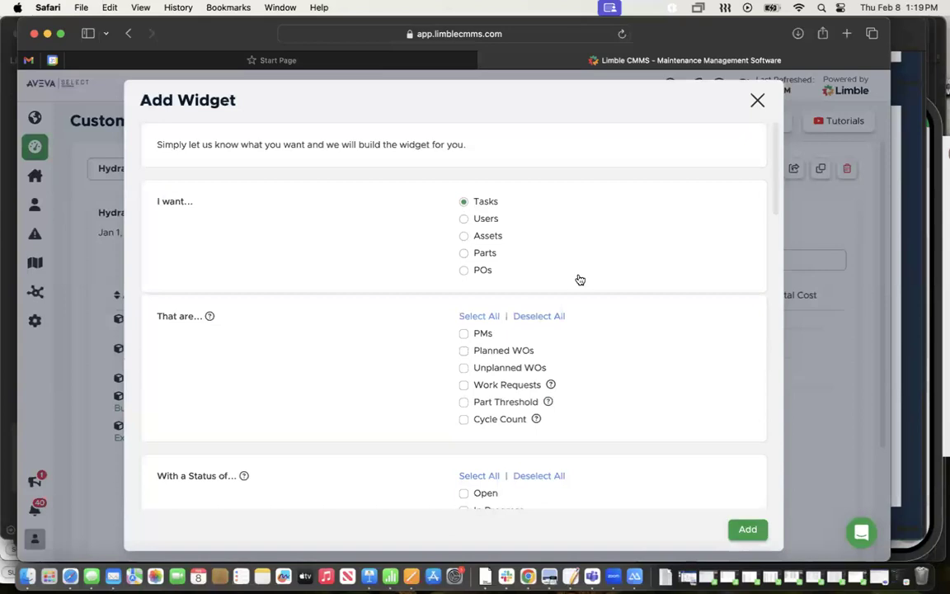
scroll(577, 278, down, 2)
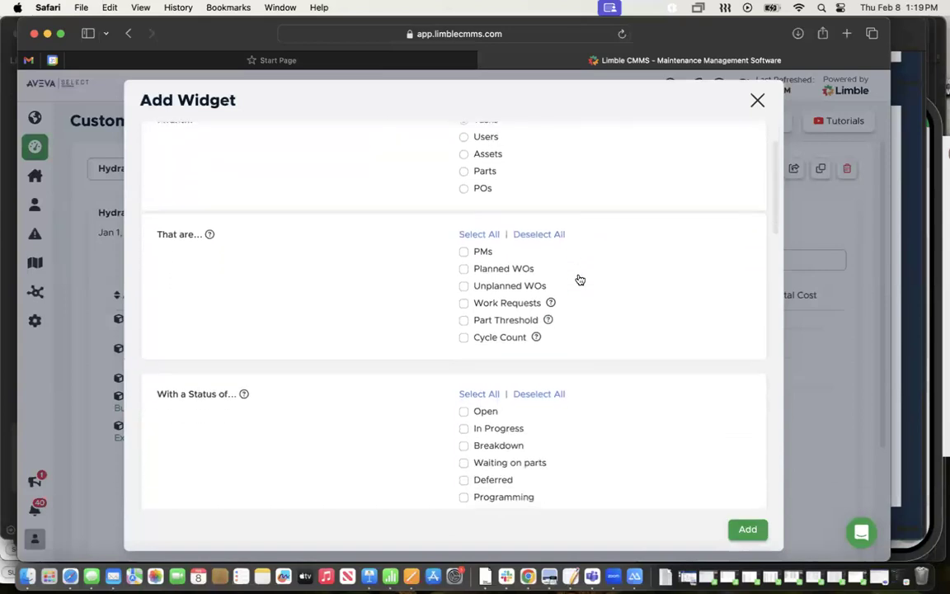
click(464, 286)
scroll(611, 367, down, 3)
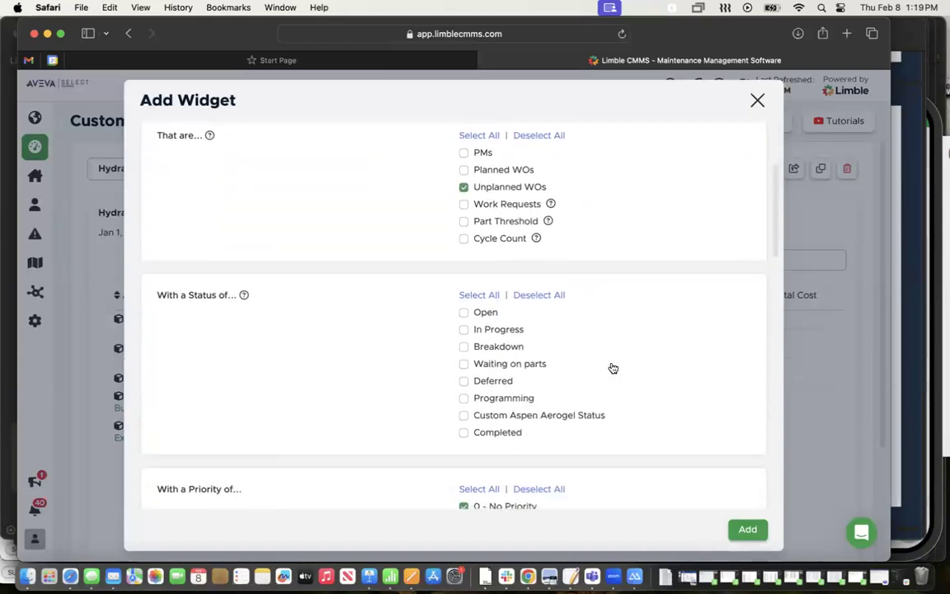
click(463, 434)
Step: Limit the widget's tasks to a Created date in Last Week
scroll(647, 377, down, 2)
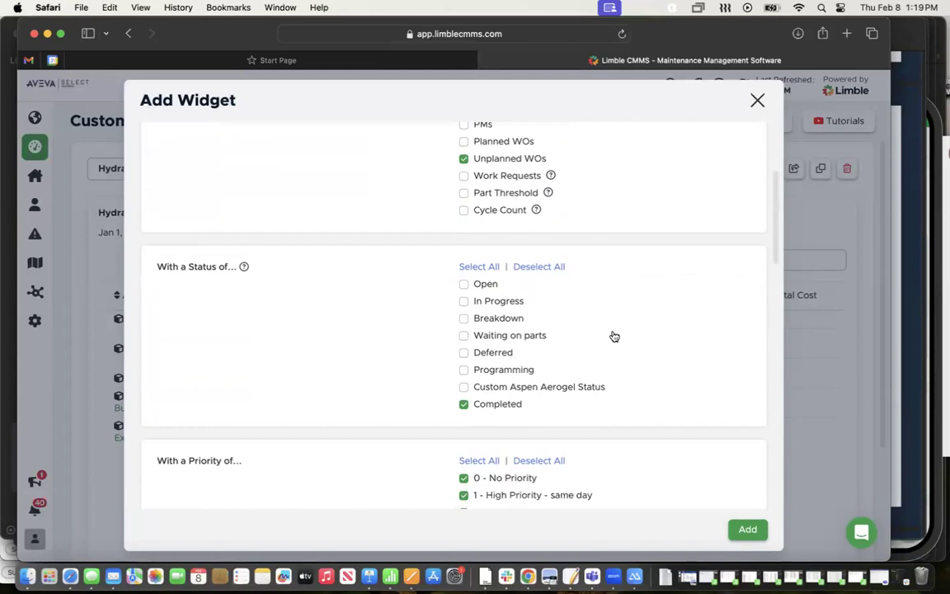
scroll(613, 335, down, 4)
scroll(615, 337, down, 8)
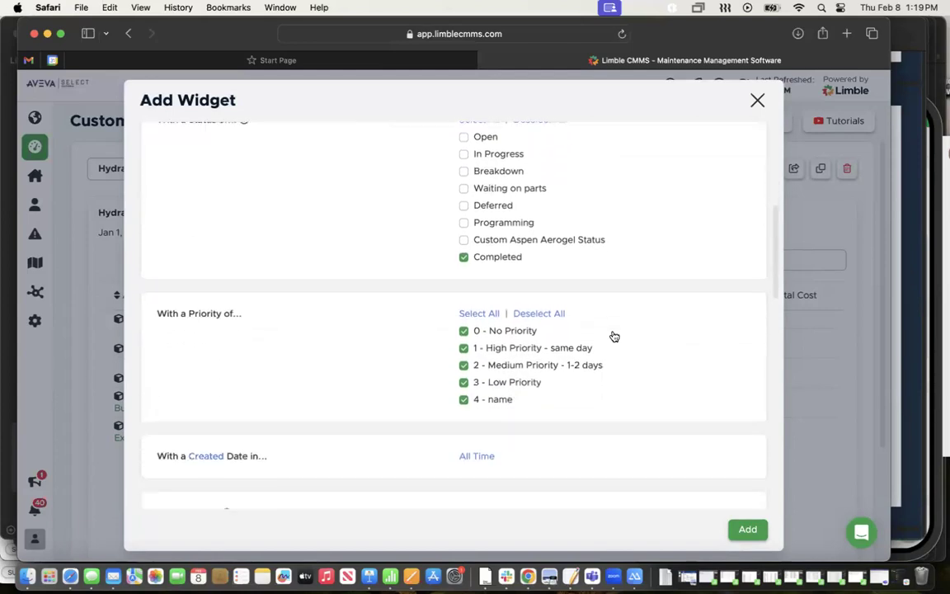
click(471, 321)
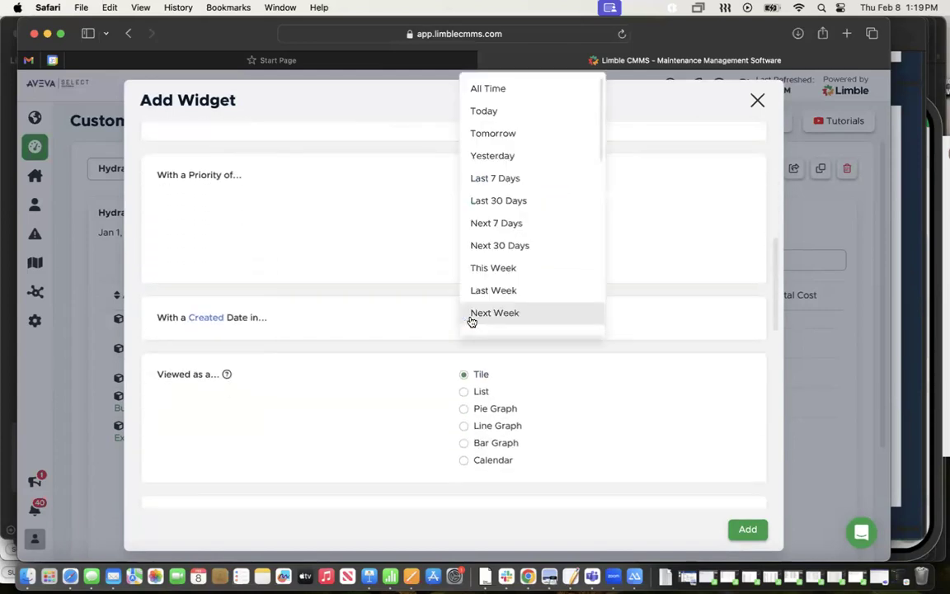
click(509, 293)
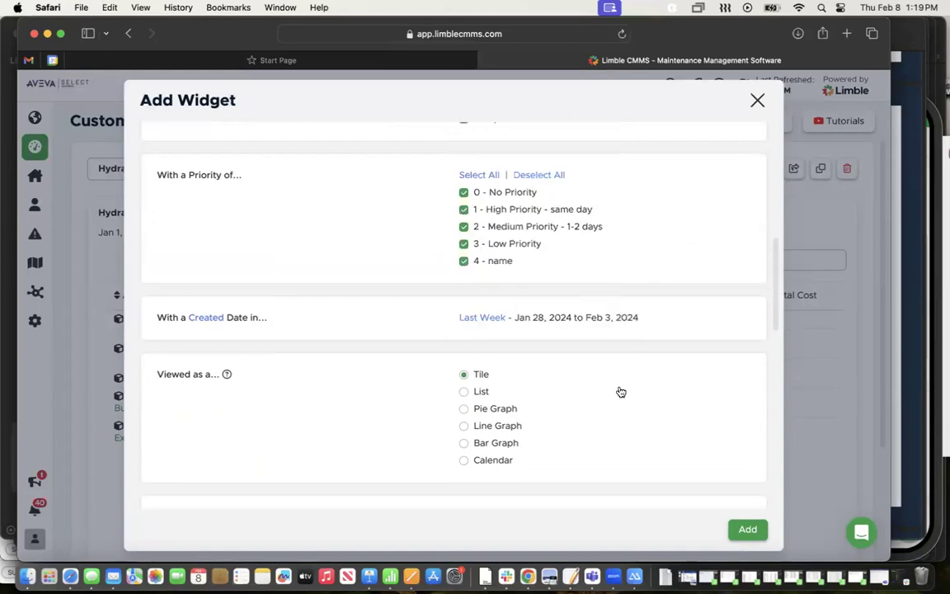
Step: Choose List as the widget's view and bring up the column choices for the displayed information
scroll(619, 371, down, 4)
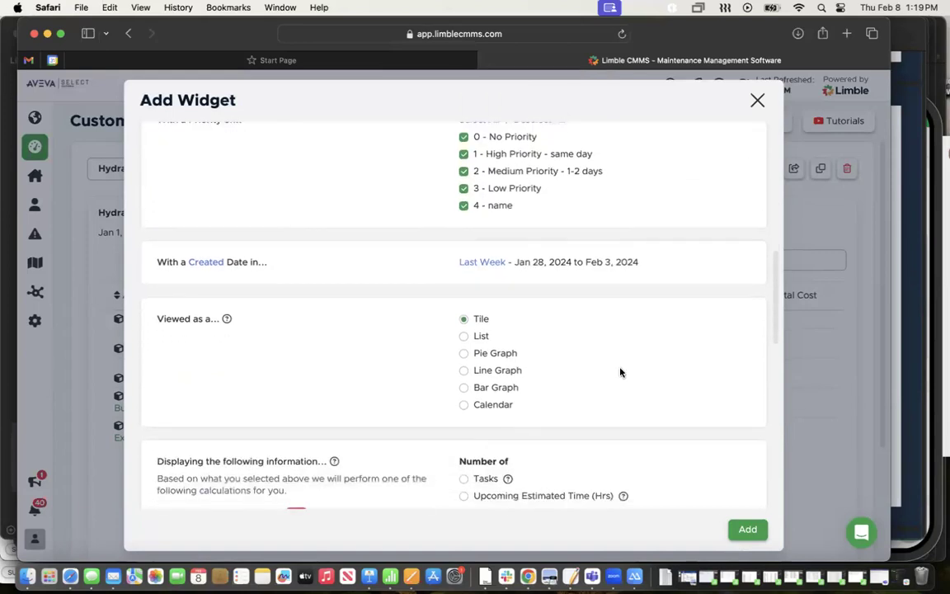
click(465, 280)
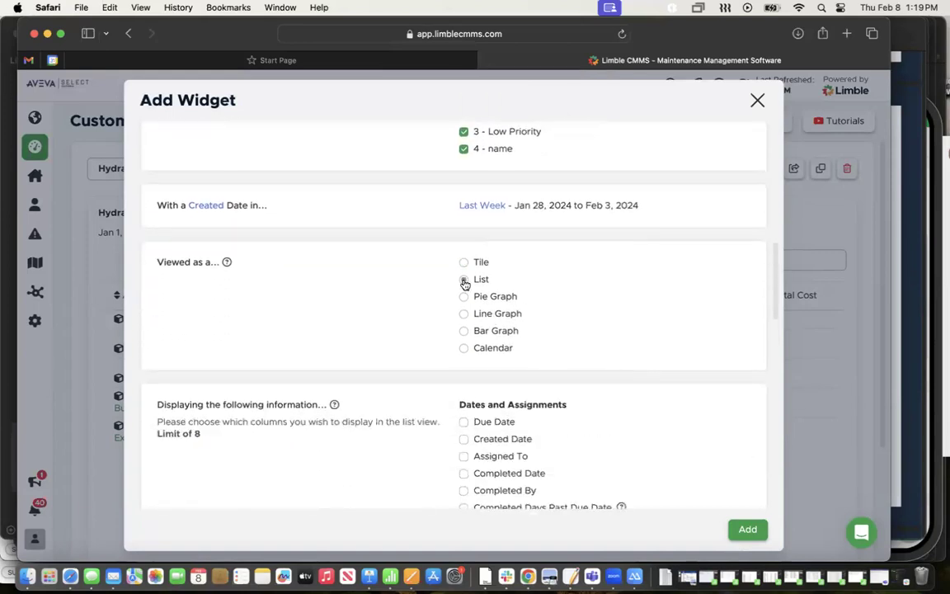
scroll(561, 333, down, 3)
scroll(561, 333, down, 3)
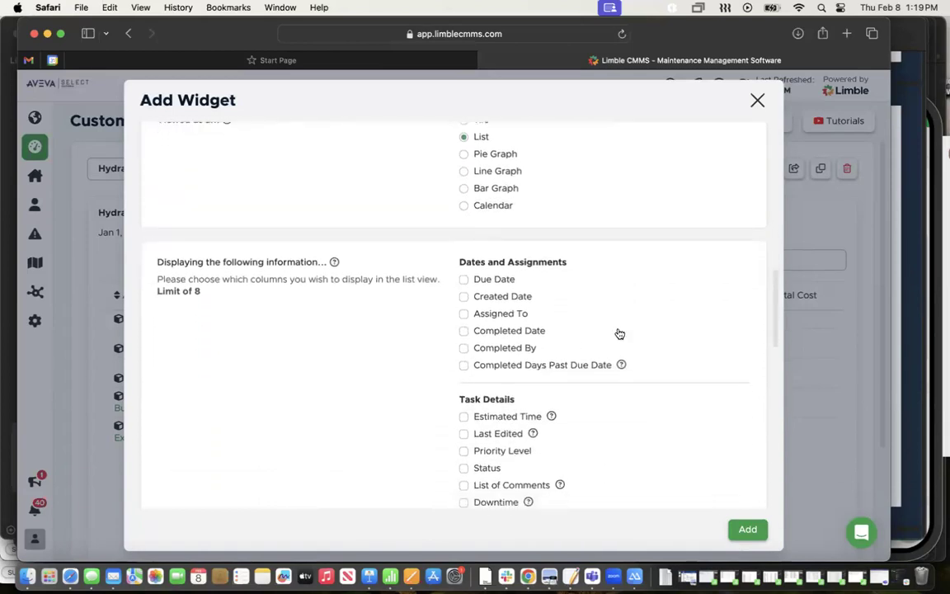
Step: Choose Completed By, Time Spent and Total Operating Cost as the columns for the widget's list
click(463, 310)
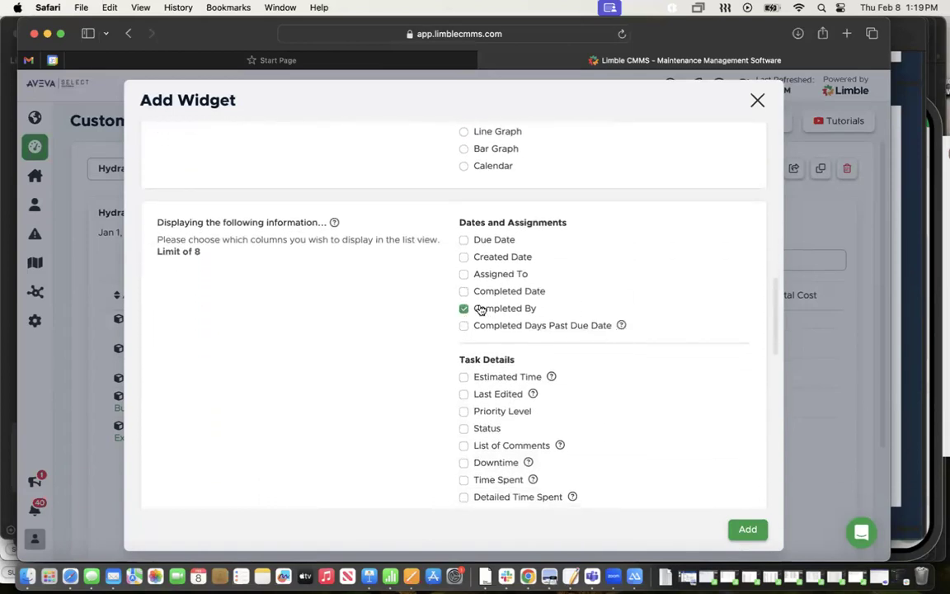
scroll(641, 387, down, 3)
scroll(642, 387, down, 4)
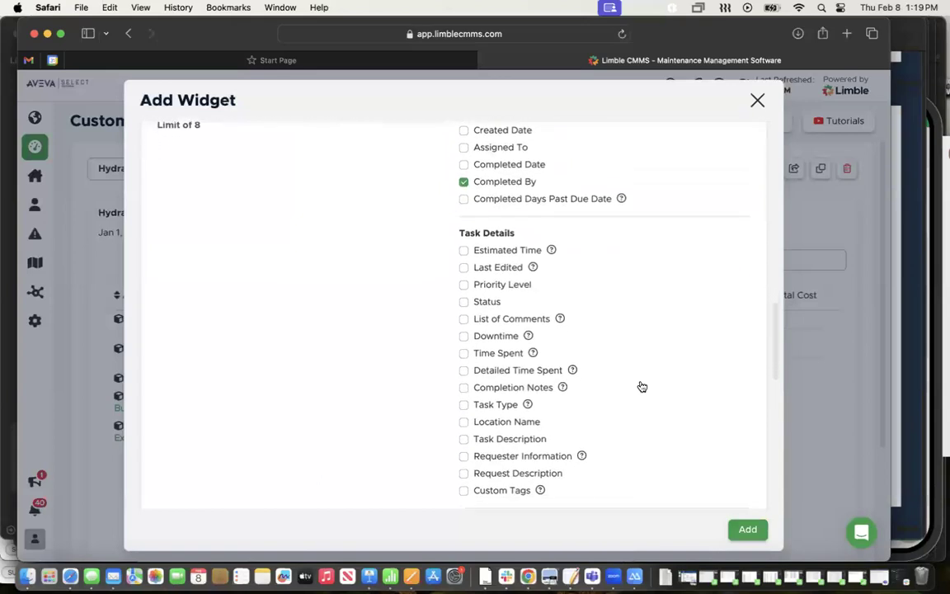
click(464, 287)
scroll(681, 413, down, 5)
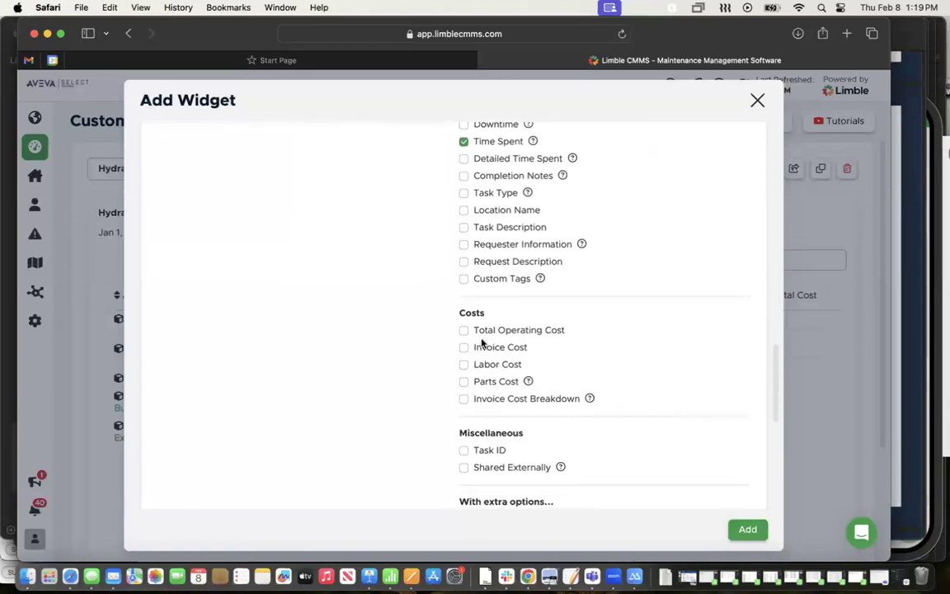
scroll(672, 429, down, 10)
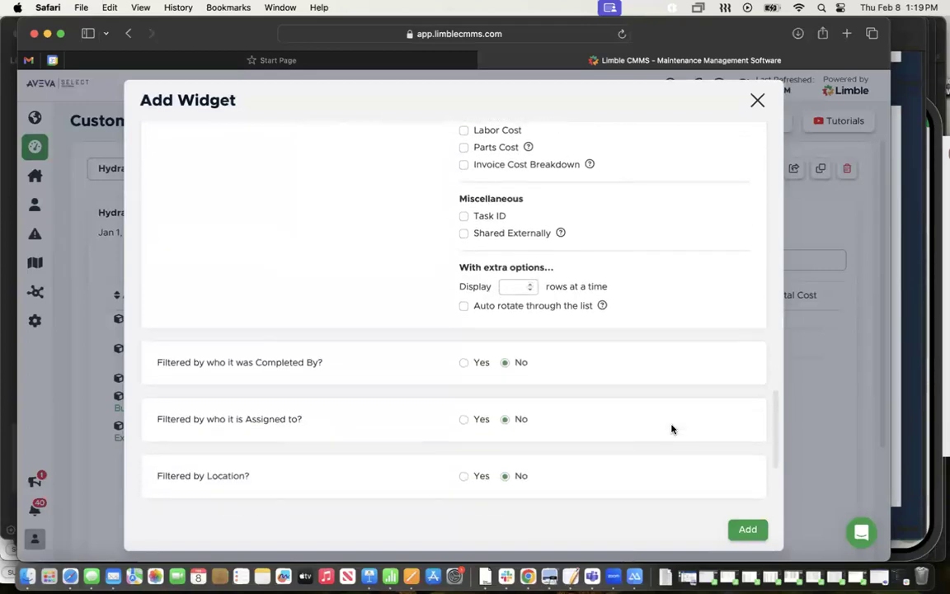
Step: Name the widget "Example 4"
scroll(673, 429, down, 3)
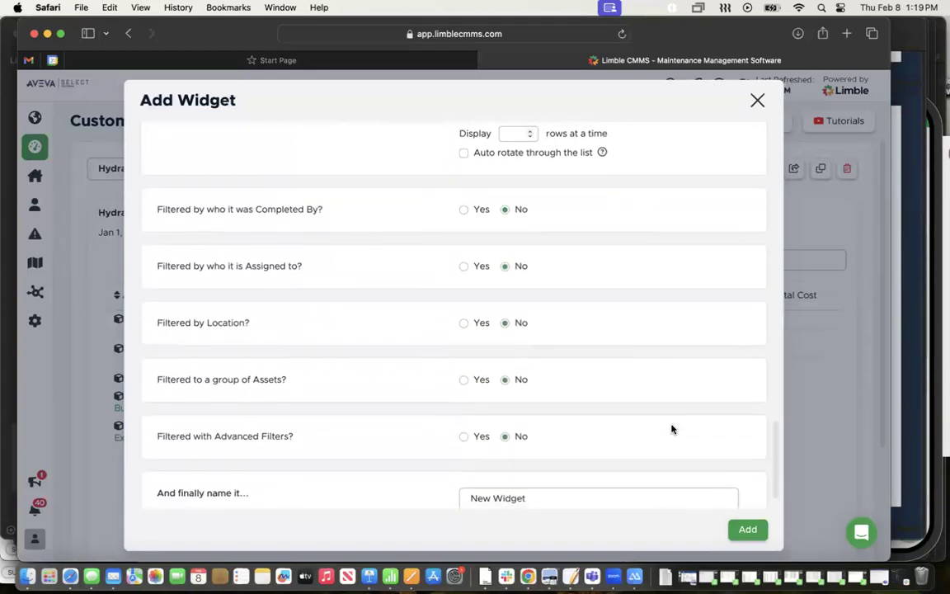
click(543, 465)
triple_click(543, 464)
text(Example 4)
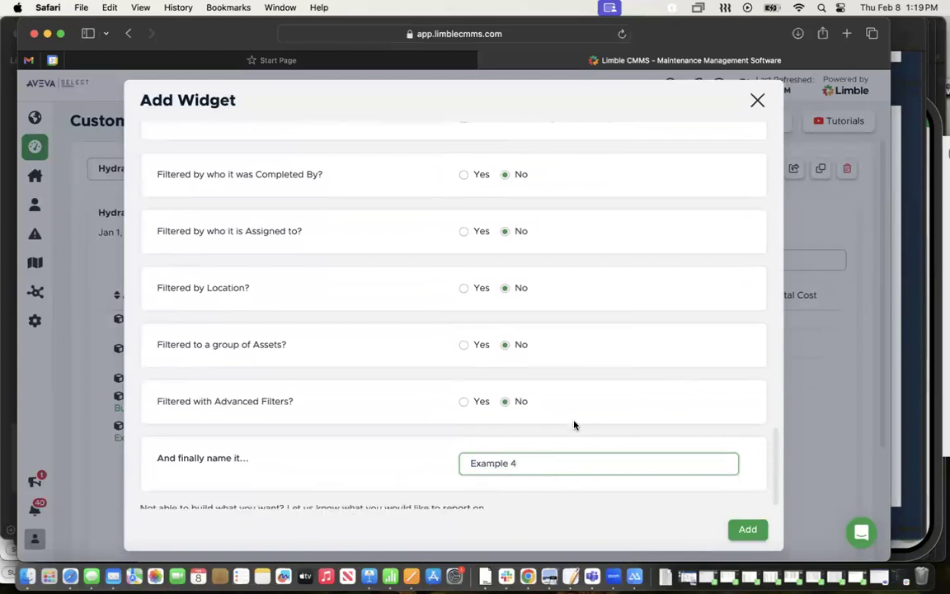
scroll(575, 425, down, 1)
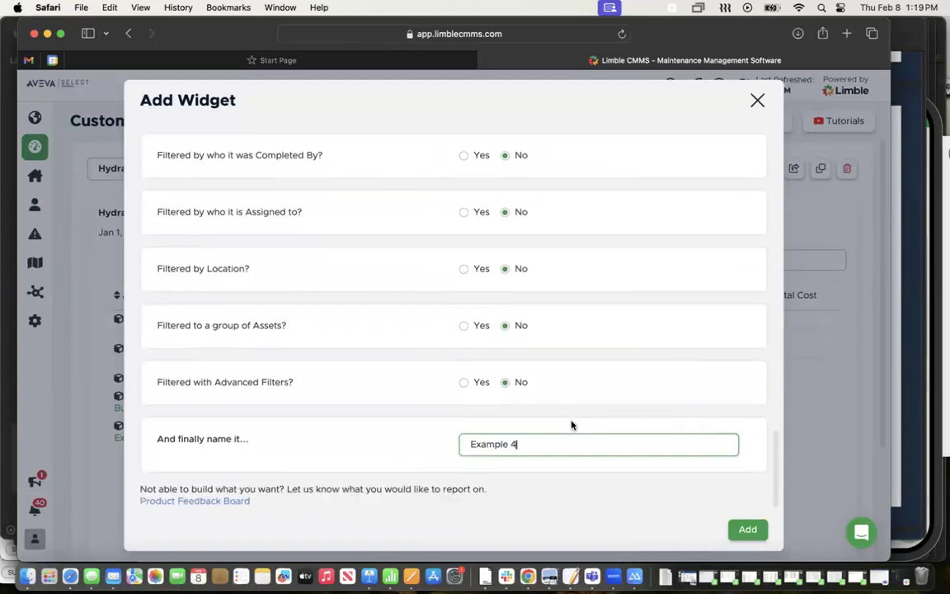
Step: Turn on the widget's Advanced Filters, review the available filter options, and switch them back off
click(463, 385)
scroll(658, 449, down, 1)
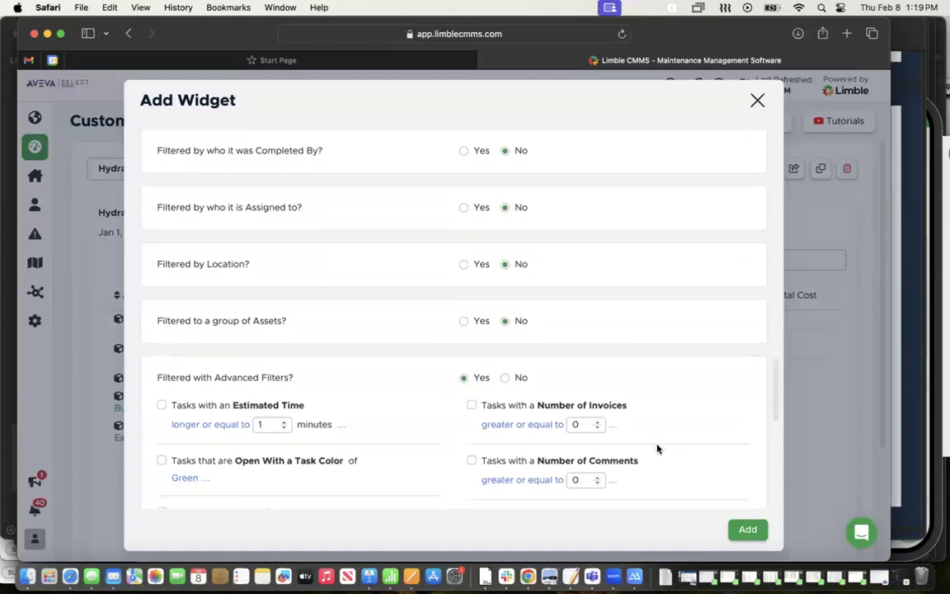
scroll(658, 449, down, 10)
scroll(657, 449, down, 5)
scroll(657, 449, up, 4)
scroll(657, 449, up, 6)
click(507, 268)
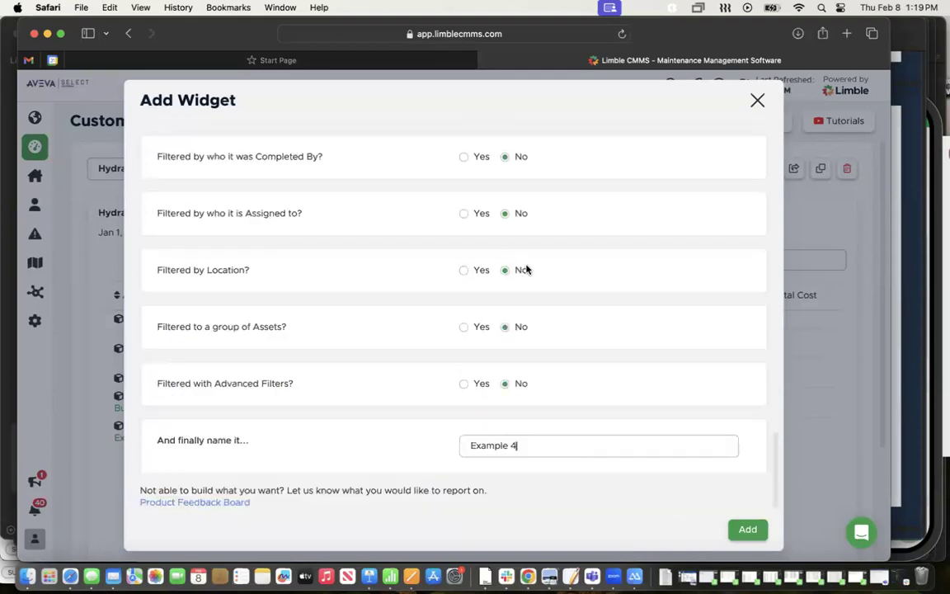
Step: Add the configured Example 4 widget to the dashboard
scroll(669, 393, up, 1)
scroll(669, 394, down, 1)
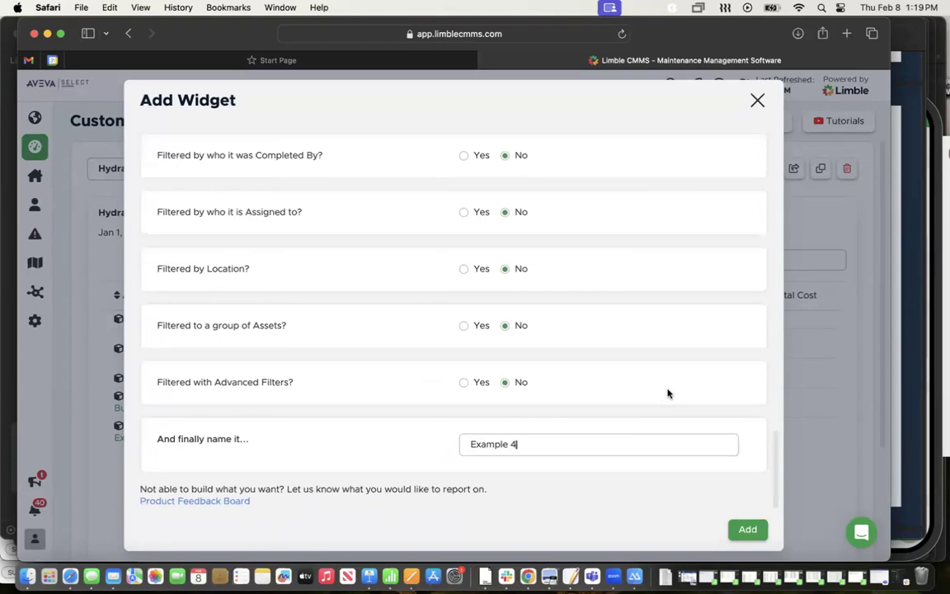
click(743, 536)
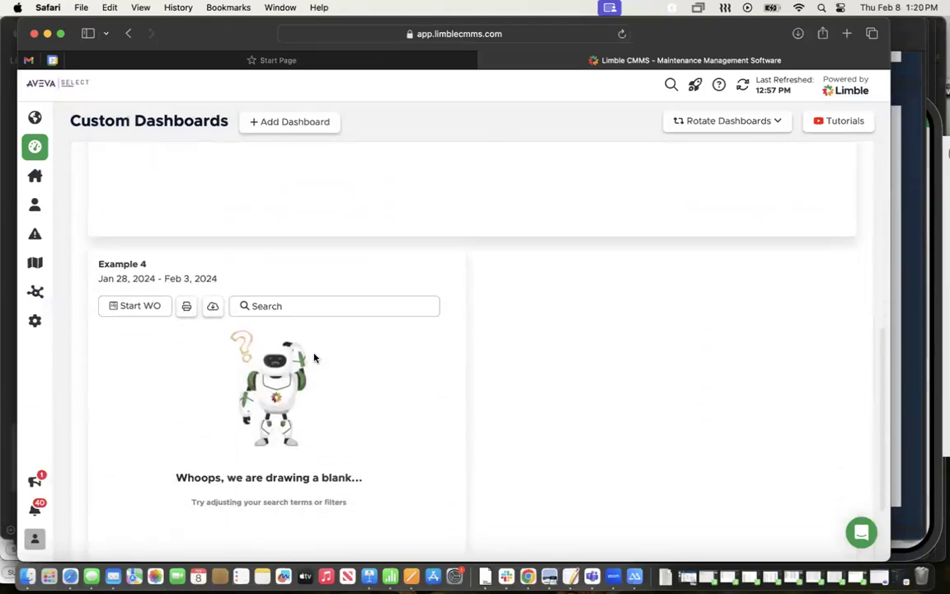
Step: Edit the Example 4 widget so its Created date range is All Time, and save it
scroll(291, 356, down, 3)
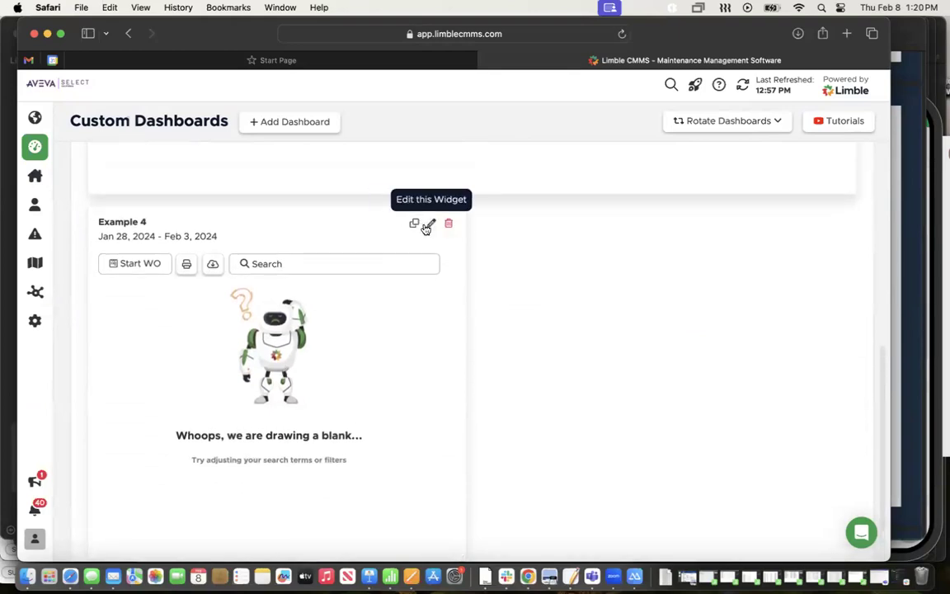
click(431, 224)
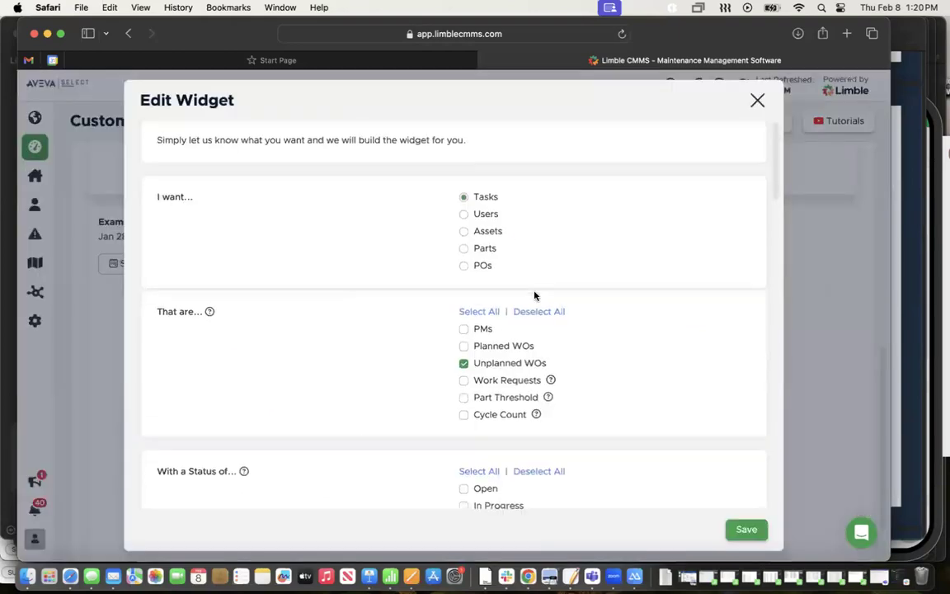
scroll(535, 297, down, 5)
scroll(535, 295, down, 5)
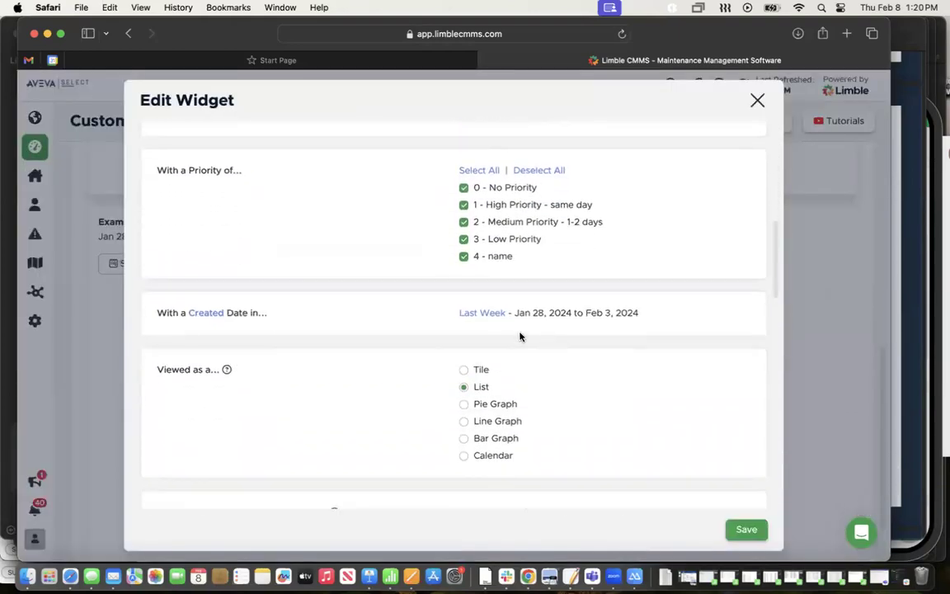
click(486, 316)
click(487, 313)
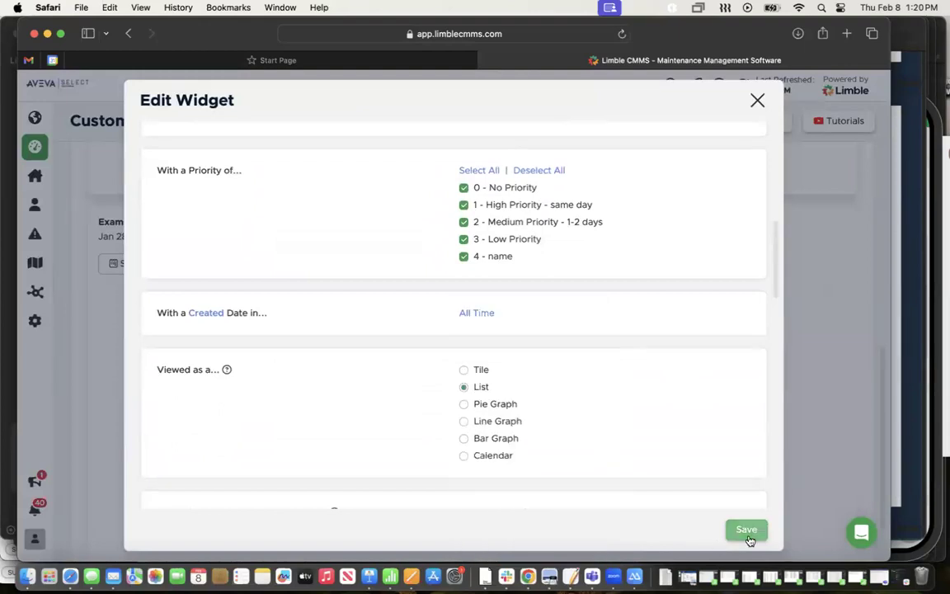
click(747, 532)
Step: Widen the Example 4 widget to the full width of the dashboard and look over its list
scroll(468, 503, down, 2)
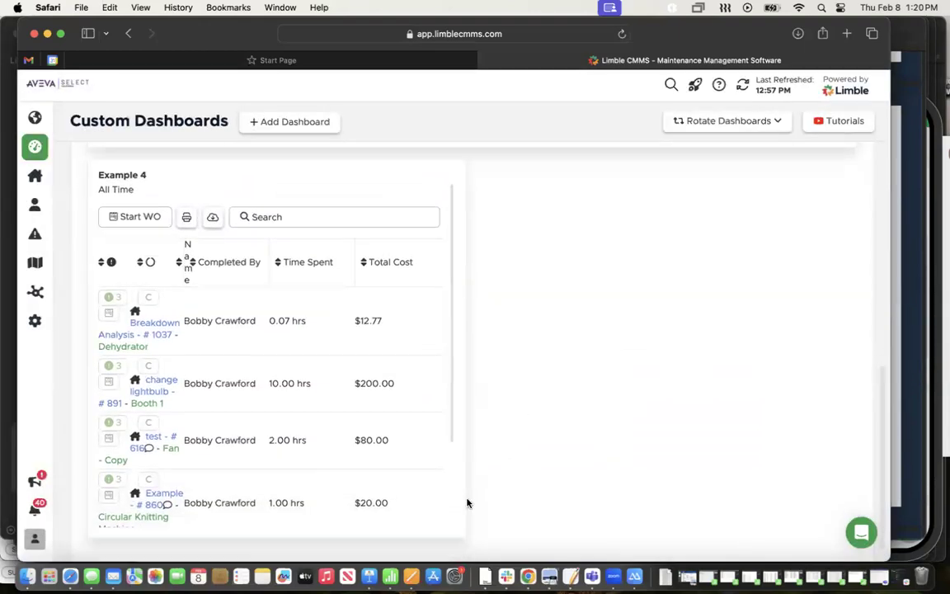
drag(459, 508, 771, 511)
scroll(435, 458, up, 2)
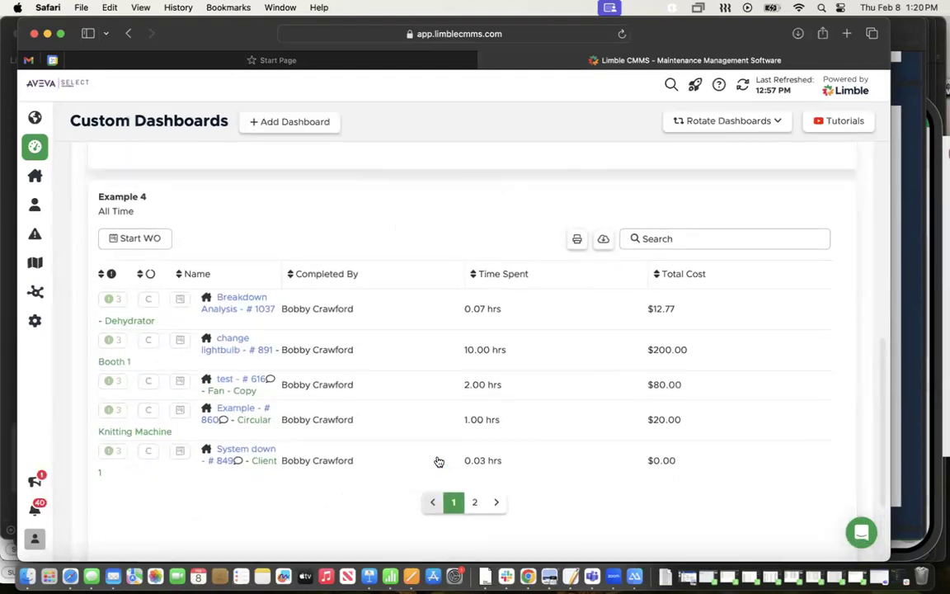
scroll(437, 460, up, 1)
scroll(437, 462, down, 1)
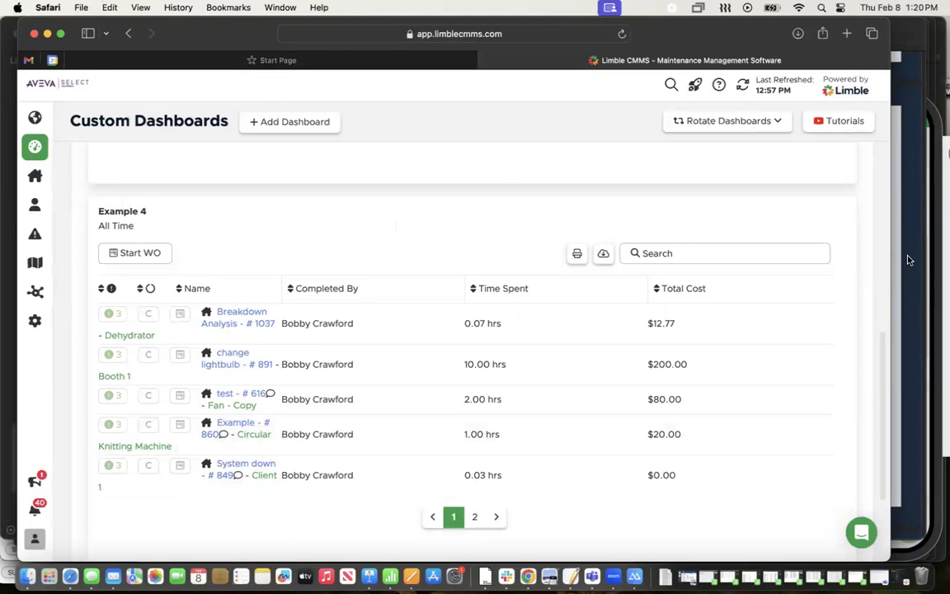
Step: Switch to the Limble Slide Deck 2023 PDF in Preview and show the Vendor Management slide on page 9
click(912, 136)
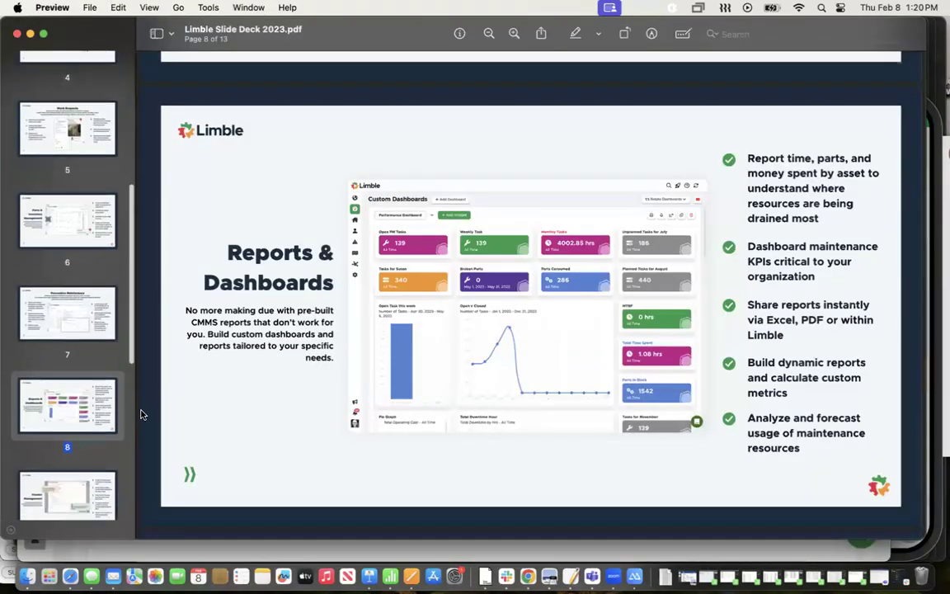
scroll(111, 423, down, 2)
click(75, 440)
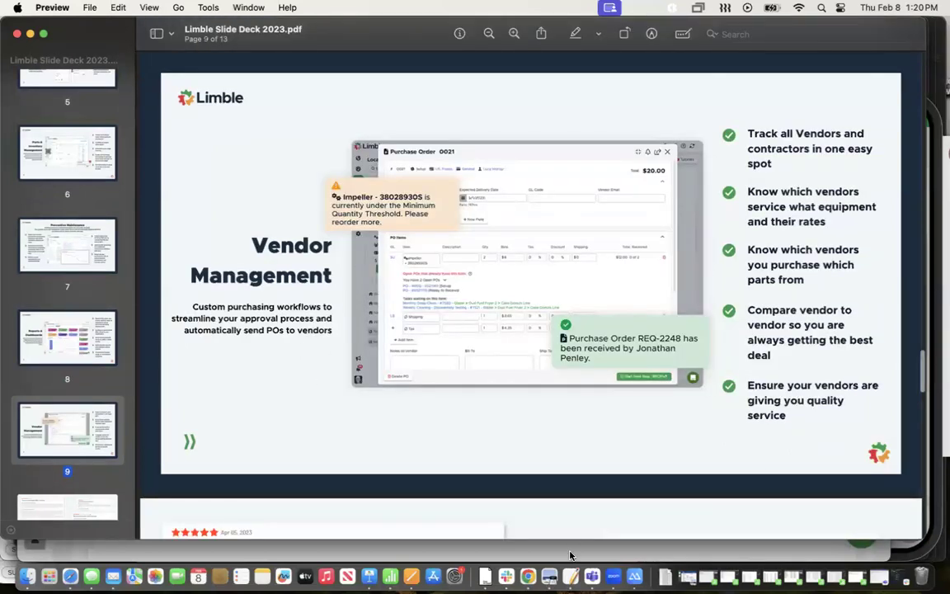
scroll(100, 450, up, 1)
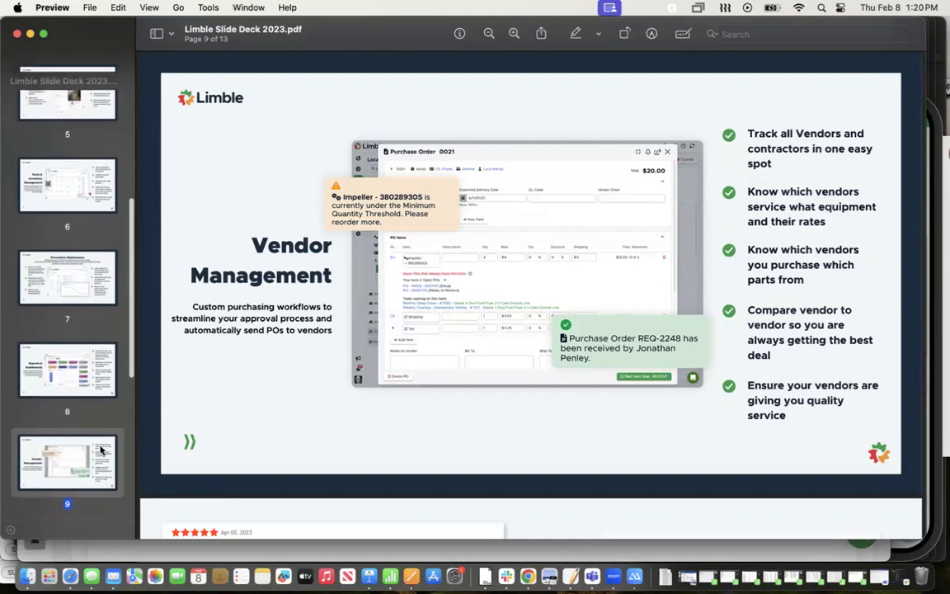
Step: Switch back to Limble in Safari and open Manage Work for the Biofueling Lab location under California
click(591, 558)
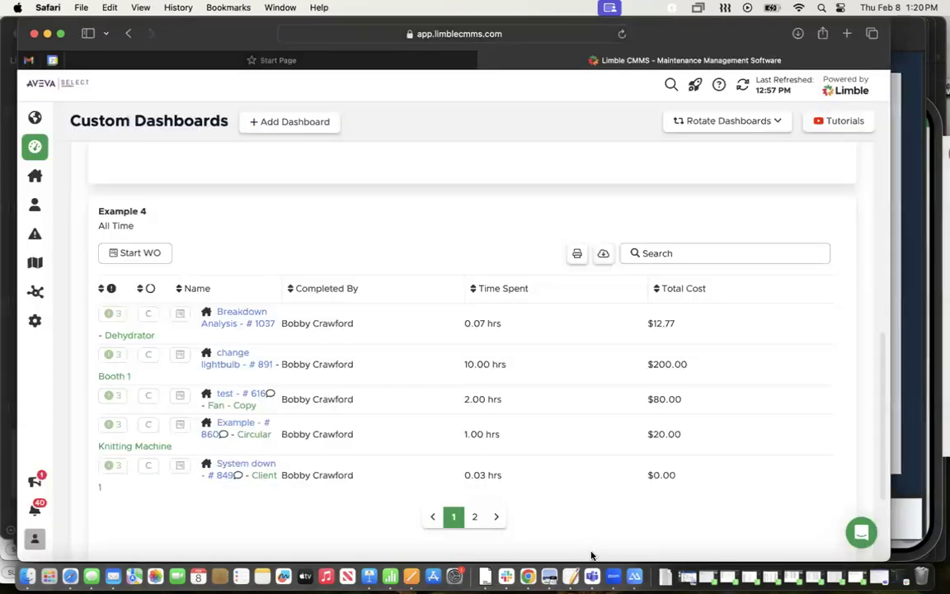
click(42, 185)
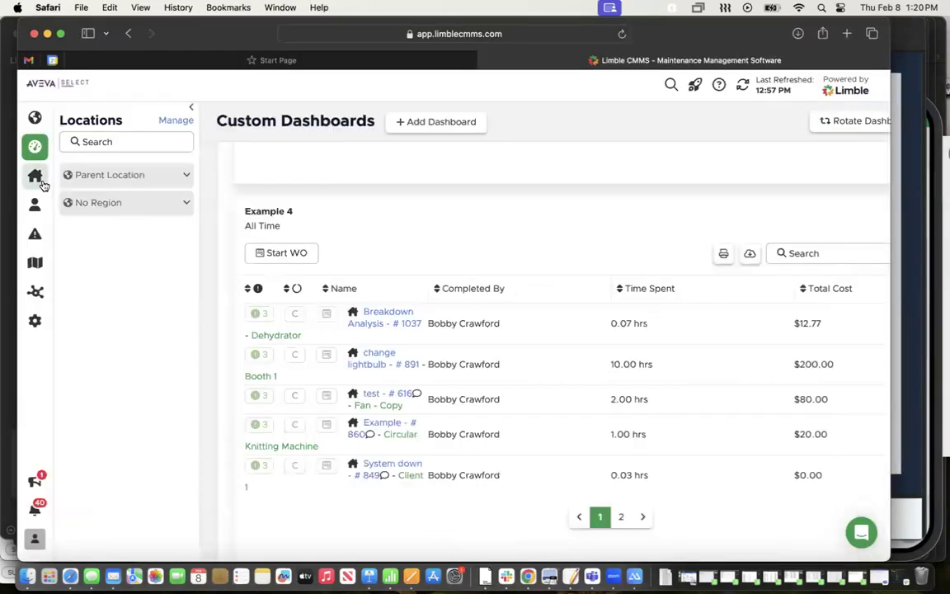
click(175, 176)
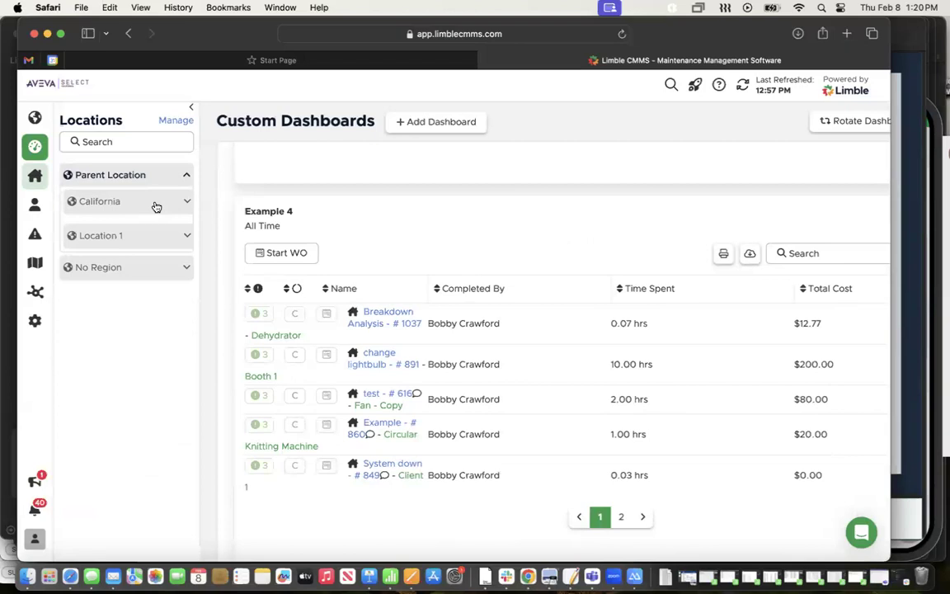
click(156, 206)
click(169, 223)
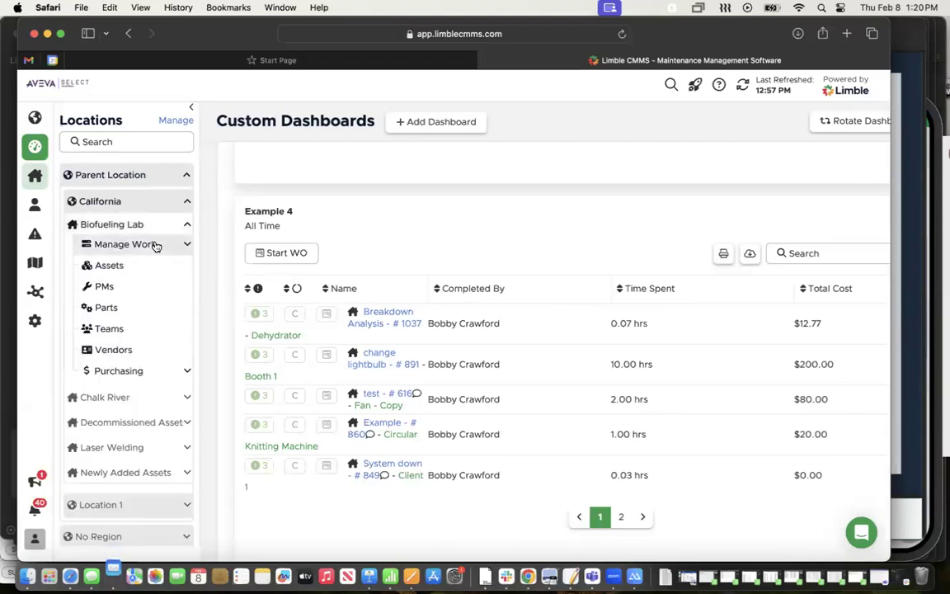
click(156, 245)
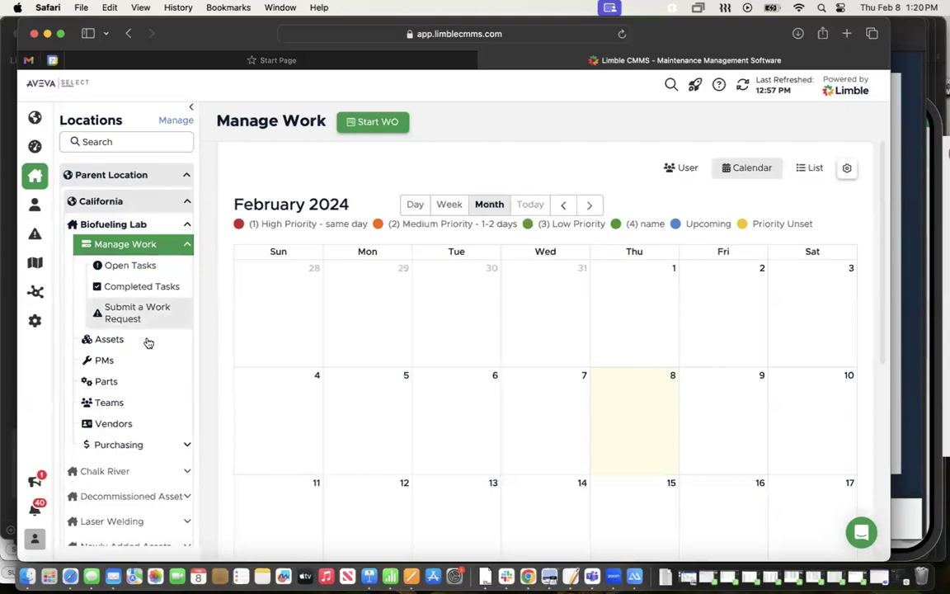
Step: Open Manage Work for the Chalk River location and look through its February 2024 calendar
scroll(134, 386, down, 3)
click(133, 388)
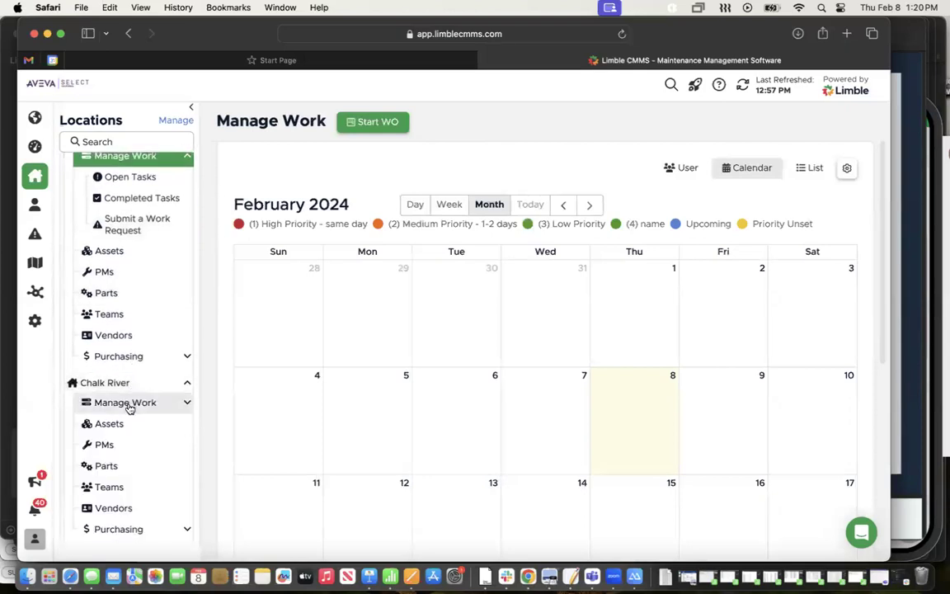
click(127, 401)
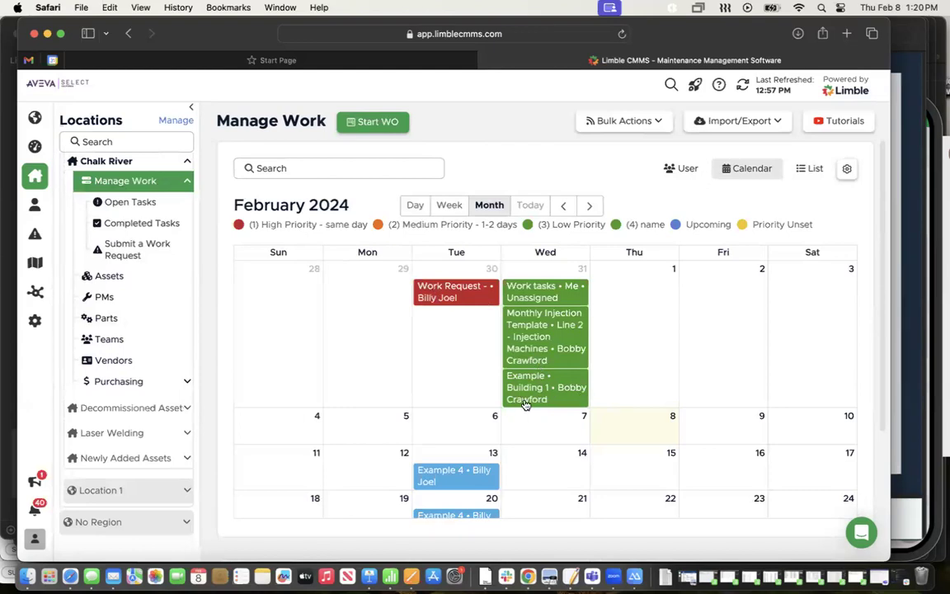
scroll(524, 404, down, 4)
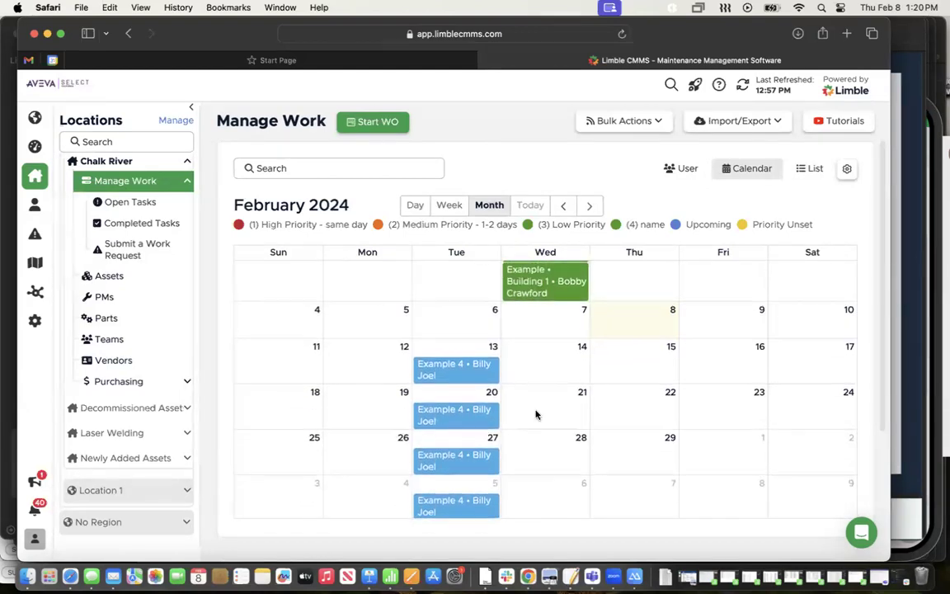
scroll(537, 413, up, 4)
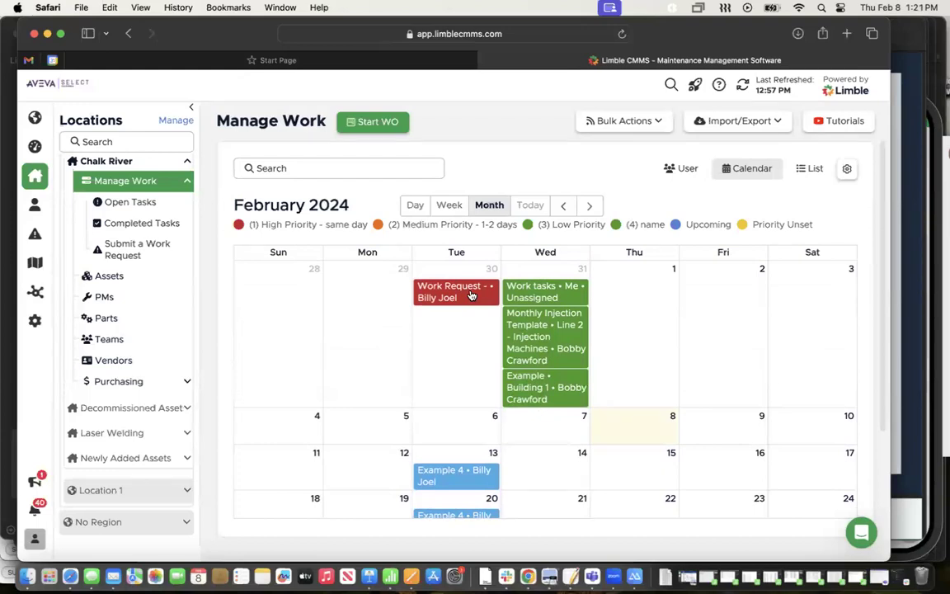
Step: Open the high-priority work request on January 30, start sharing it externally, and bring up the vendor choices
click(472, 295)
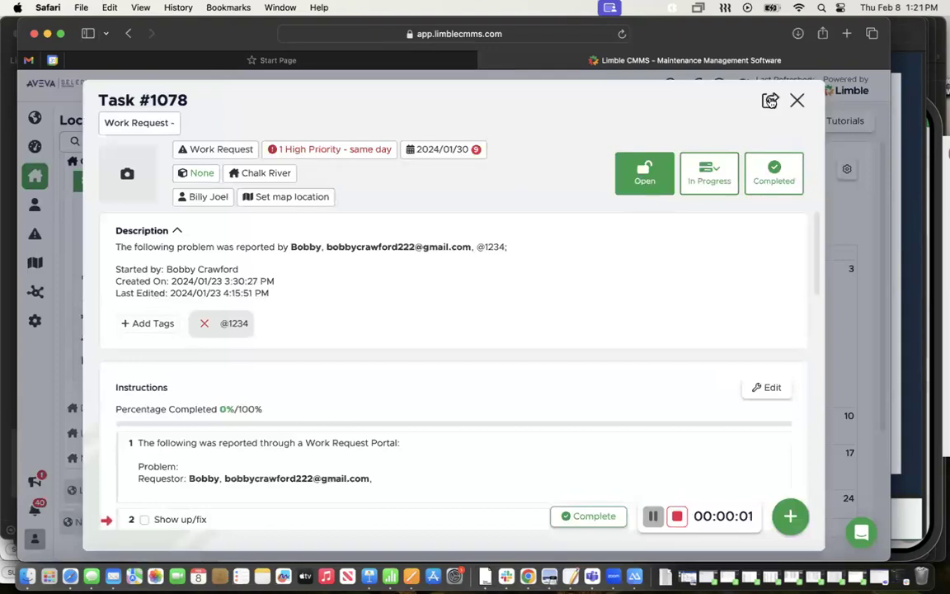
click(770, 101)
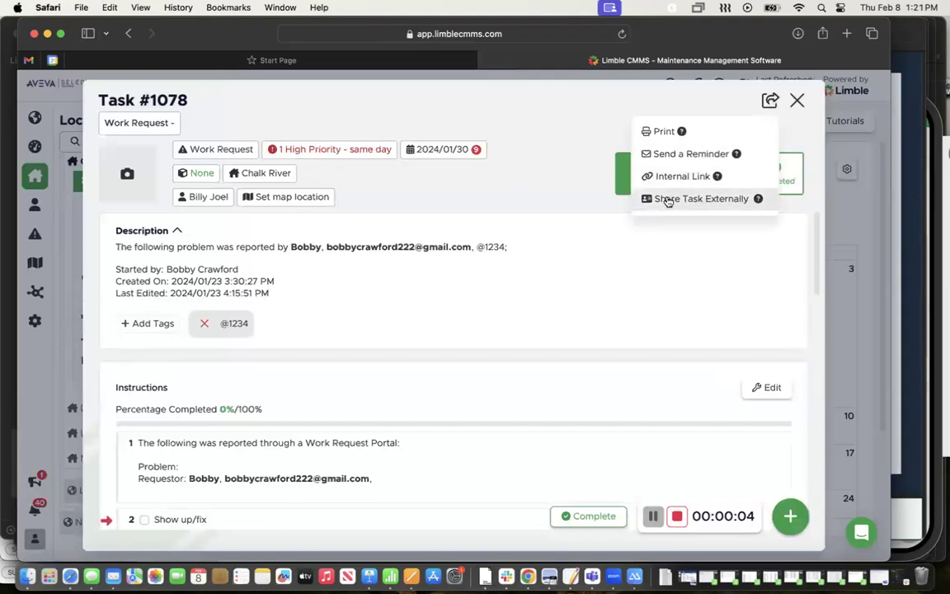
click(668, 202)
click(683, 233)
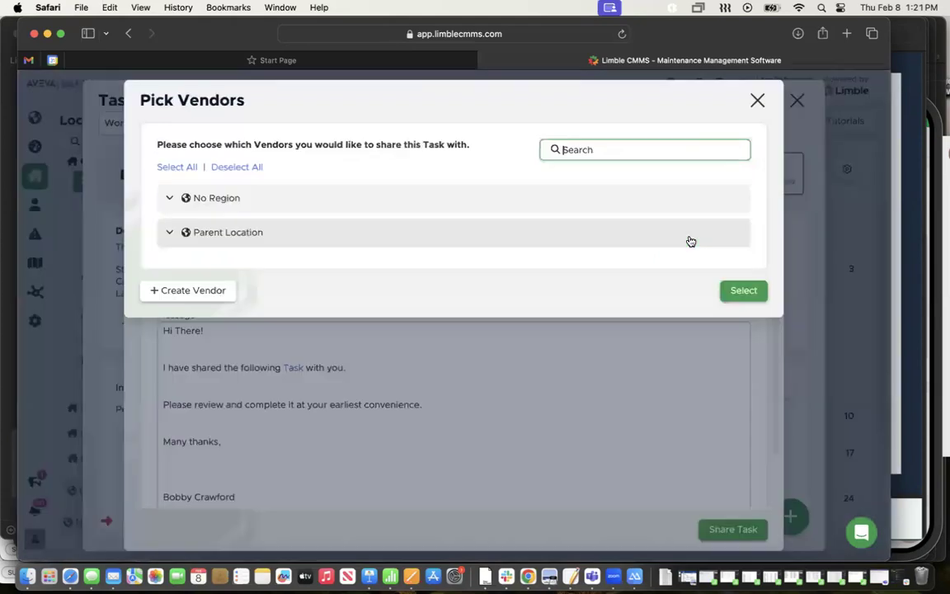
Step: Try to address the shared work request to the Auditor vendor listed under Laser Welding in California
click(169, 234)
click(179, 269)
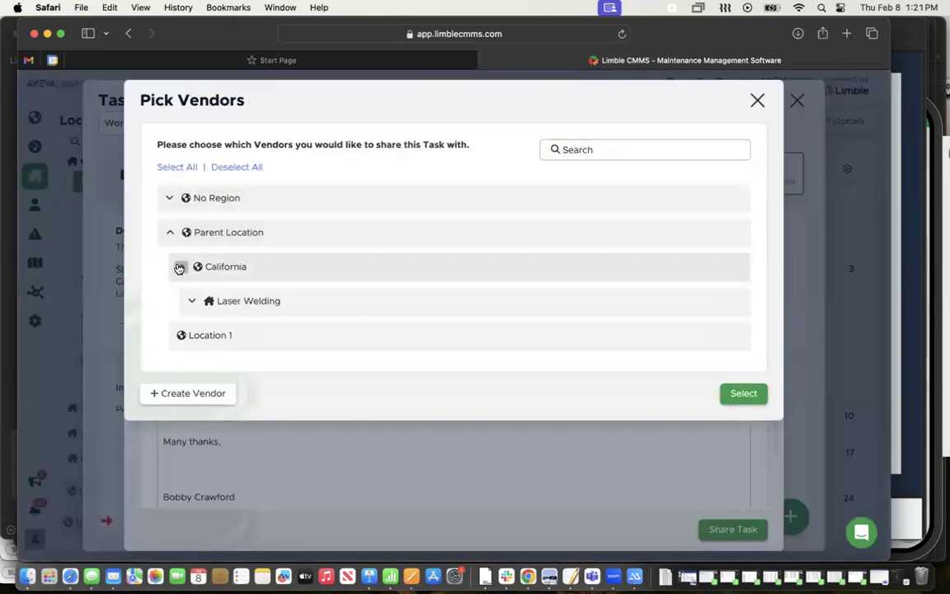
click(234, 304)
click(230, 337)
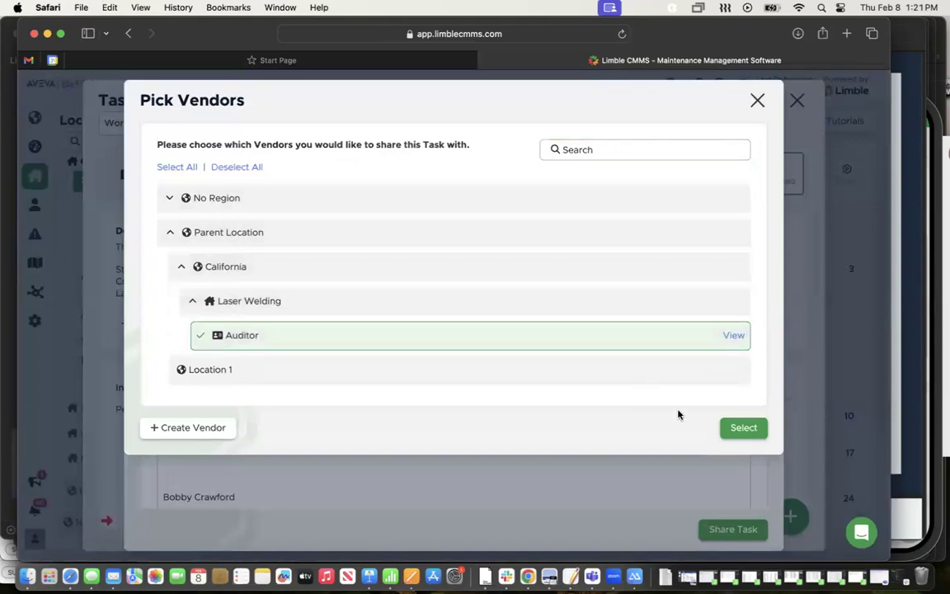
click(742, 429)
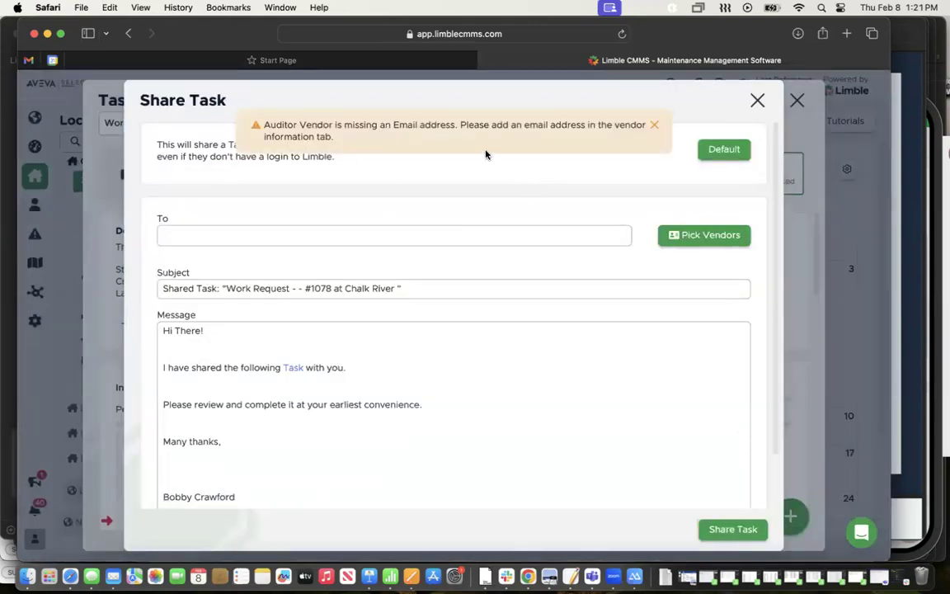
Step: Review the subject and message of the task share, and leave the share and the work request without sending
scroll(406, 423, down, 1)
scroll(406, 422, down, 3)
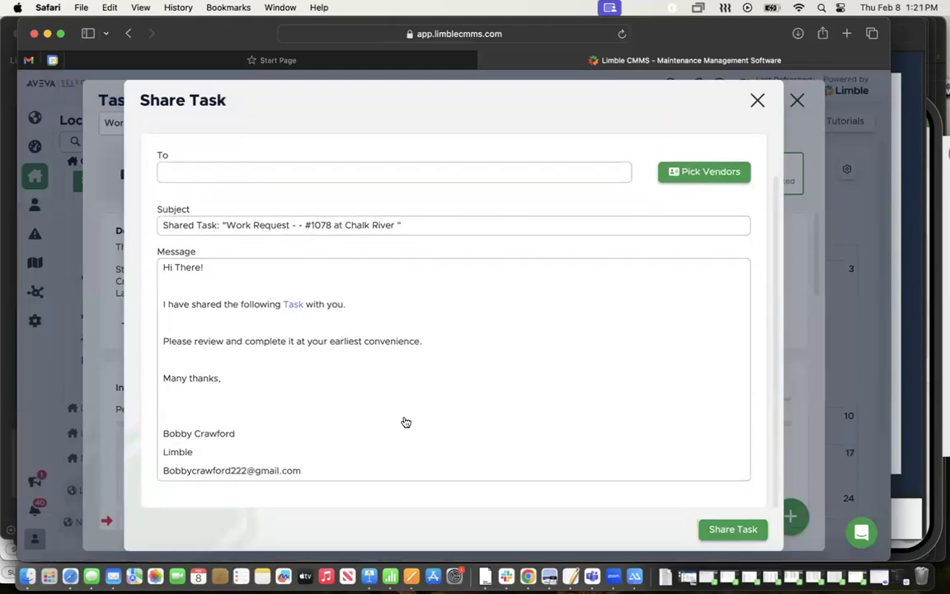
scroll(486, 396, up, 4)
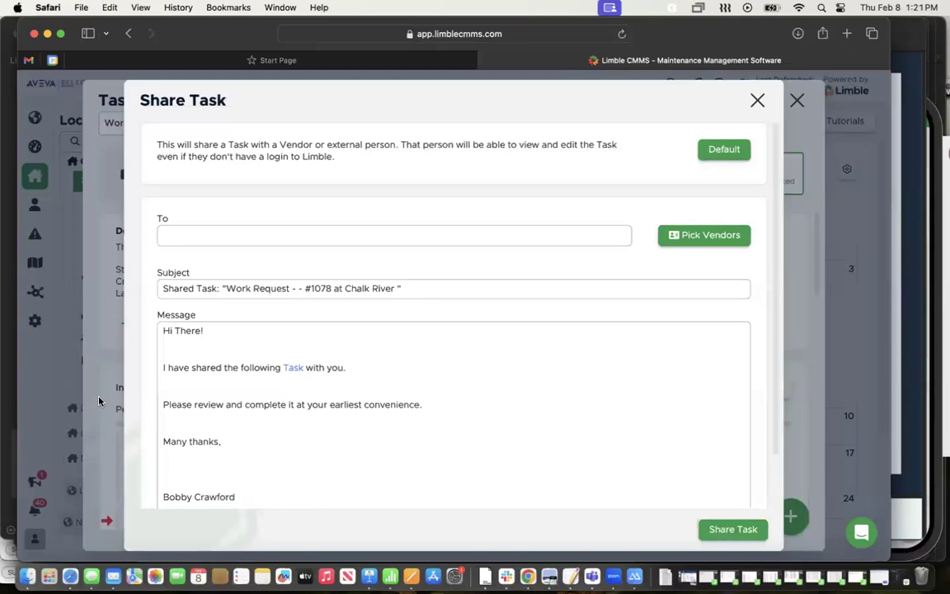
click(57, 392)
click(57, 391)
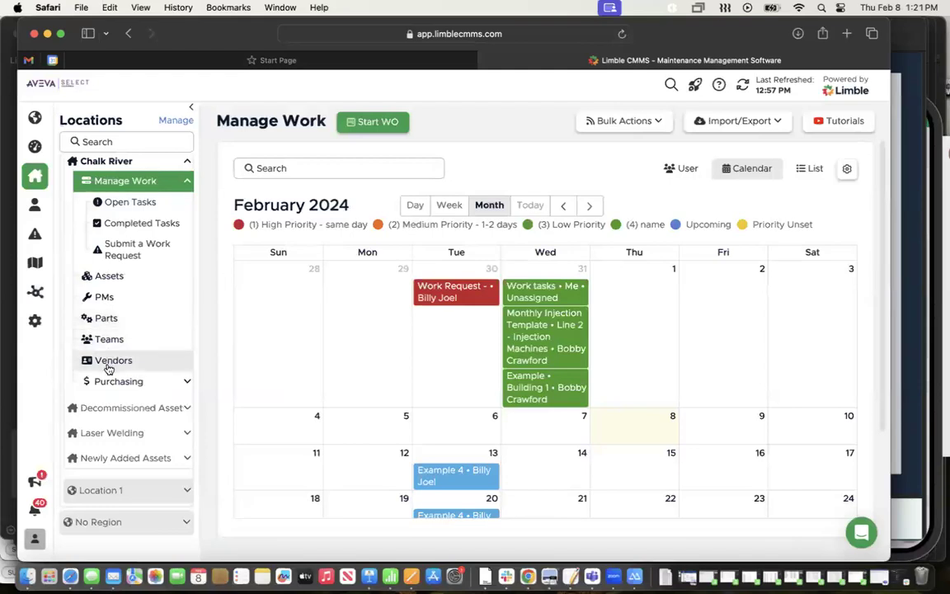
Step: Add a blank vendor named Easy 123 to the Chalk River location
click(105, 363)
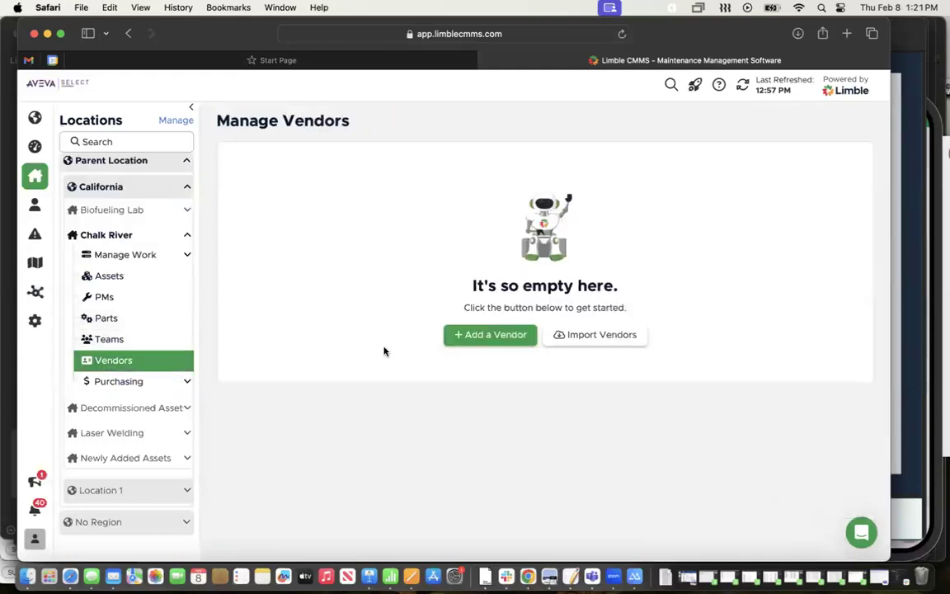
click(467, 337)
text(Easy )
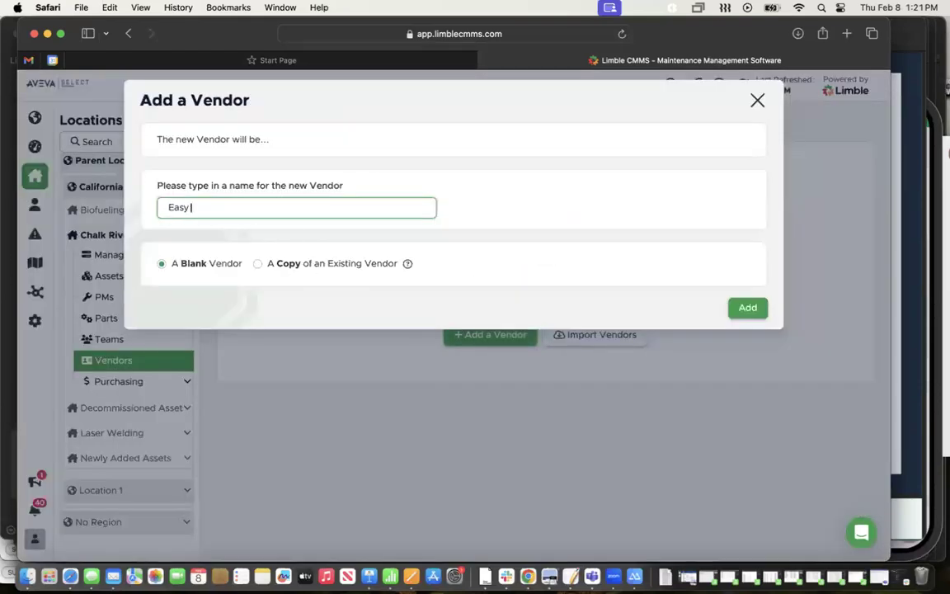
text(123)
click(747, 307)
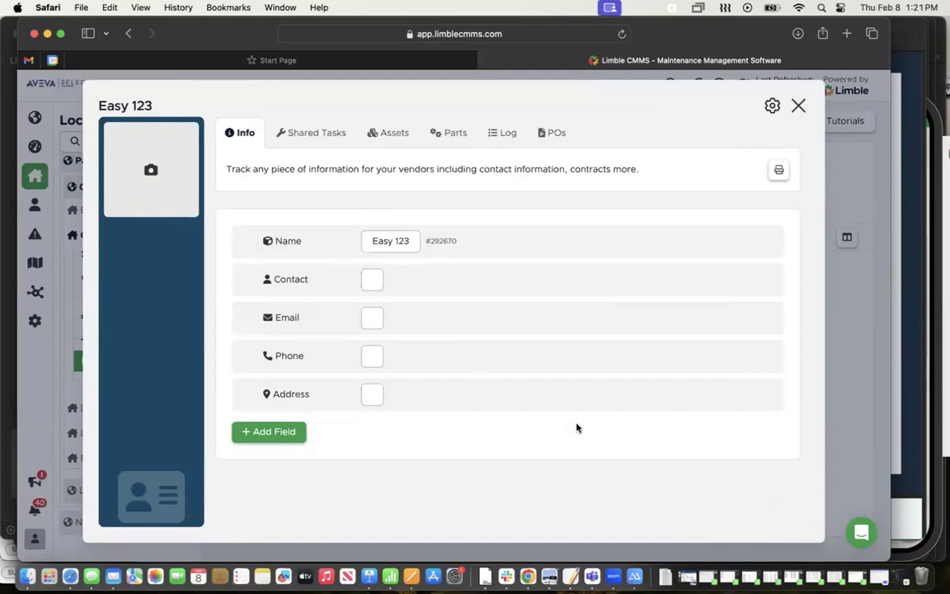
Step: Switch to the Limble Slide Deck 2023 PDF in Preview and show the Vendor Management slide on page 9
click(907, 417)
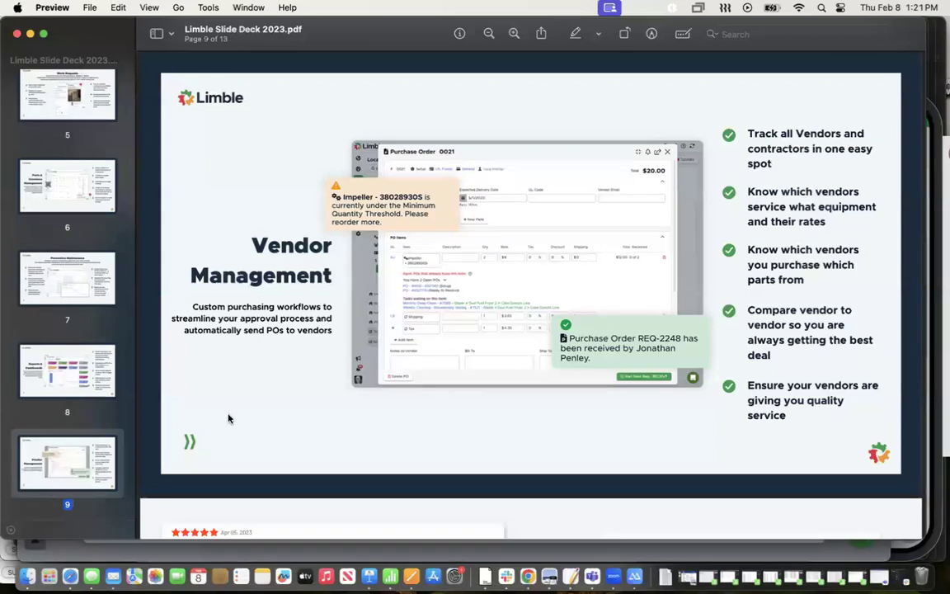
scroll(204, 371, up, 2)
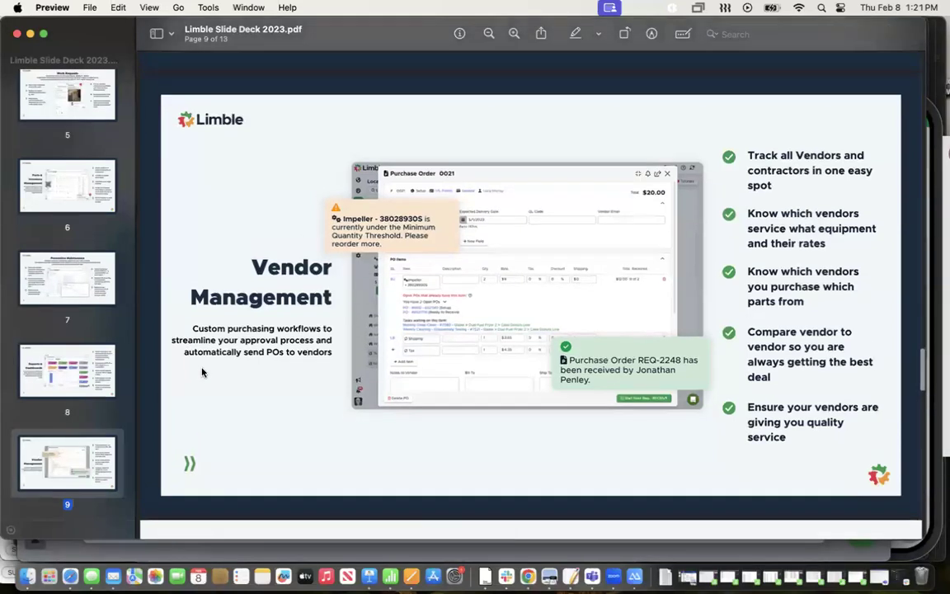
scroll(346, 379, up, 1)
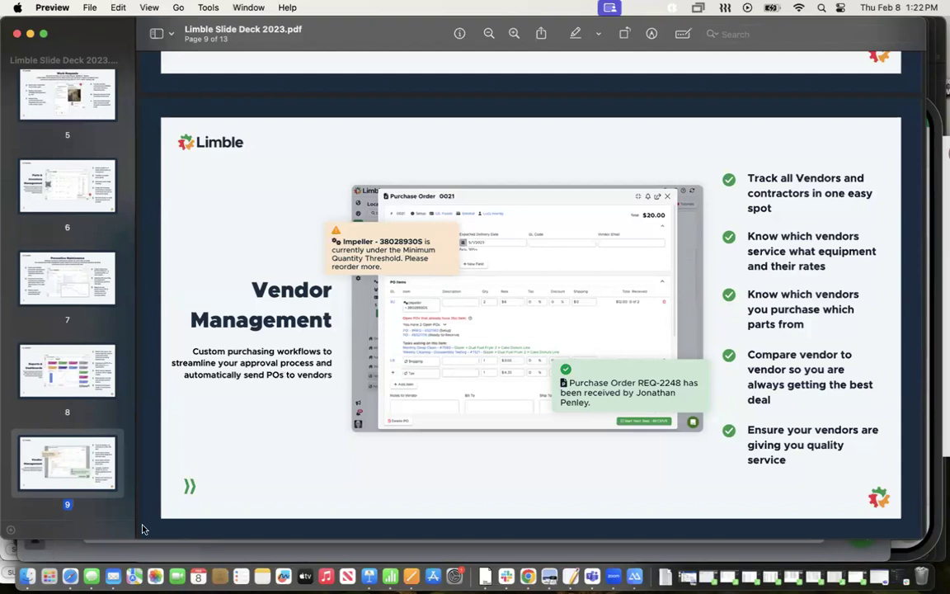
Step: Switch to Safari, look up "limble api" in a new tab, and view the Getting Started section of the Limble API V2 documentation
click(70, 575)
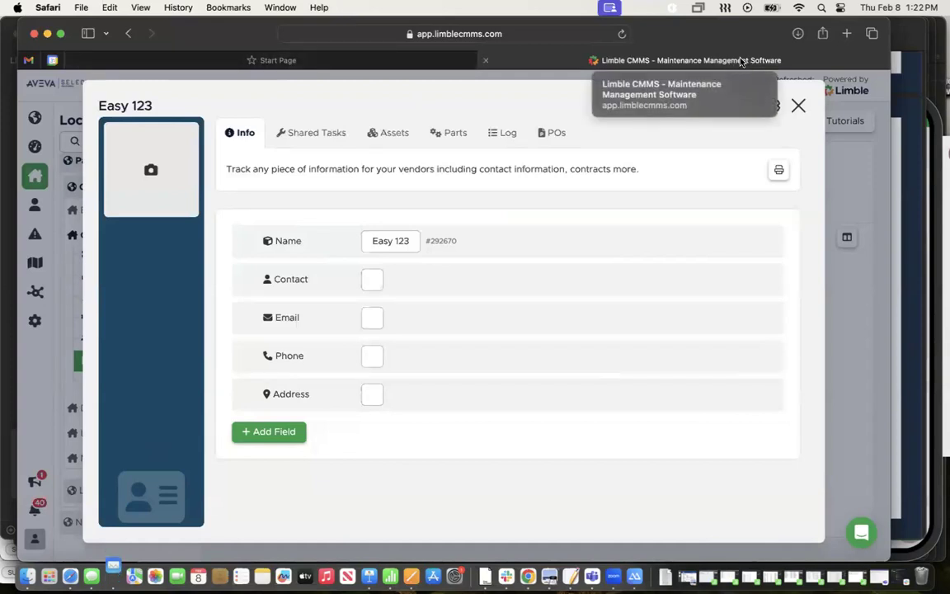
click(849, 34)
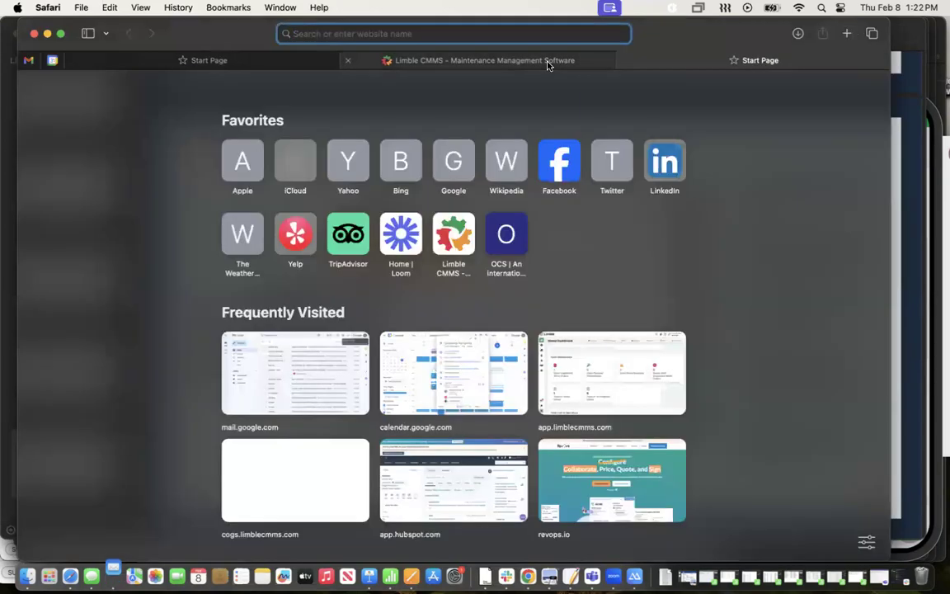
text(limble api)
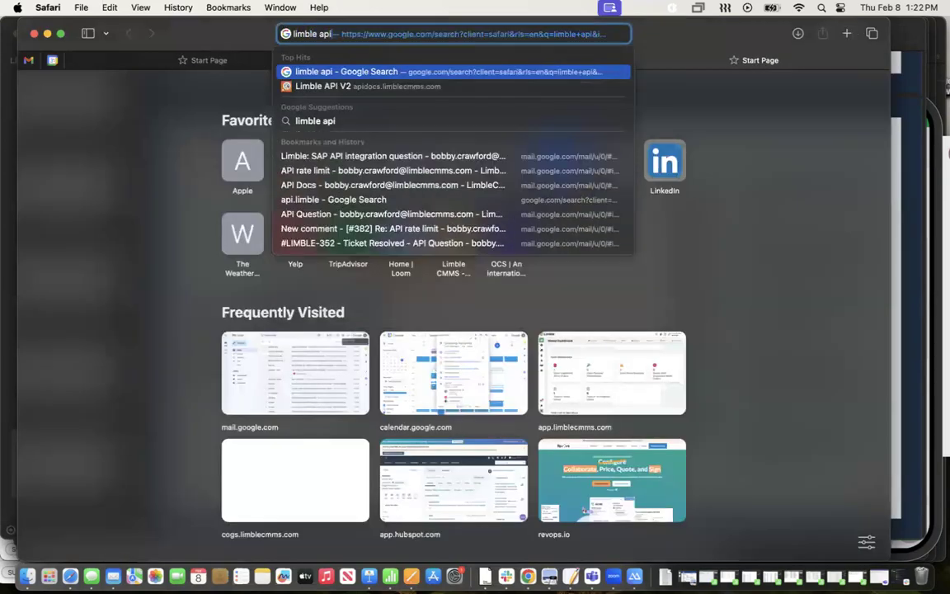
click(401, 91)
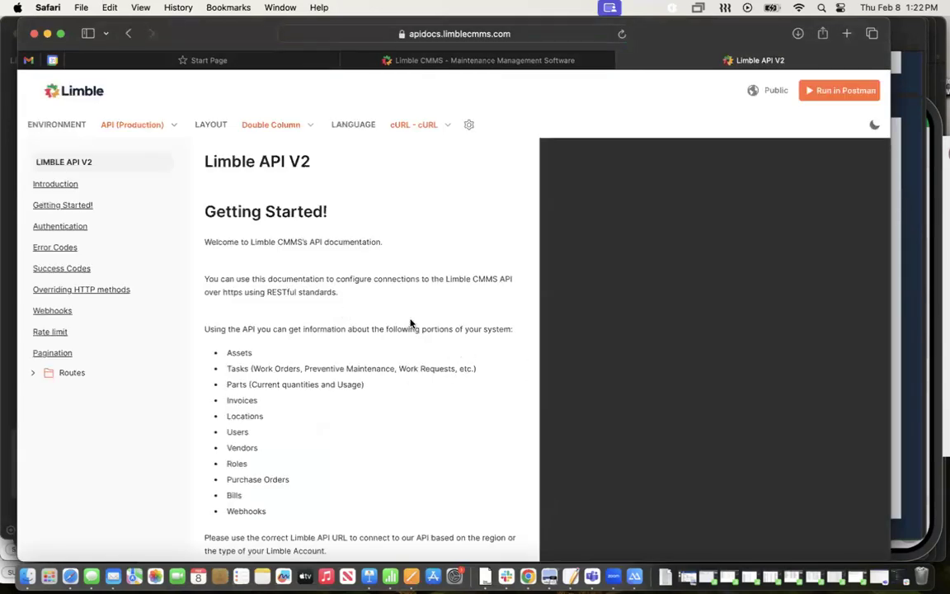
scroll(411, 323, down, 5)
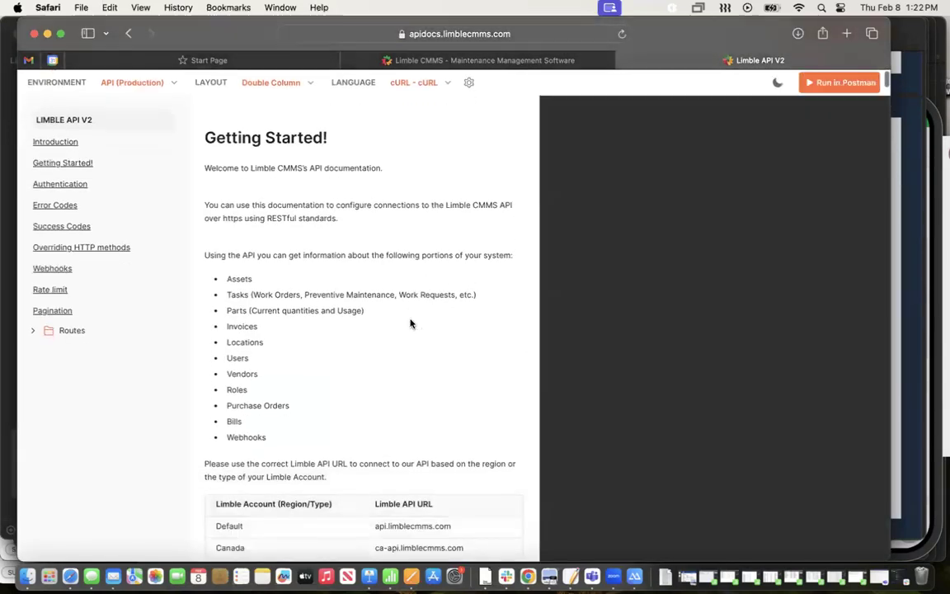
scroll(410, 323, up, 5)
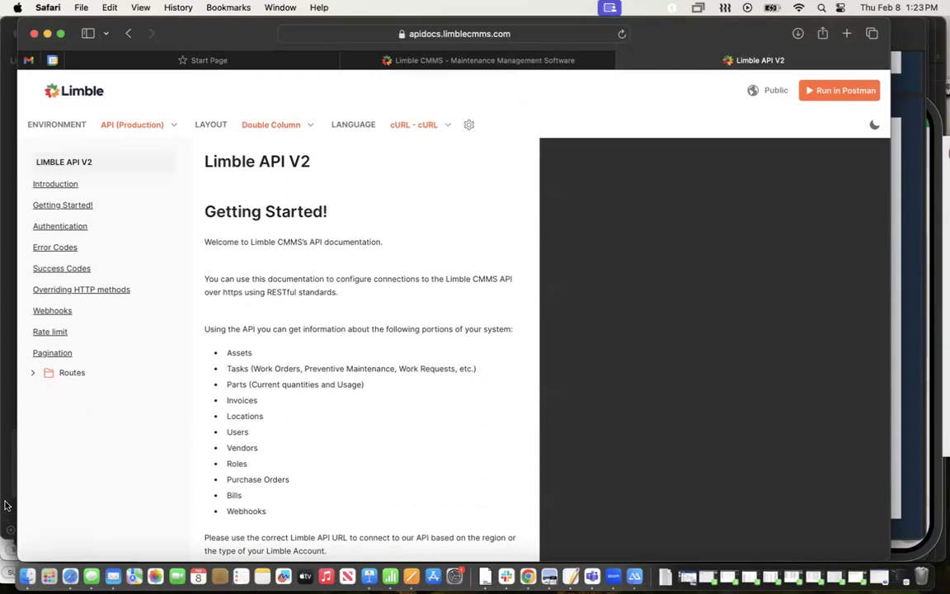
Step: Return to Limble, leave the Easy 123 vendor record, and open the part Test 4 from Chalk River's parts
click(475, 60)
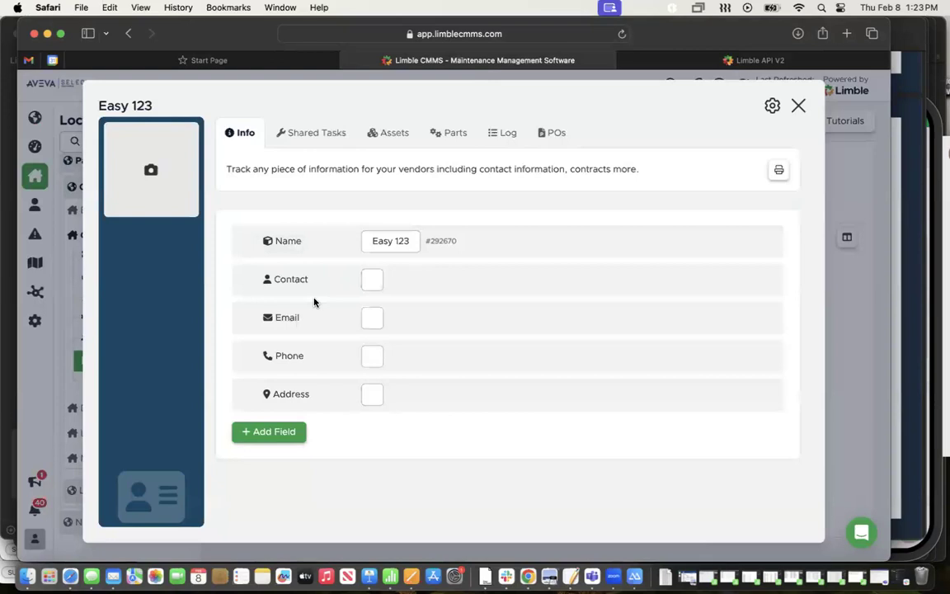
click(63, 398)
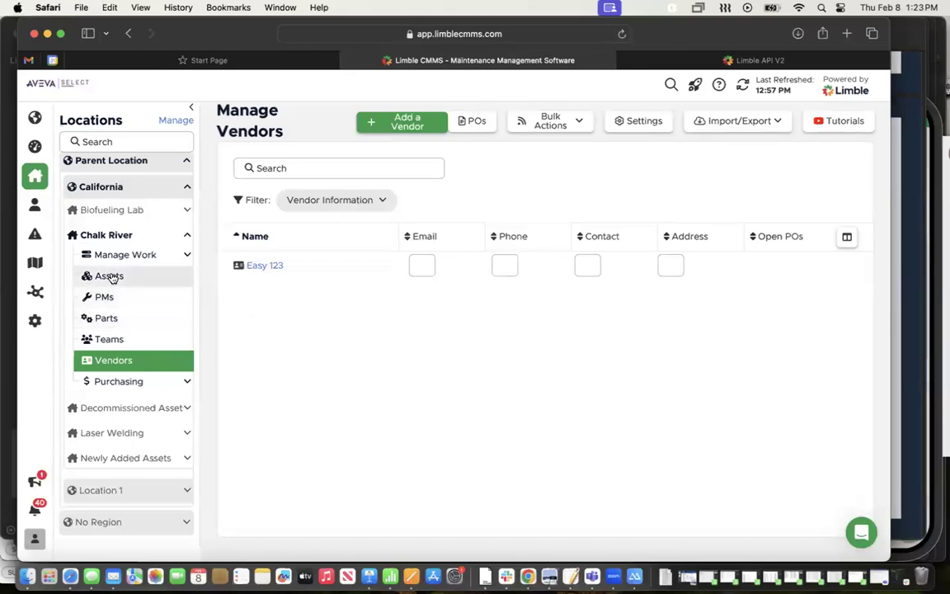
click(101, 319)
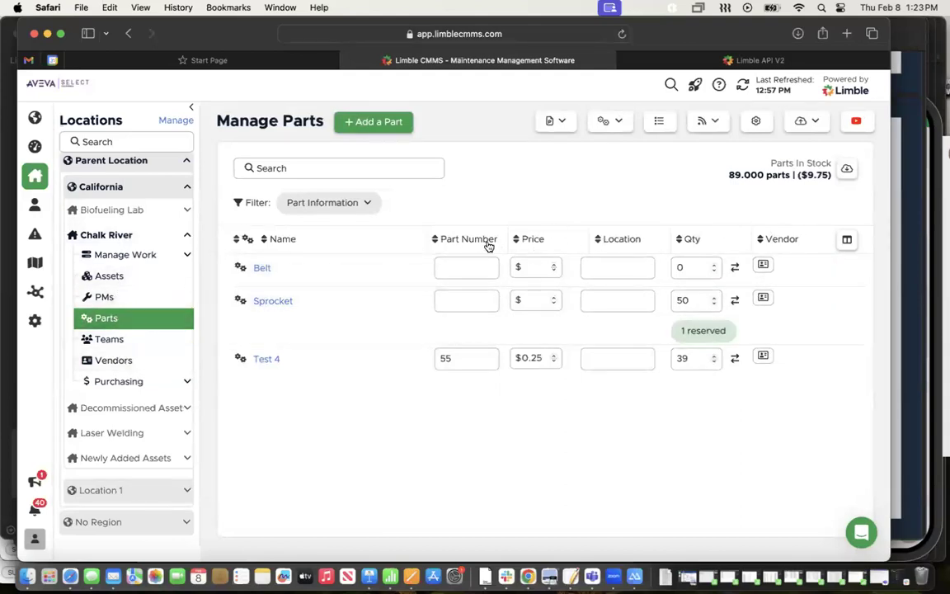
click(267, 360)
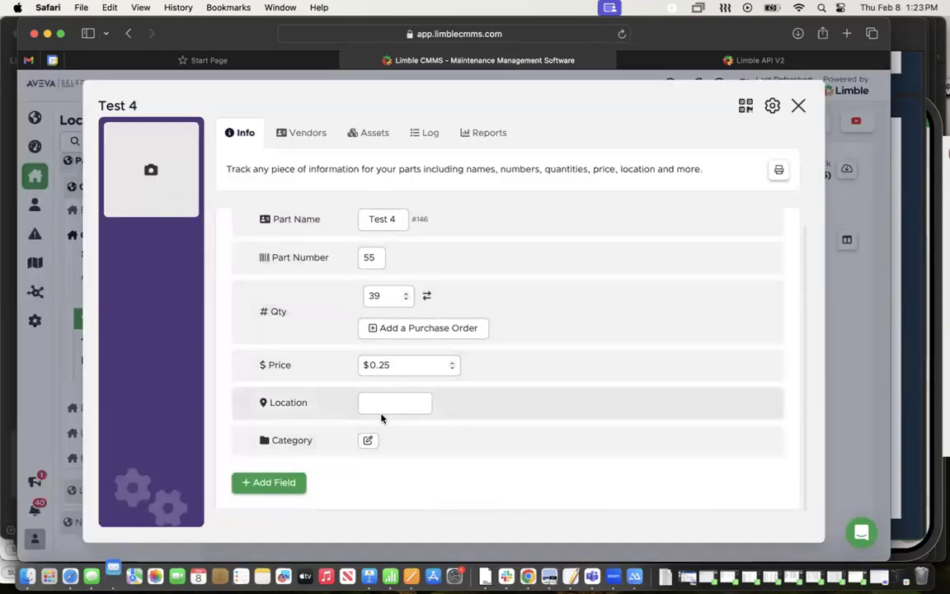
scroll(381, 419, up, 1)
scroll(381, 416, down, 1)
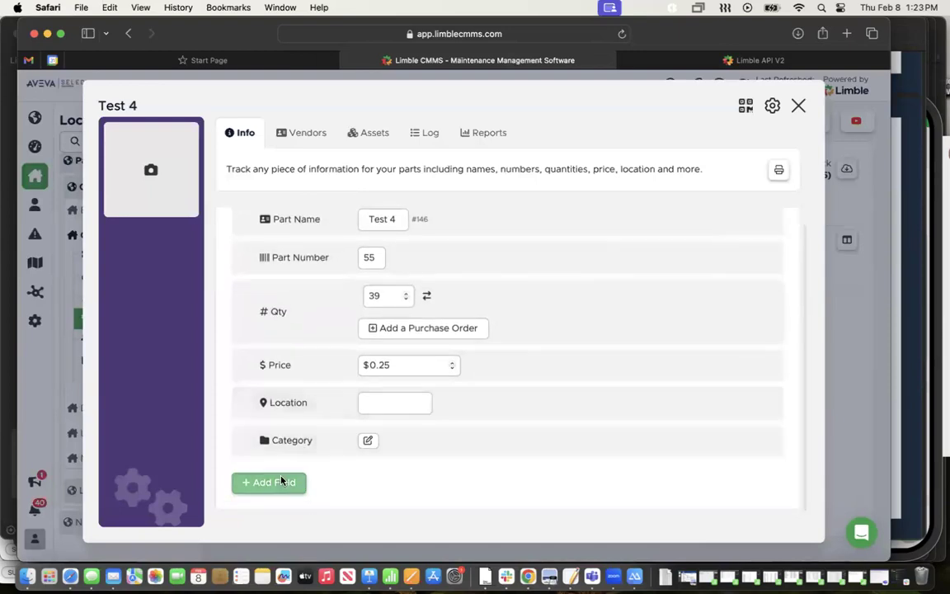
Step: Create a custom number field named "Vendor number" for the part Test 4
click(283, 481)
click(249, 321)
click(250, 244)
text(Vendor number)
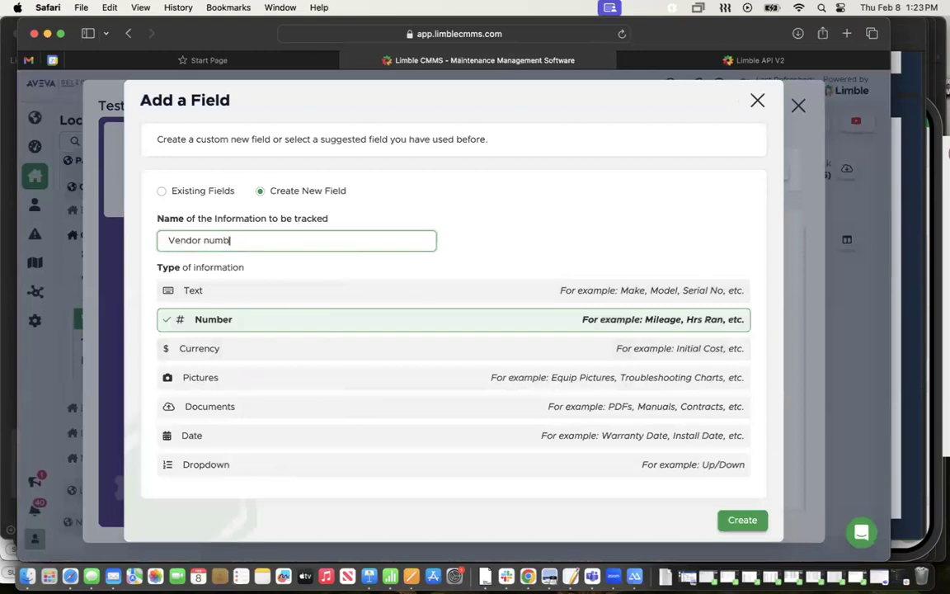
click(748, 520)
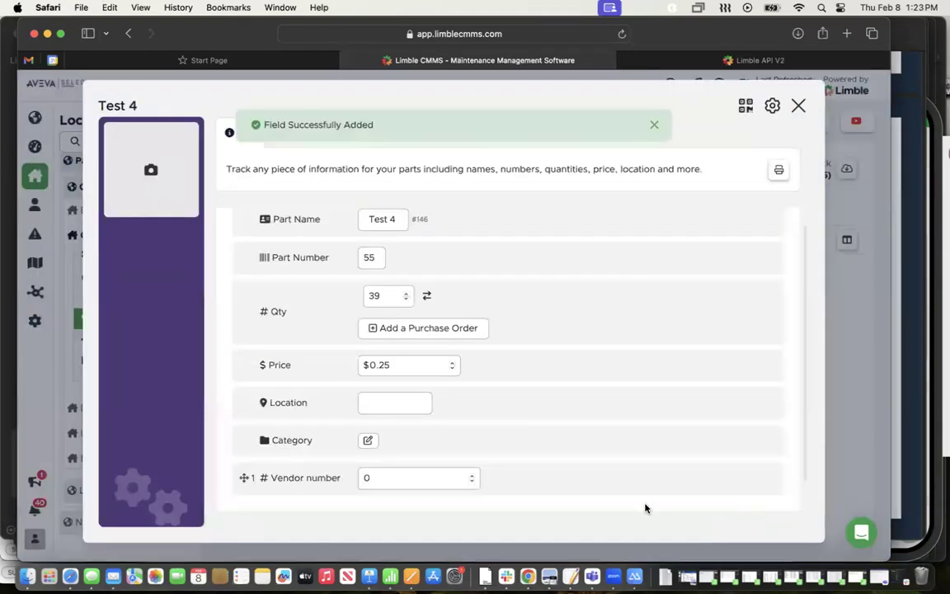
Step: Set the part's Vendor number to 123456 and save it
click(436, 441)
text(123456)
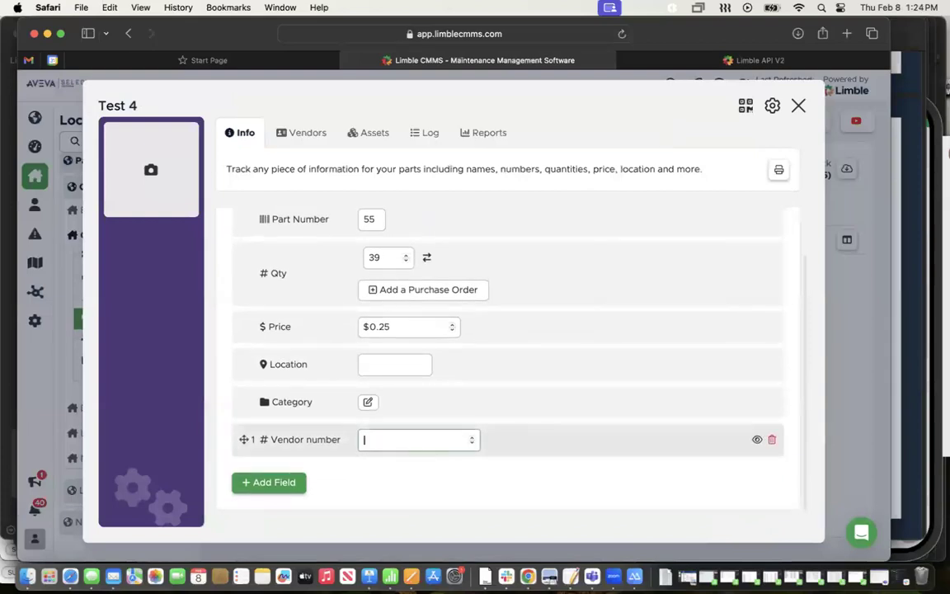
click(424, 496)
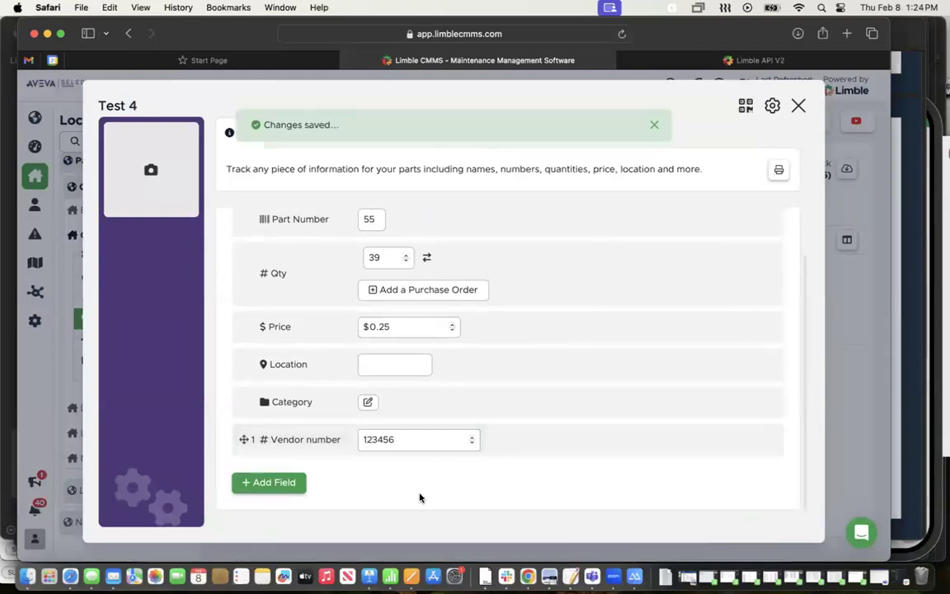
Step: Create a second custom number field named "Internal Part Number" for Test 4, and close the part record
click(284, 483)
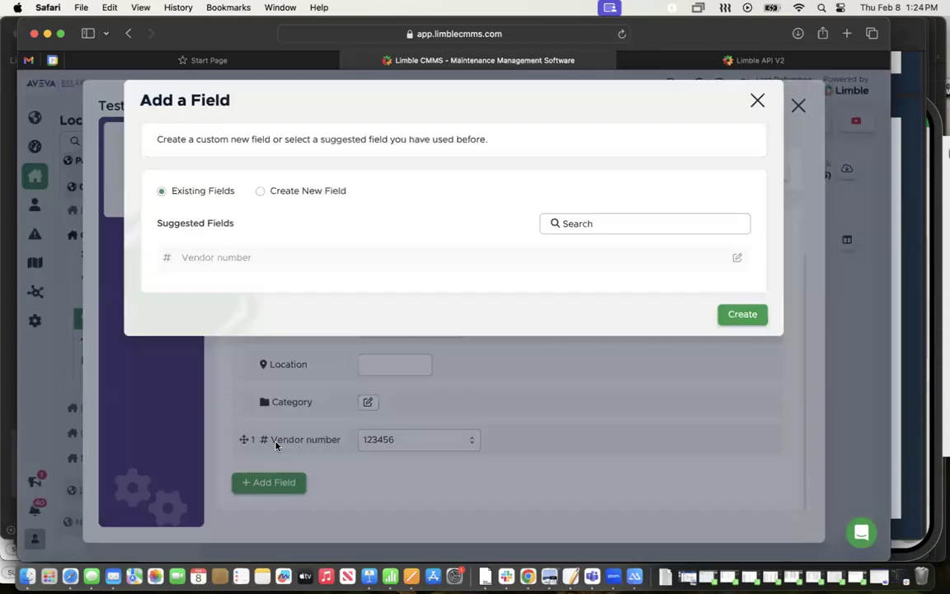
click(259, 192)
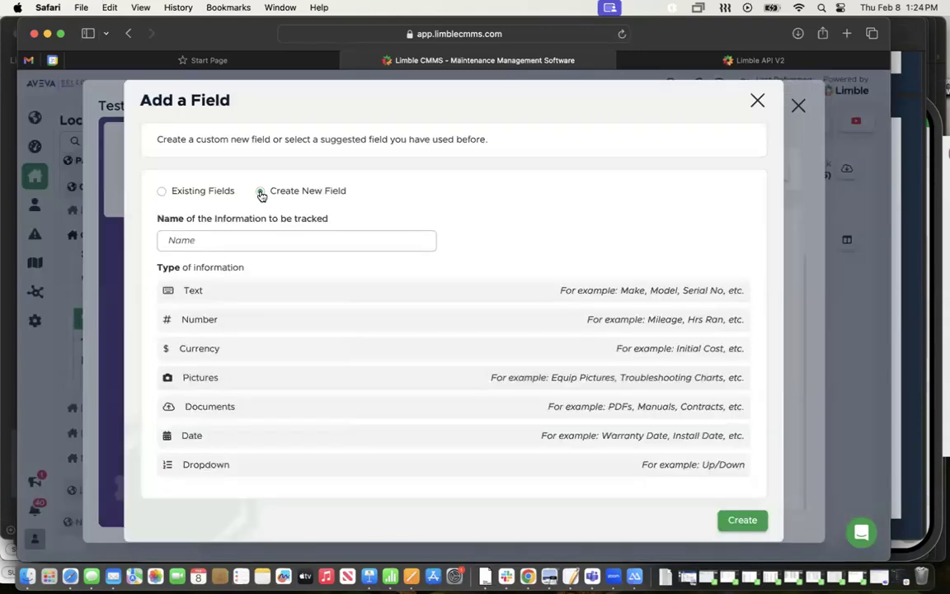
click(256, 320)
click(247, 239)
text(Internal )
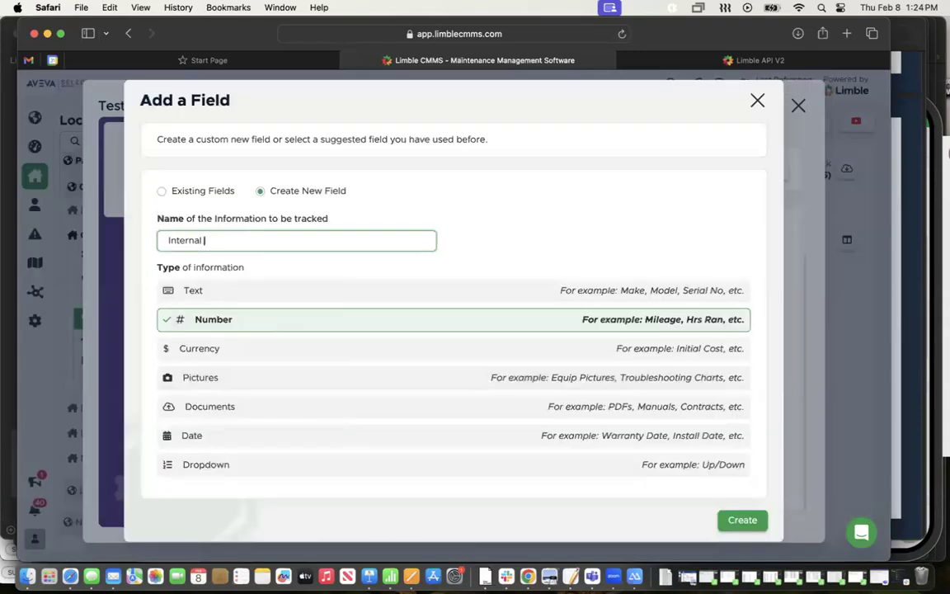
text(Part Number)
click(742, 520)
scroll(583, 426, down, 1)
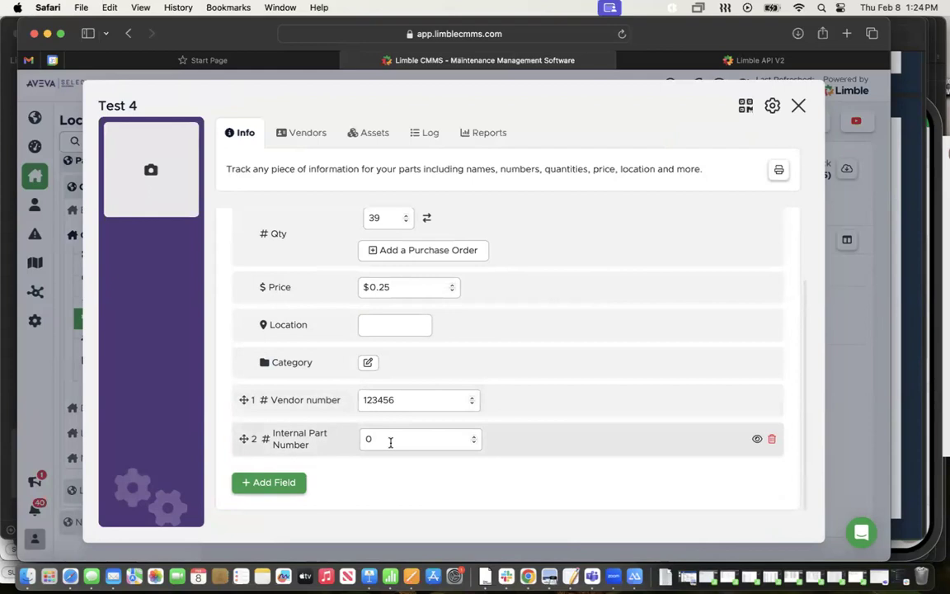
click(842, 494)
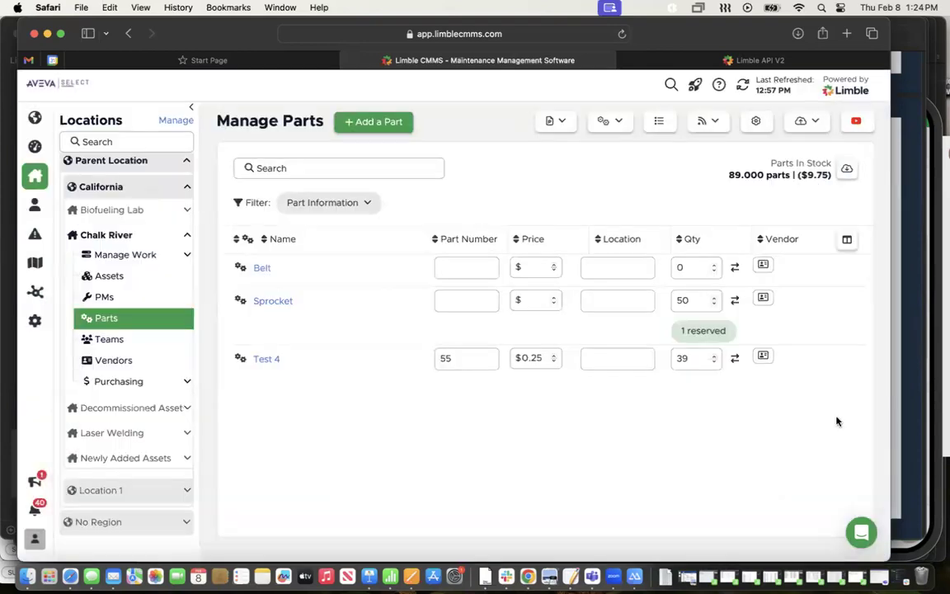
Step: Look through the available columns for the Chalk River parts table, and open the location's assets
click(848, 240)
scroll(791, 416, down, 4)
scroll(793, 415, down, 2)
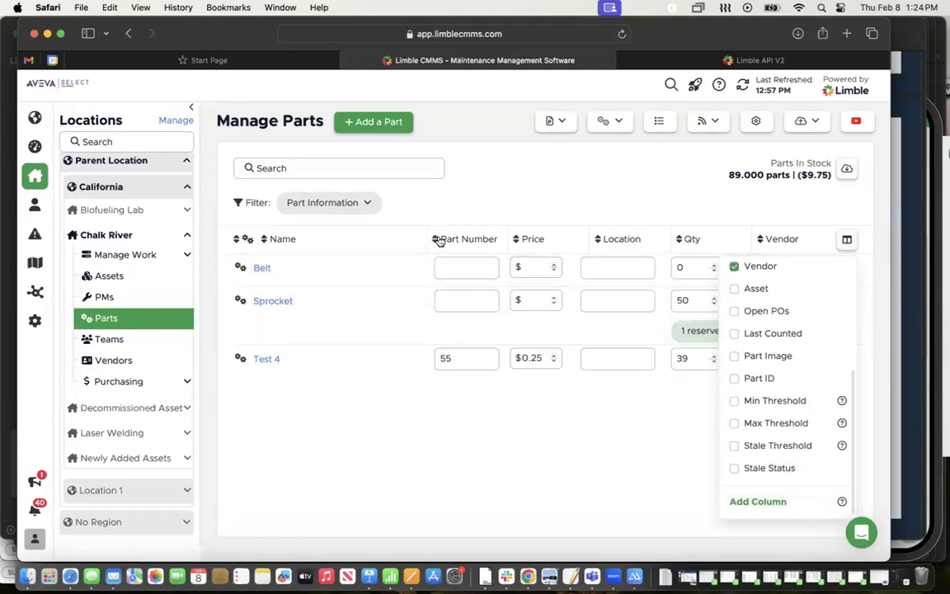
click(669, 205)
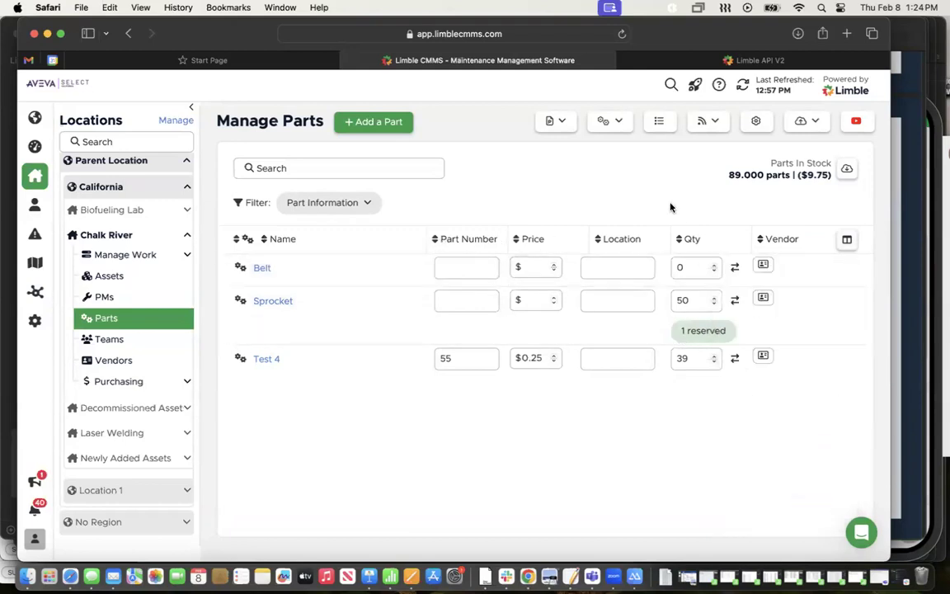
click(109, 278)
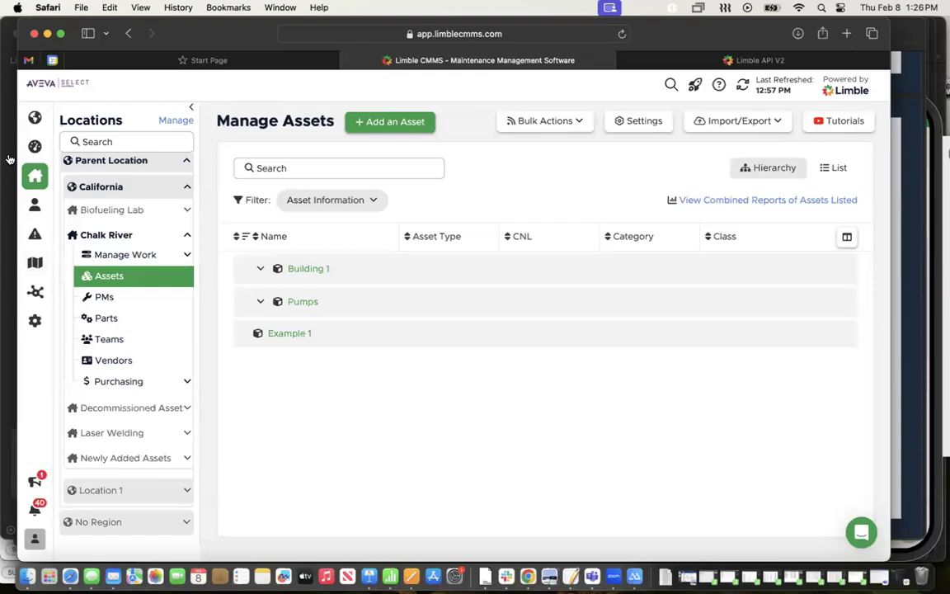
Step: Open the custom dashboards and start a new Tasks-based widget on the Hydrant Report dashboard
drag(17, 156, 26, 155)
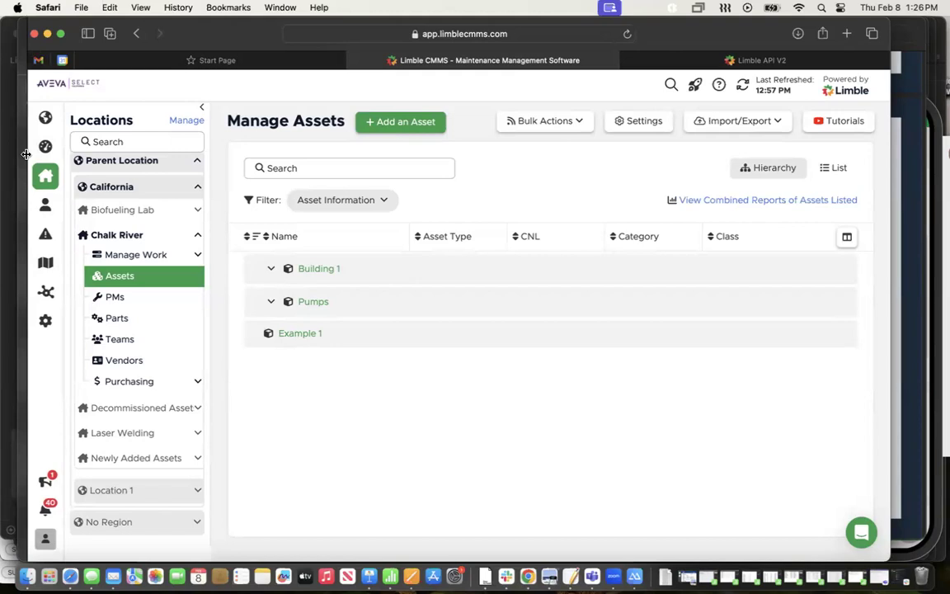
drag(26, 154, 17, 154)
click(35, 146)
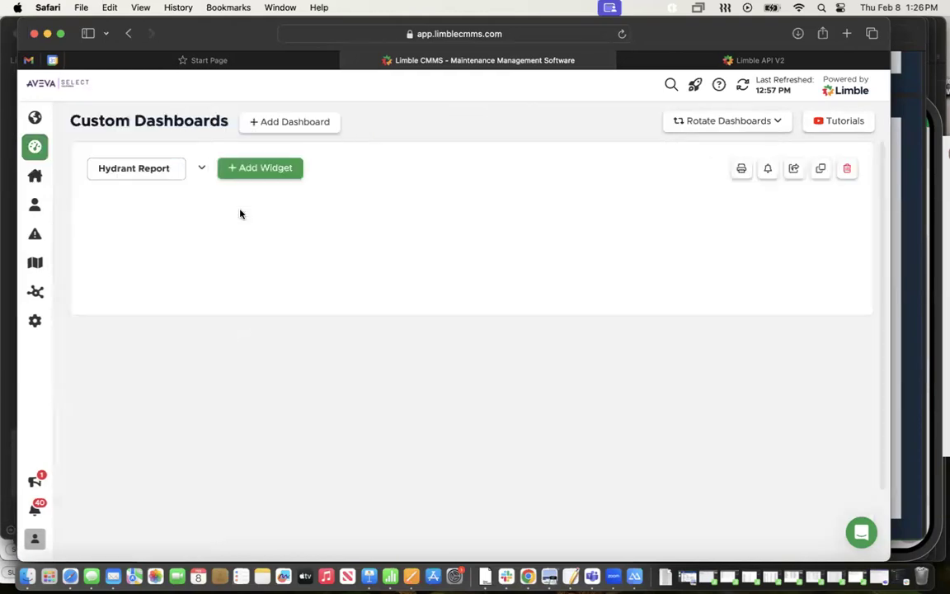
click(260, 169)
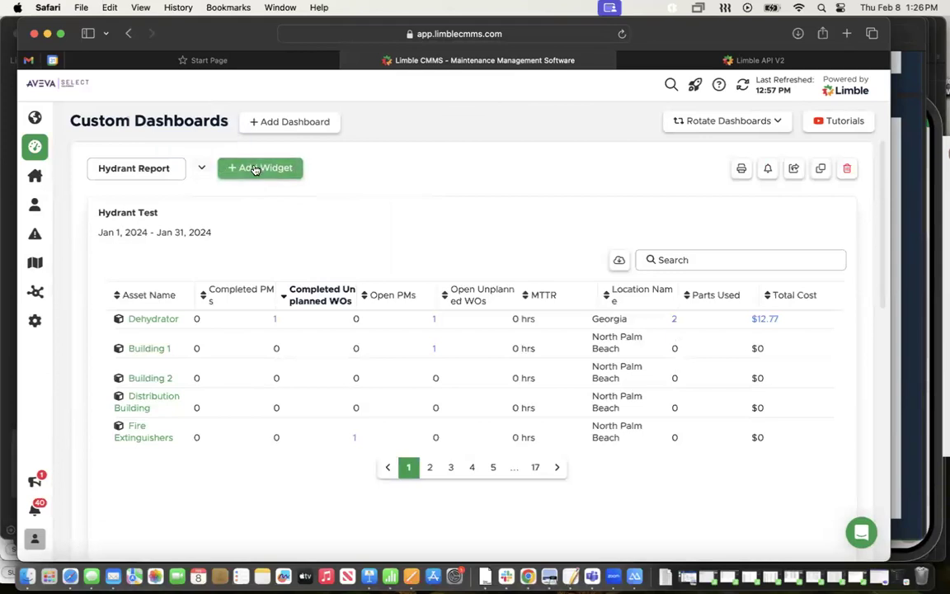
click(237, 171)
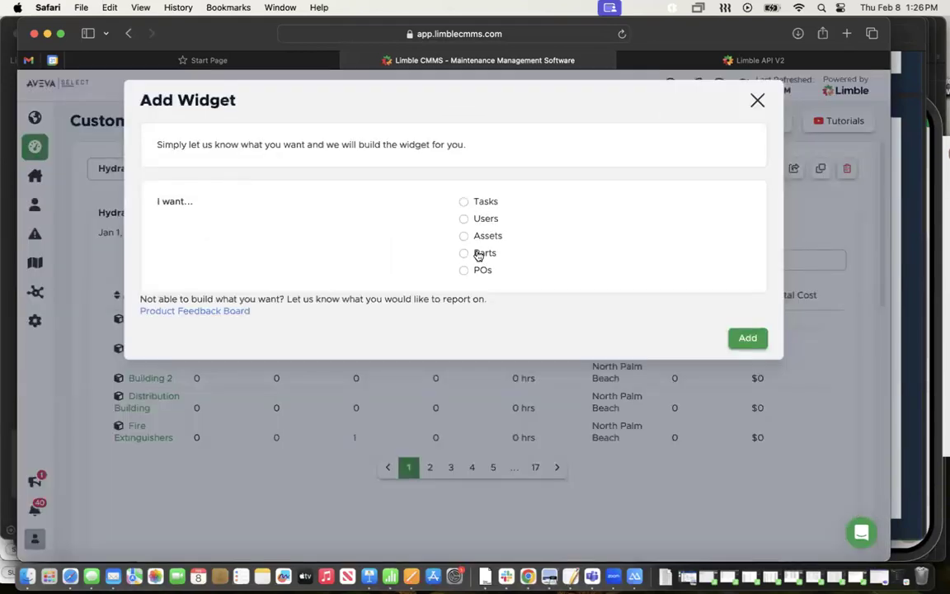
click(464, 203)
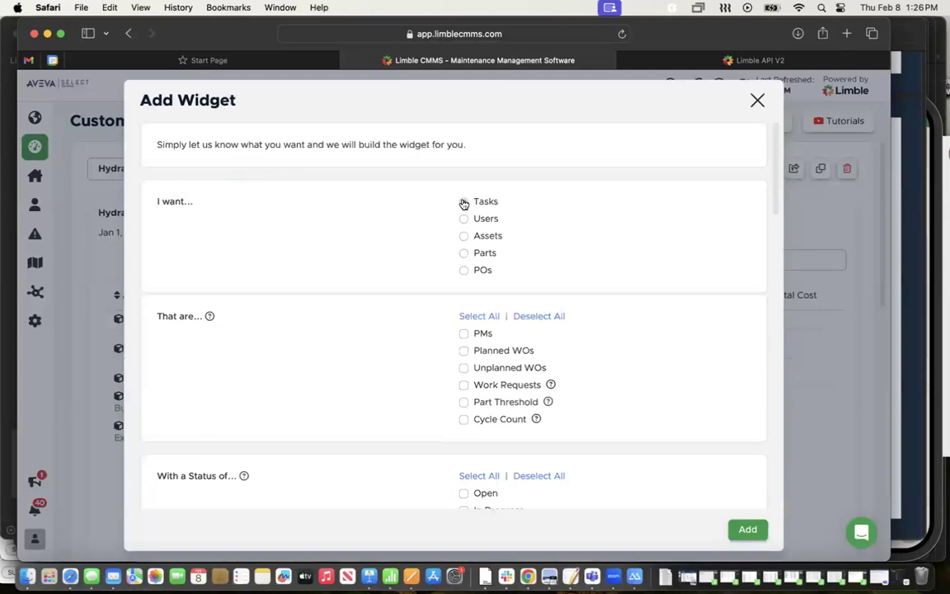
scroll(590, 332, down, 3)
scroll(591, 331, down, 10)
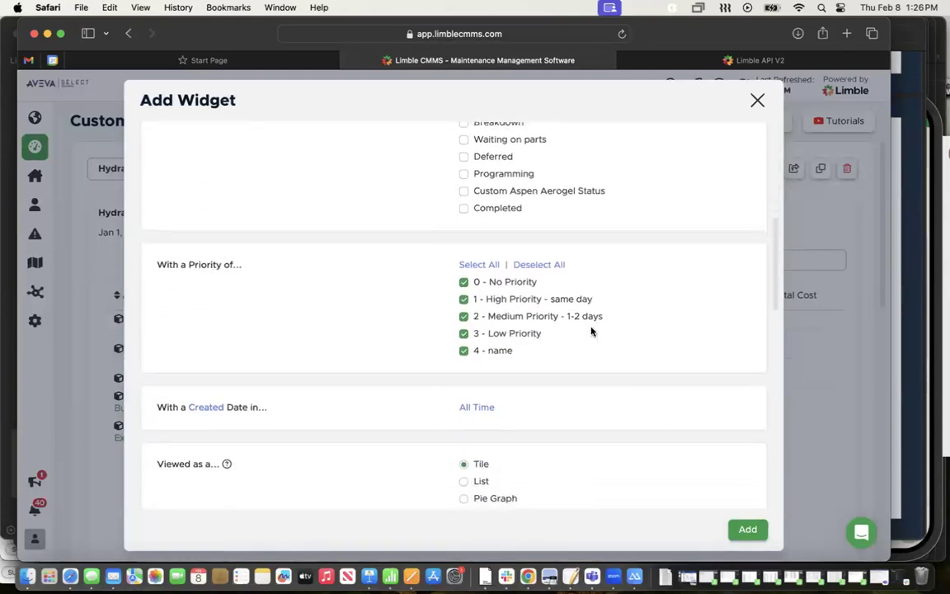
Step: Set the new widget to display as a Bar Graph and review its data and split-up options
click(464, 327)
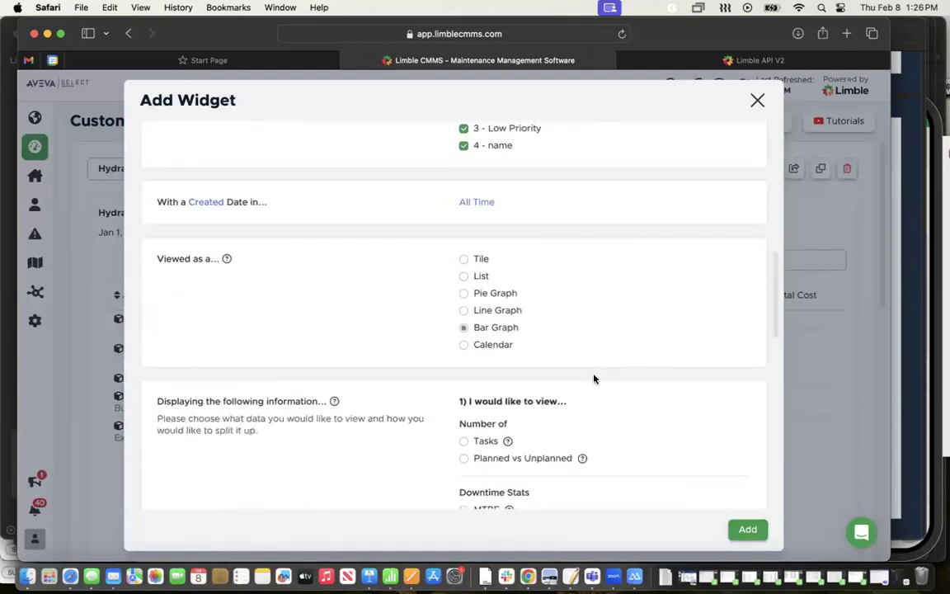
scroll(594, 379, down, 5)
scroll(594, 379, down, 5)
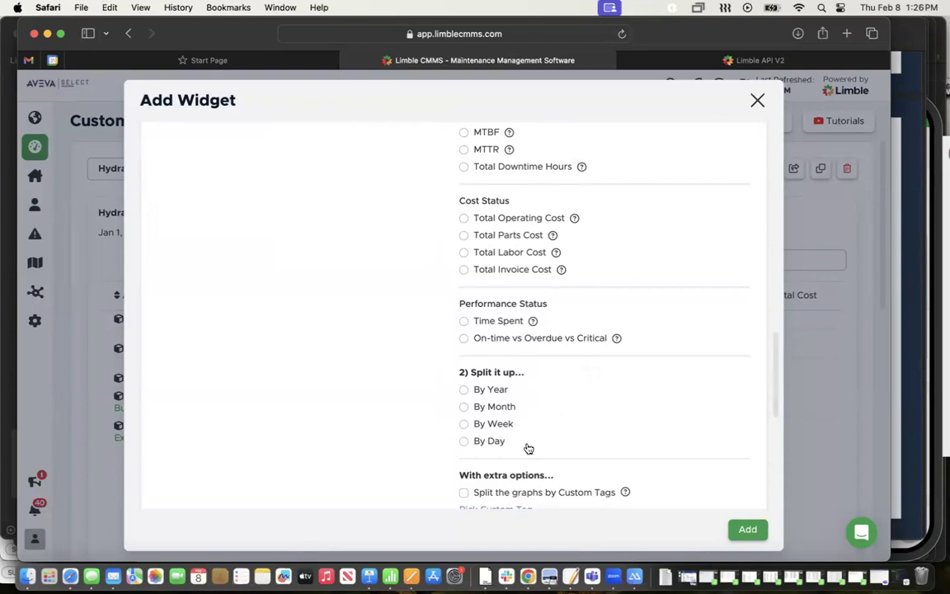
scroll(529, 449, up, 4)
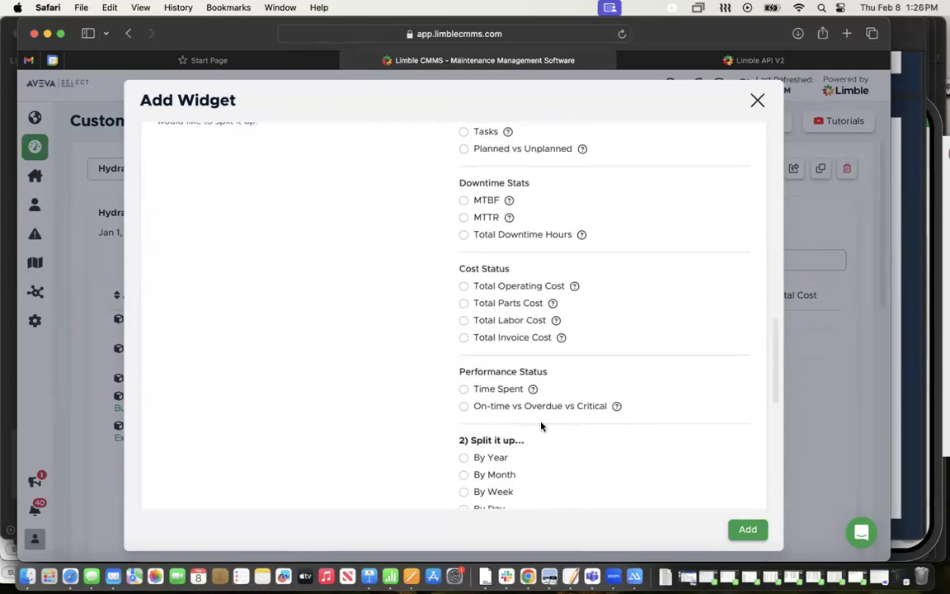
scroll(534, 437, up, 2)
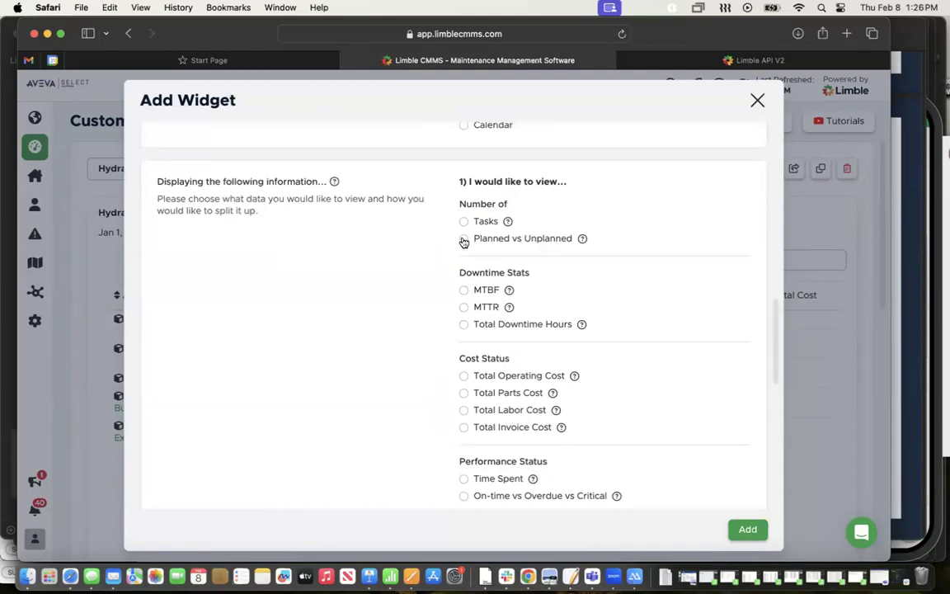
scroll(526, 267, up, 6)
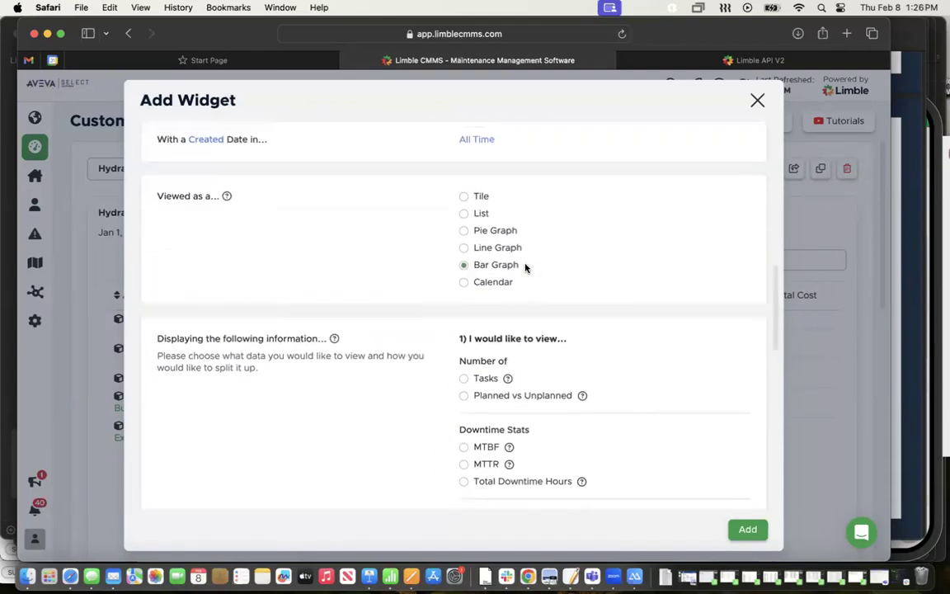
scroll(526, 267, up, 2)
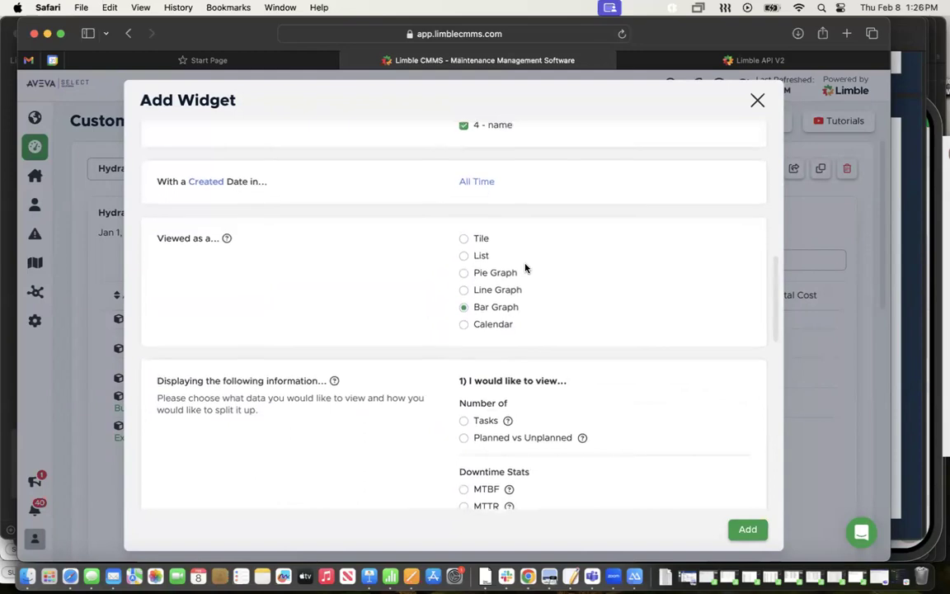
Step: Change the widget's view to List and review the date, assignment and task detail columns available
click(465, 257)
scroll(554, 339, down, 5)
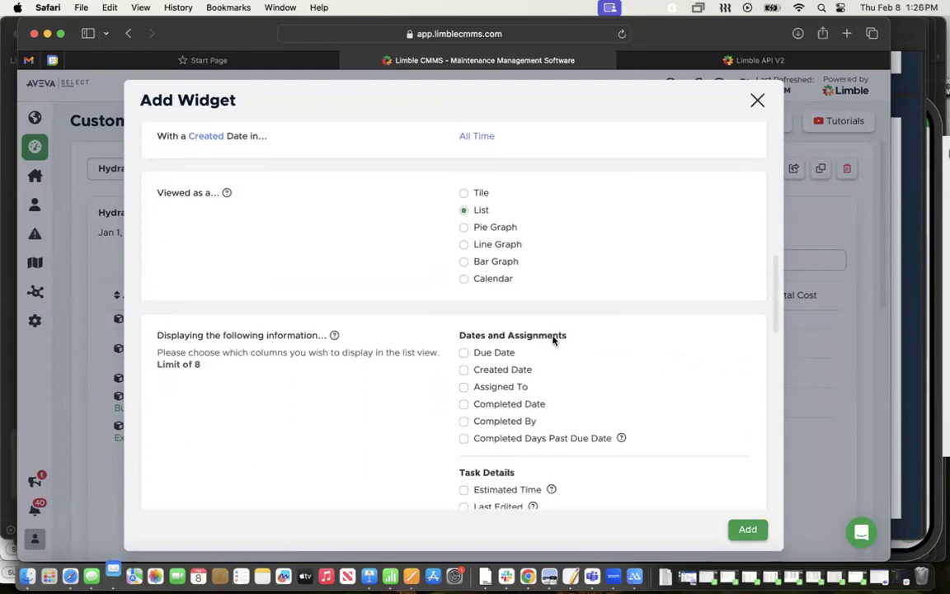
scroll(553, 339, up, 1)
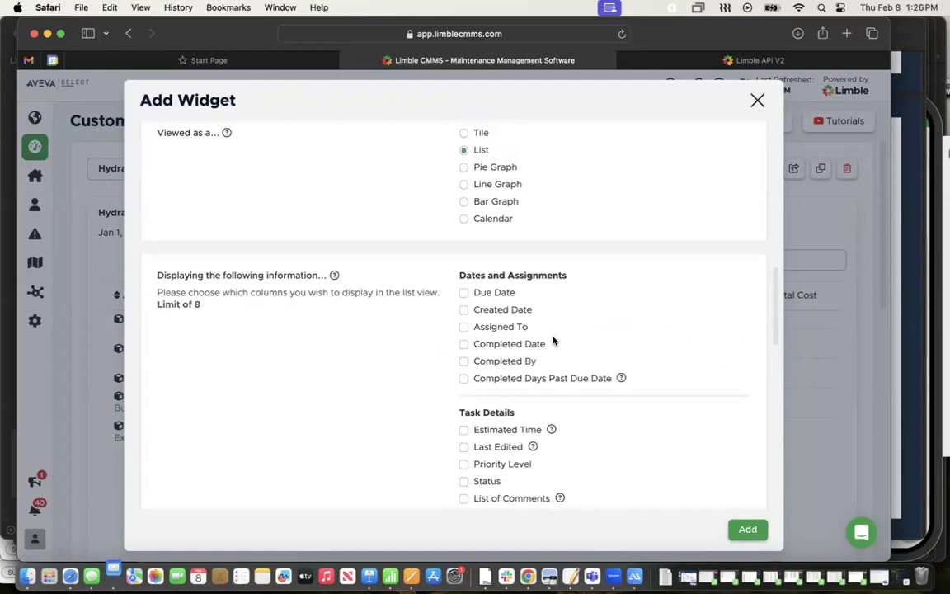
scroll(547, 354, down, 1)
scroll(548, 357, down, 20)
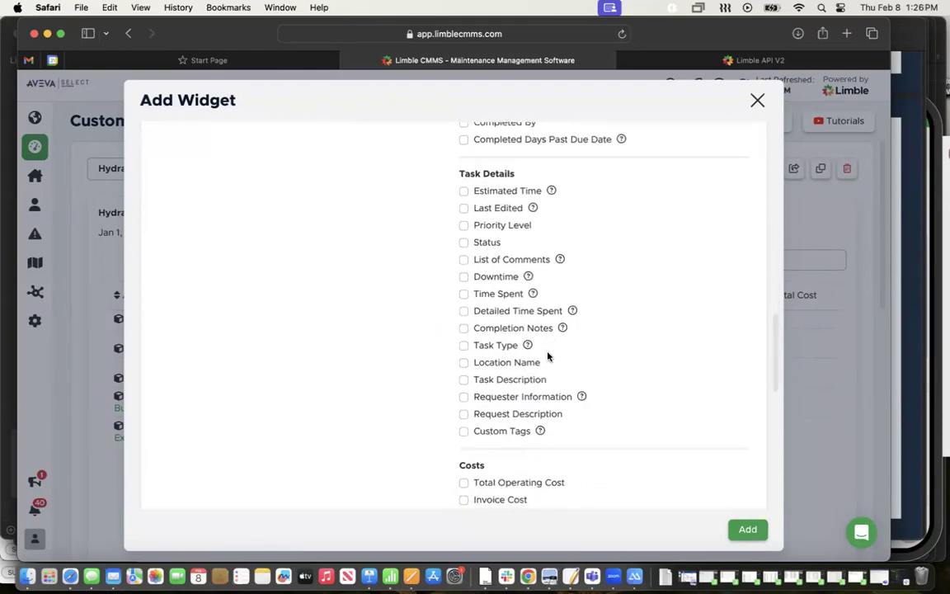
scroll(549, 358, up, 20)
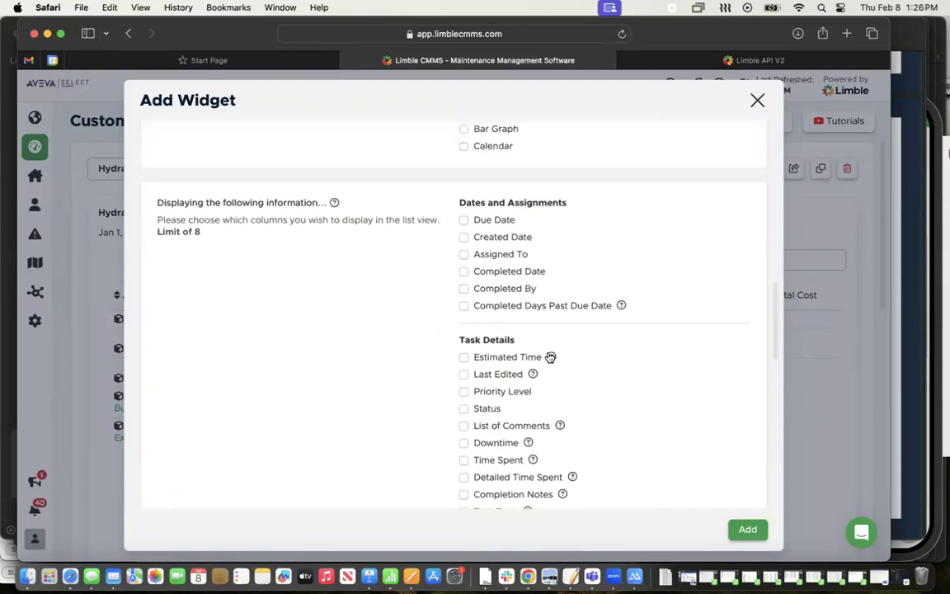
scroll(550, 357, up, 10)
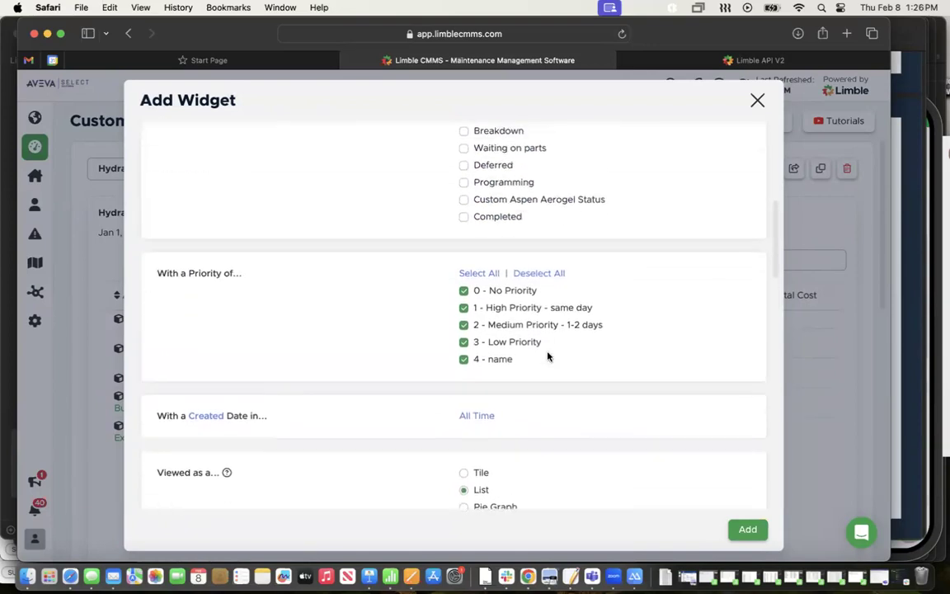
Step: Examine the widget's task type, priority, cost column, filter and naming options, and close it without adding the widget
scroll(547, 357, up, 8)
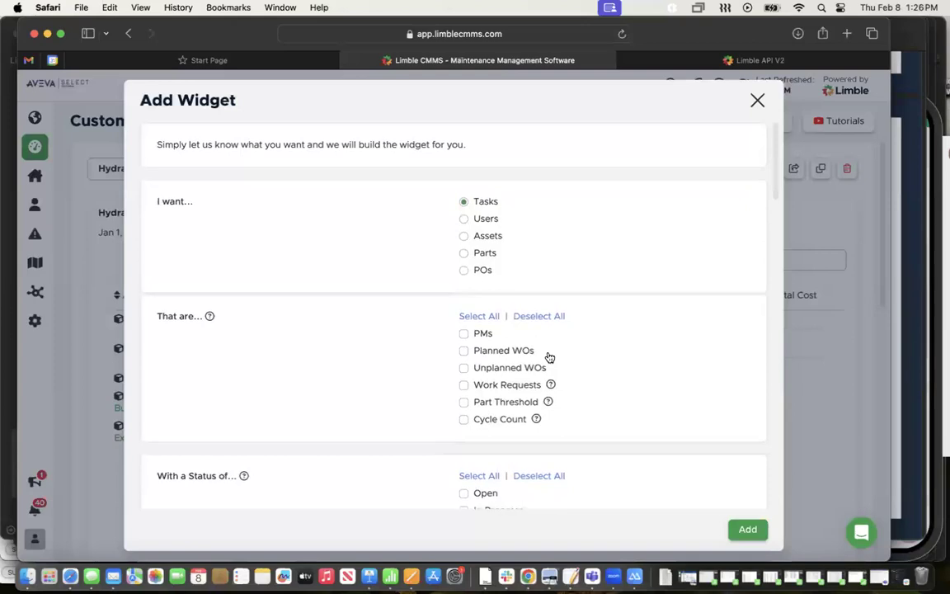
scroll(549, 358, down, 8)
scroll(549, 357, down, 11)
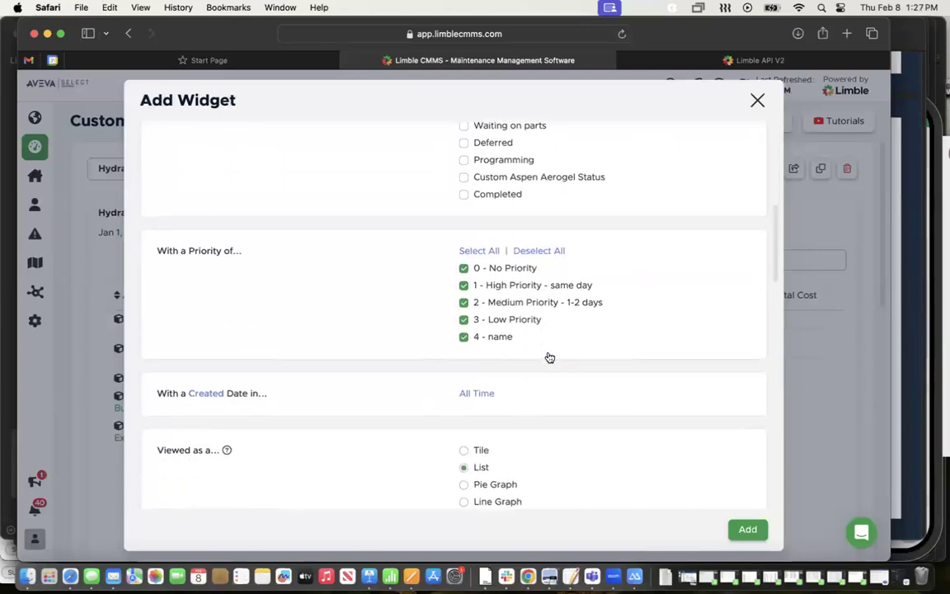
scroll(548, 357, down, 8)
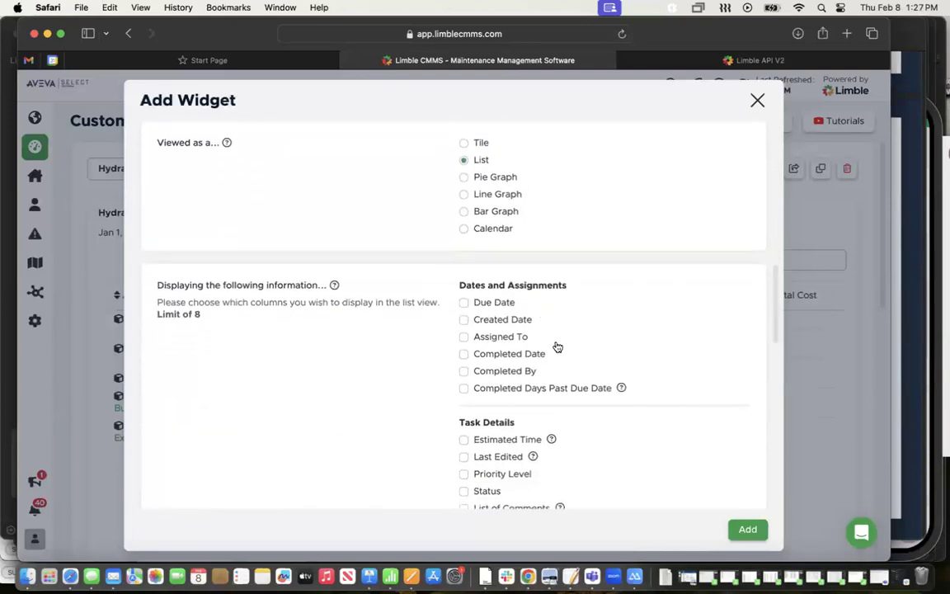
scroll(557, 347, down, 4)
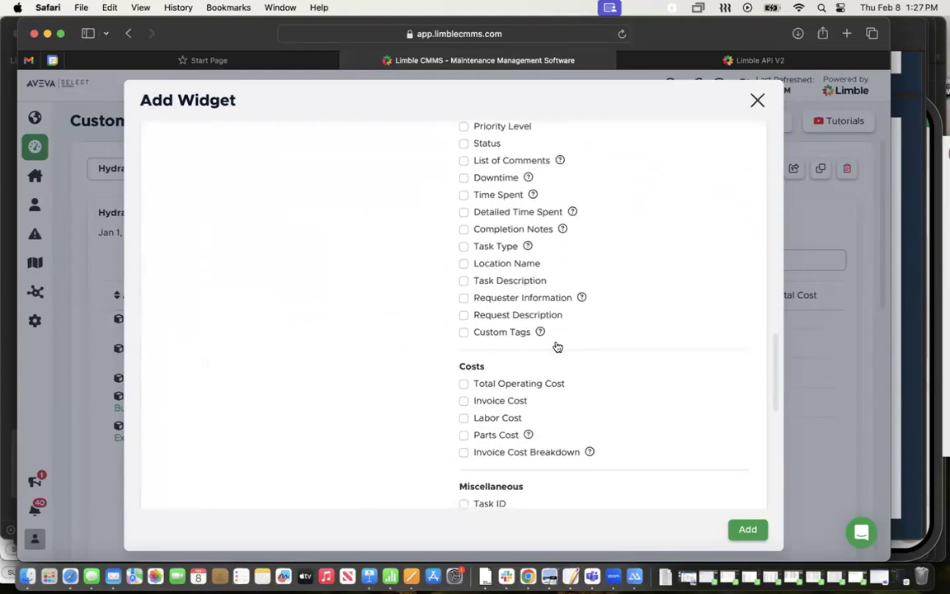
scroll(557, 346, down, 8)
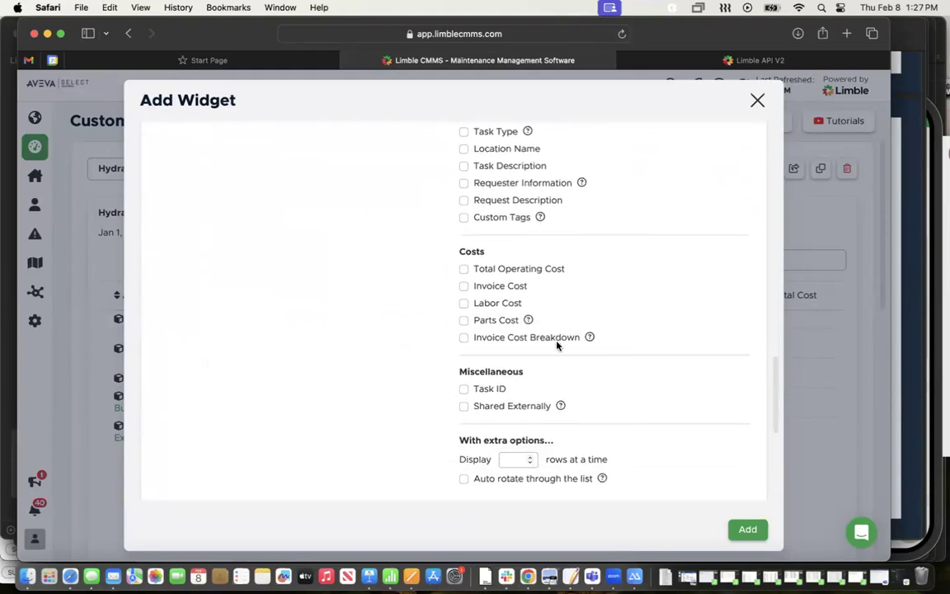
scroll(557, 346, down, 5)
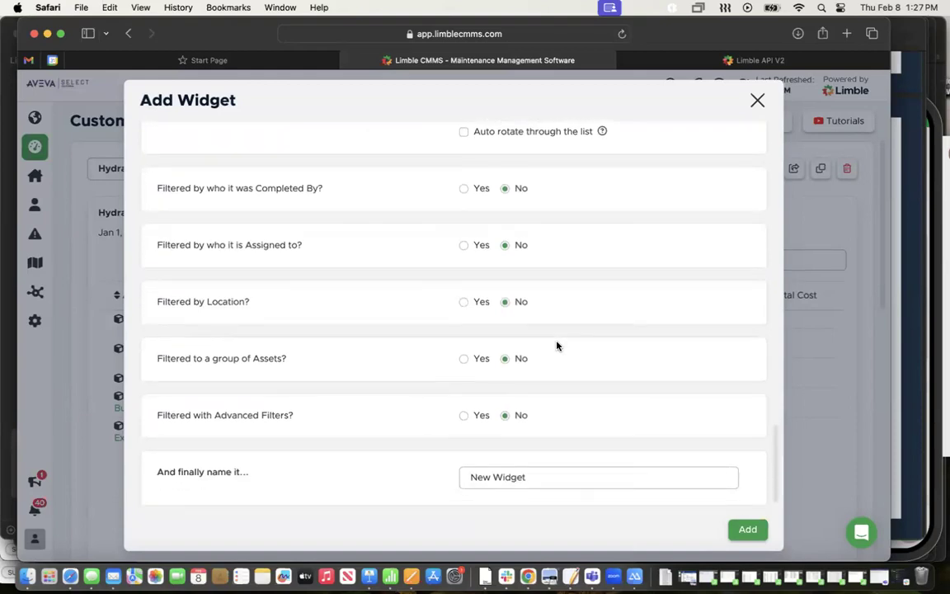
scroll(557, 347, down, 1)
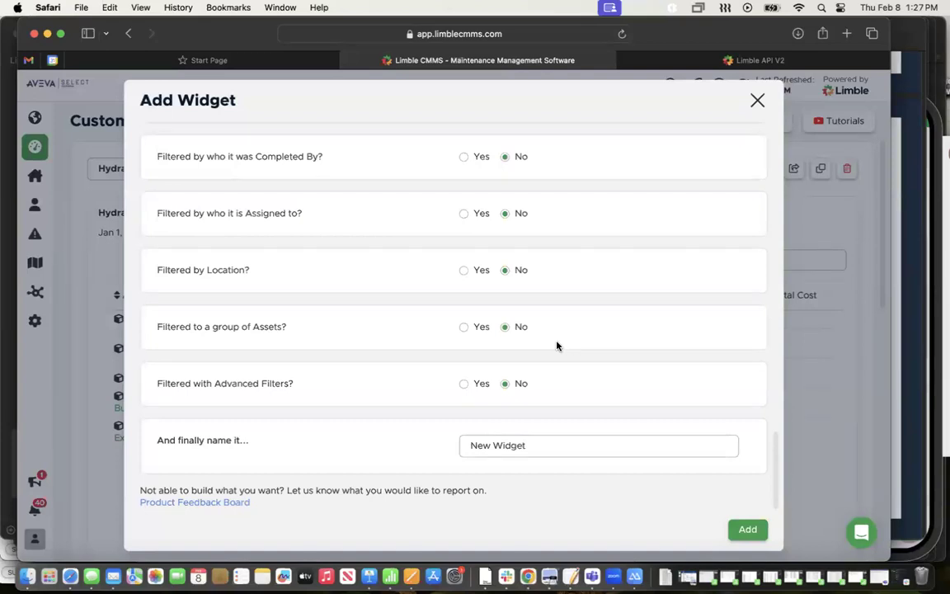
click(77, 353)
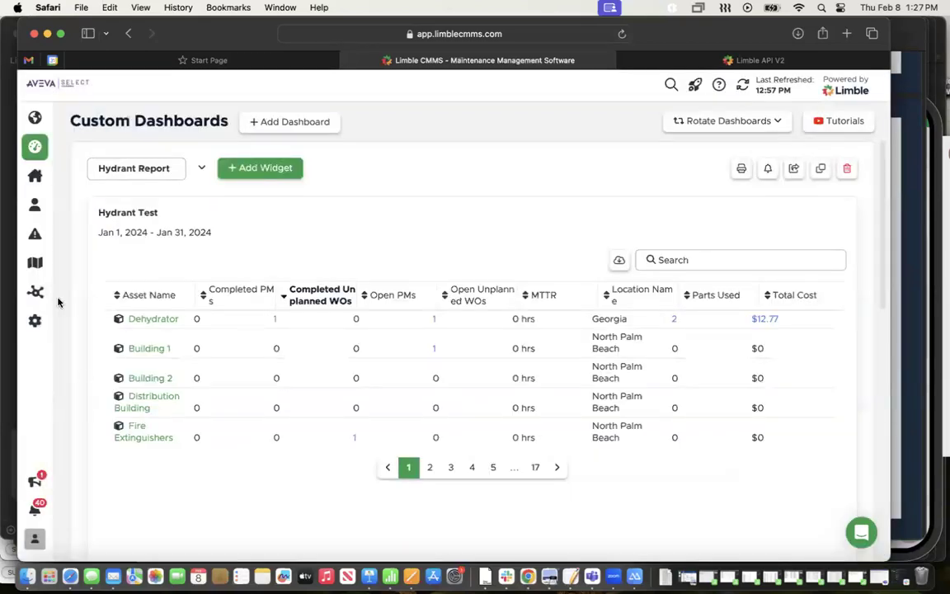
Step: Open the Teams page of the Laser Welding location under California
click(35, 178)
click(142, 174)
click(151, 201)
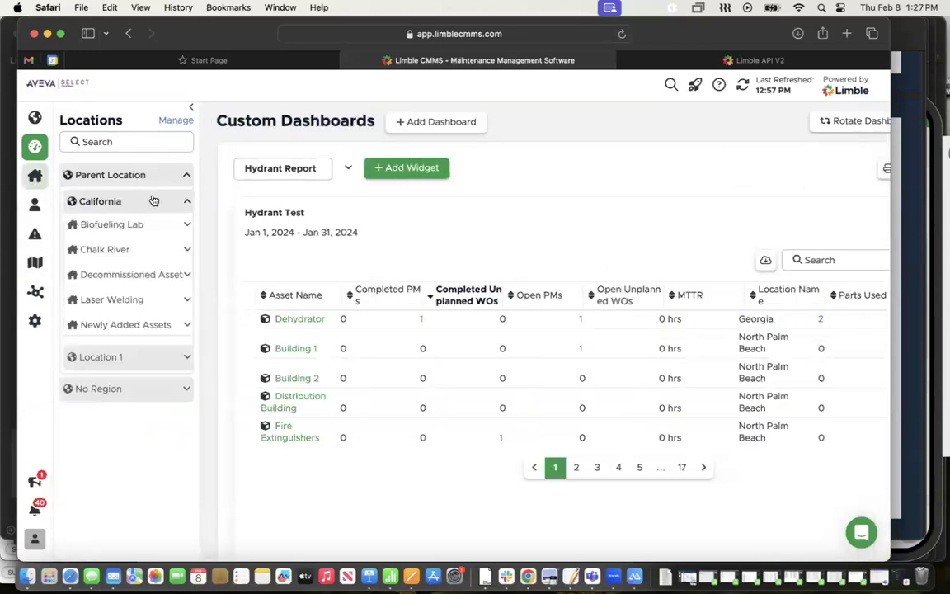
click(153, 300)
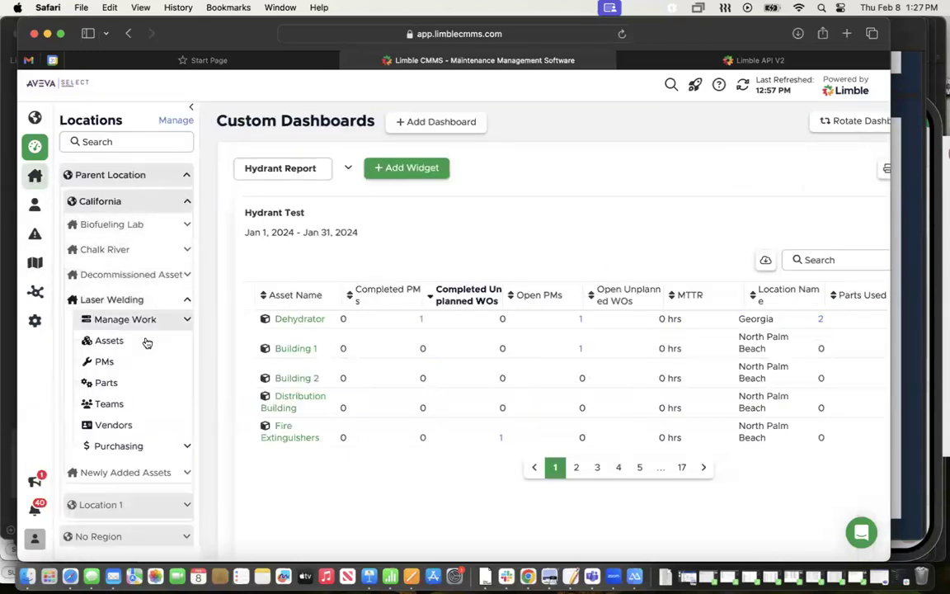
click(121, 405)
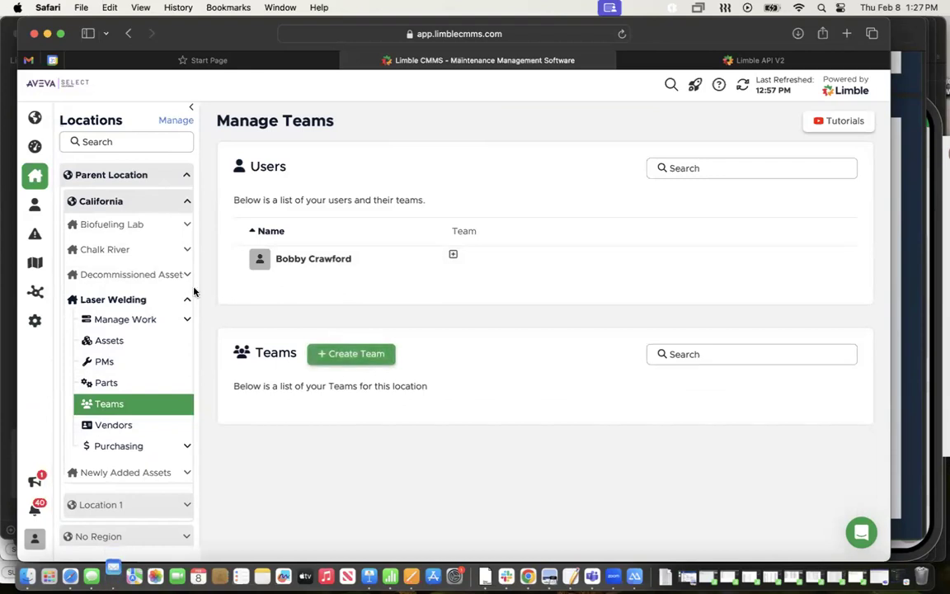
Step: Create a team named "Anything You Want" at the Chalk River location
click(155, 249)
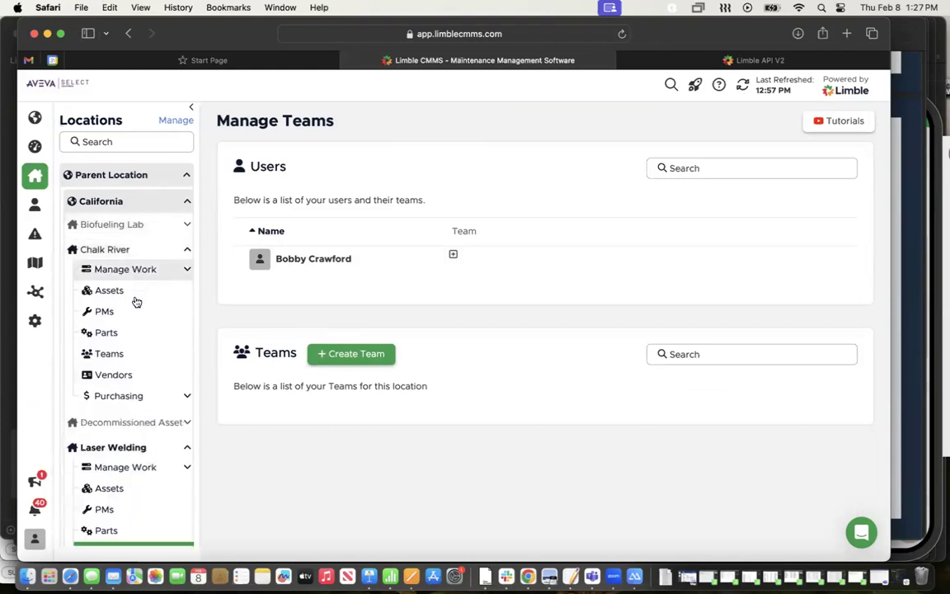
click(124, 353)
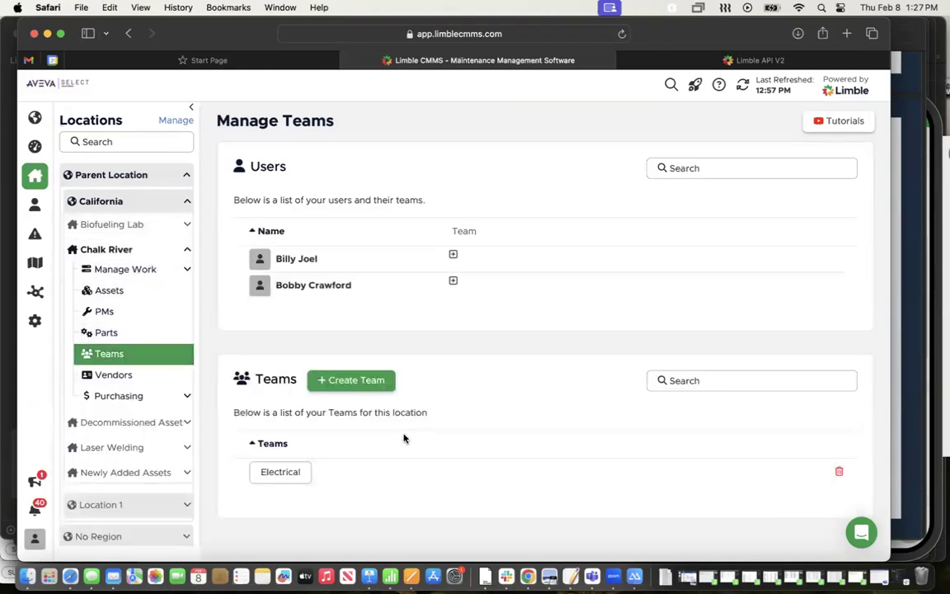
click(350, 381)
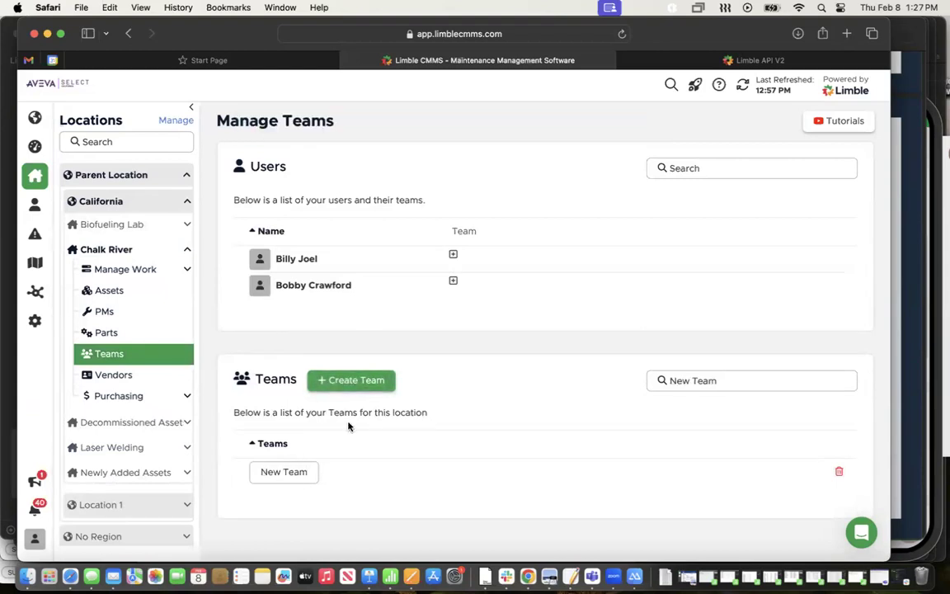
click(296, 471)
text(Anything You Want)
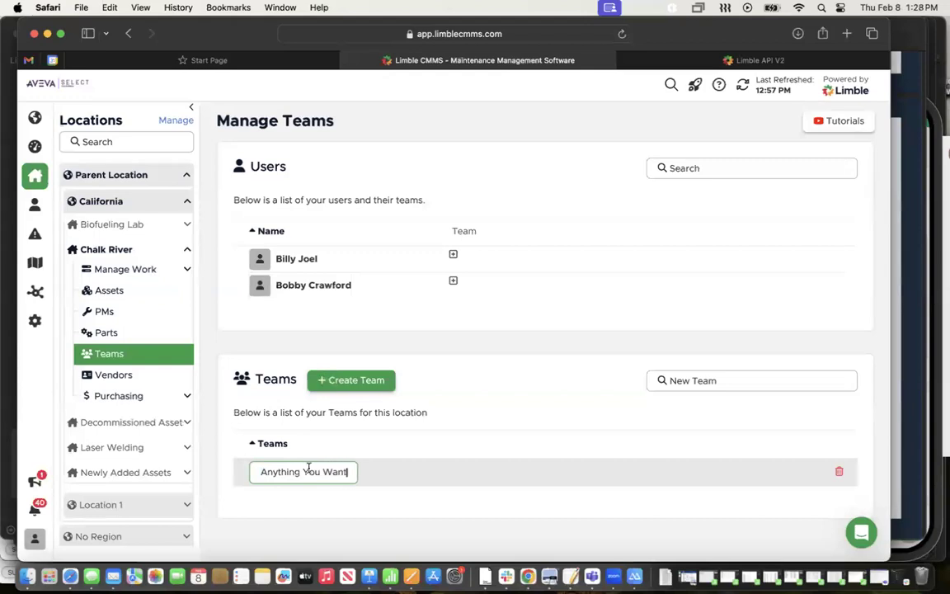
click(480, 439)
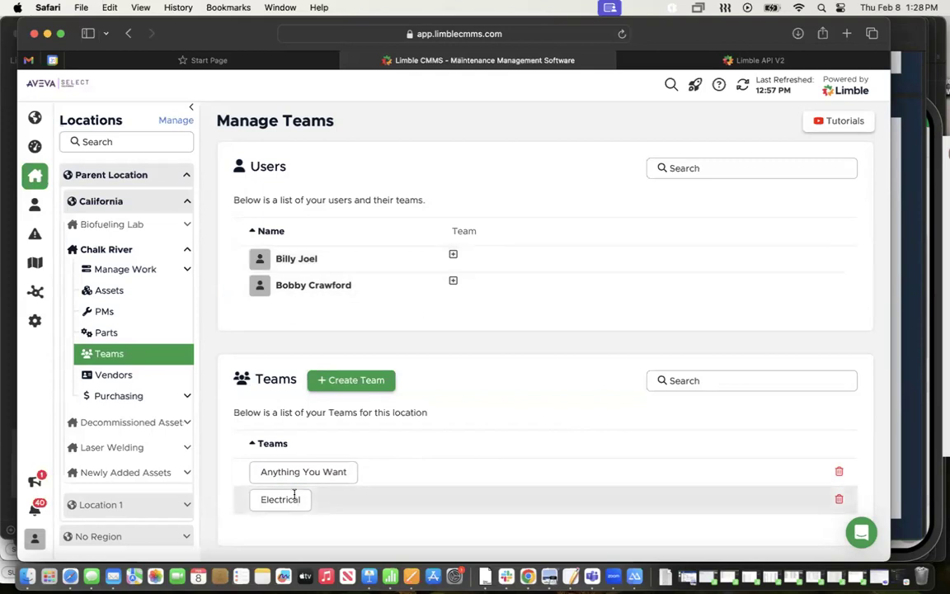
Step: Assign the first listed user to the Electrical team and the second user to the "Anything You Want" team
click(455, 257)
click(249, 222)
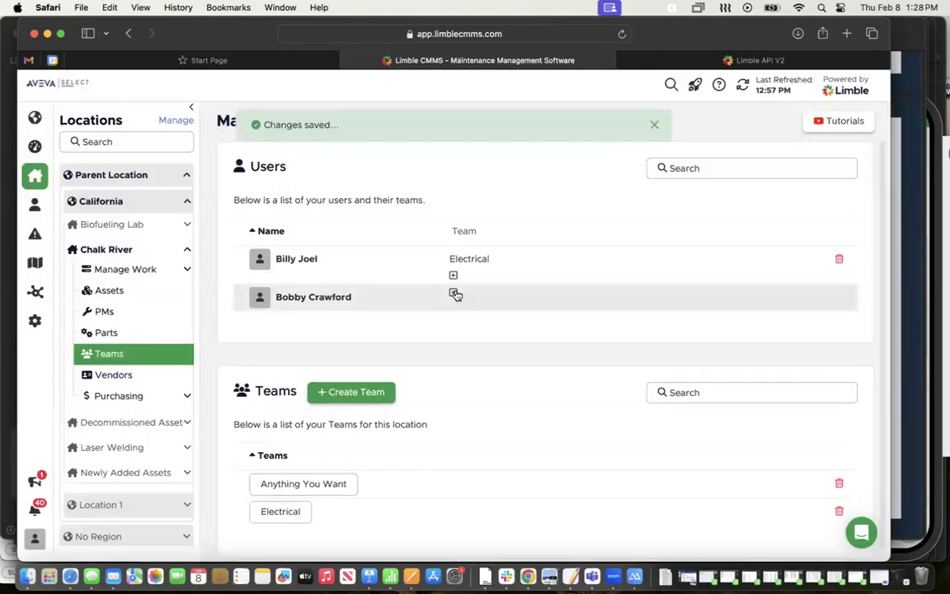
click(455, 294)
click(312, 200)
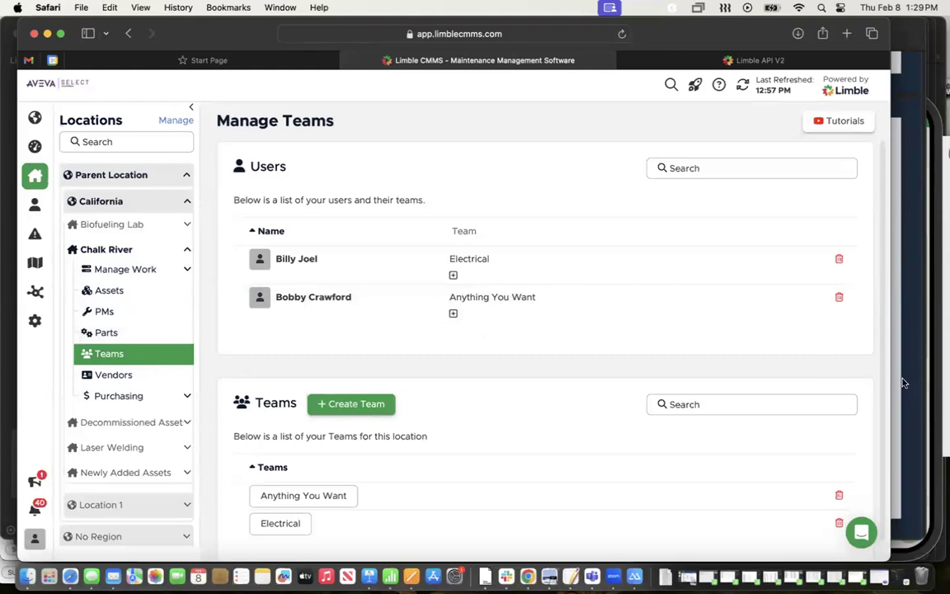
Step: Switch to the Vendor Management slide, bring up the ApowerMirror phone view, and look over Task #280's parts and instructions
click(914, 359)
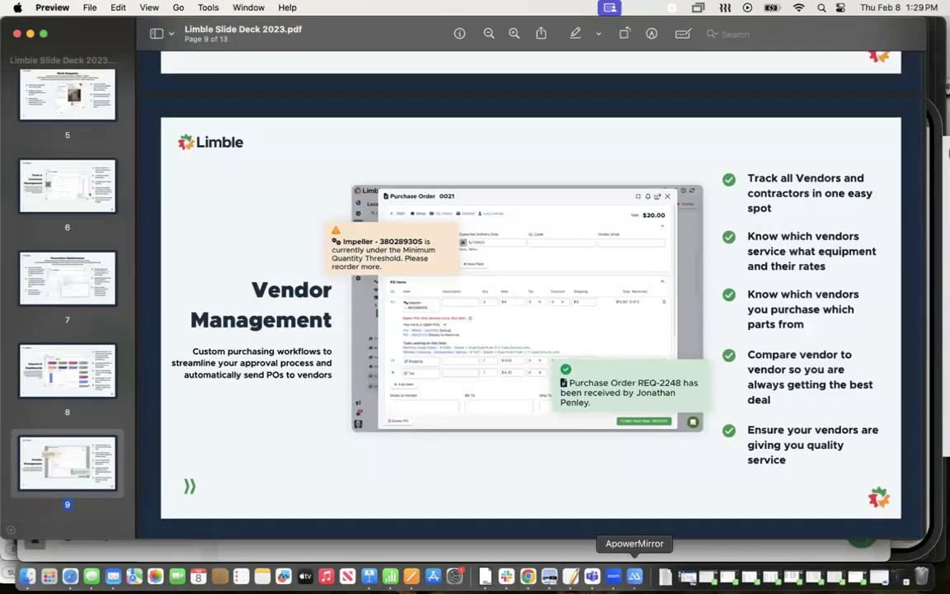
click(634, 575)
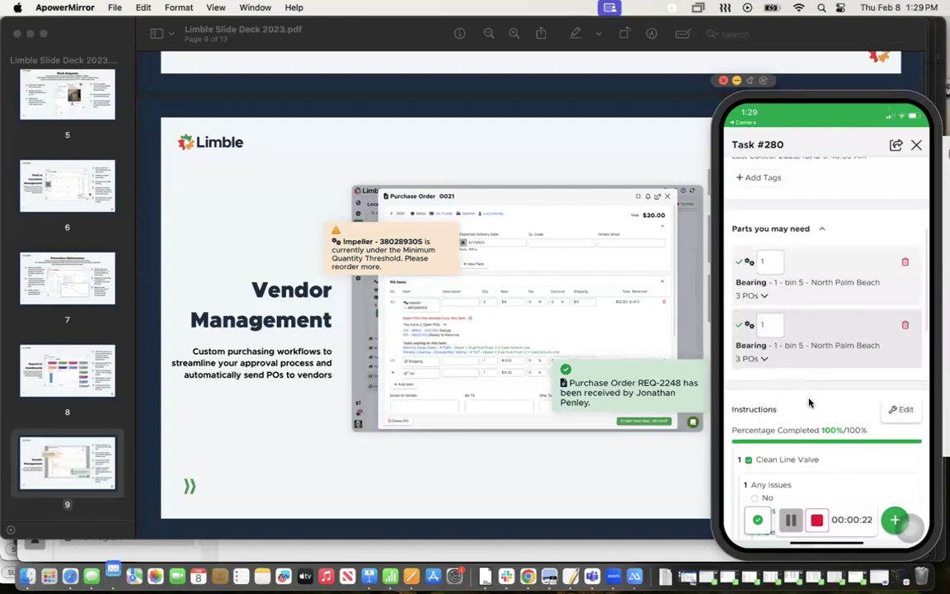
scroll(808, 402, up, 1)
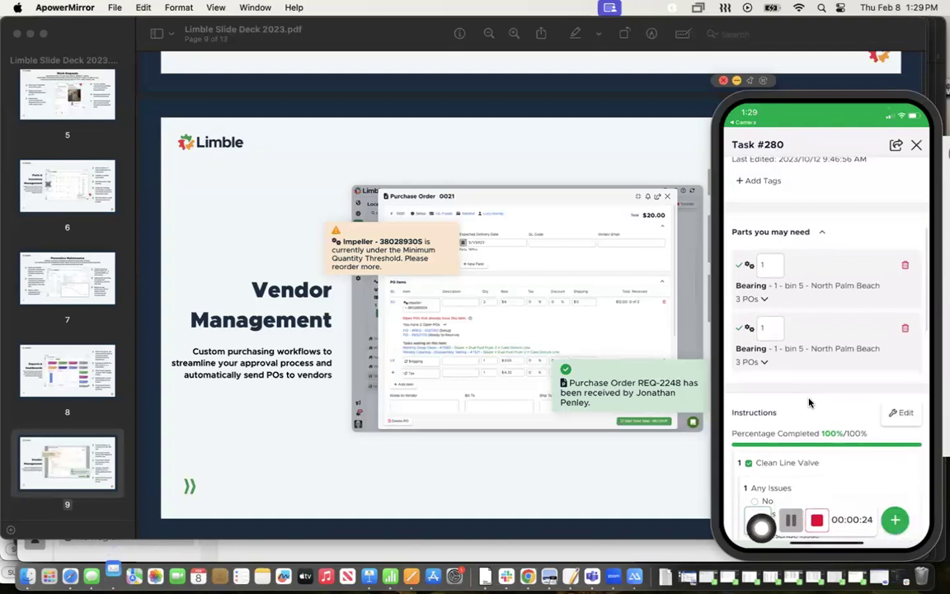
scroll(809, 402, down, 2)
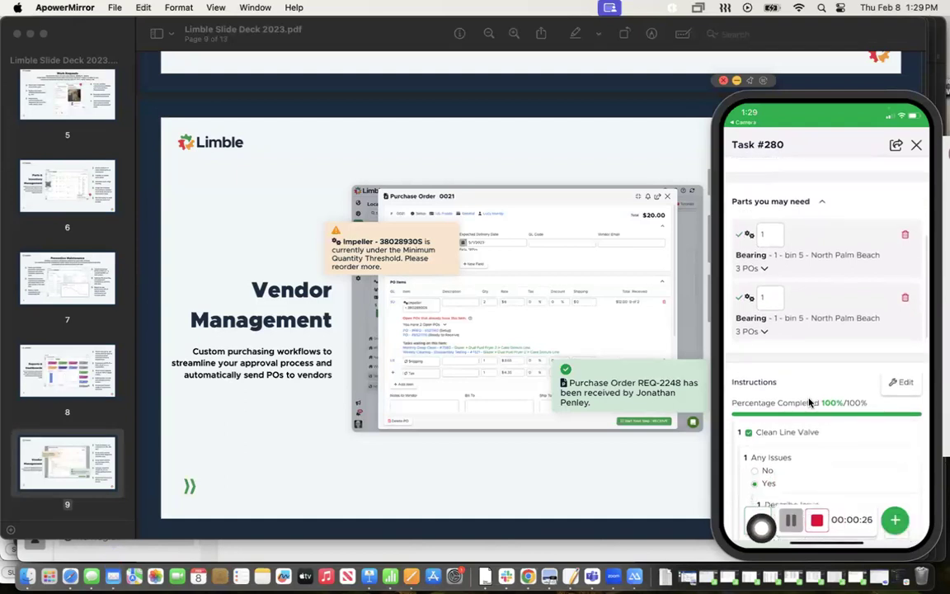